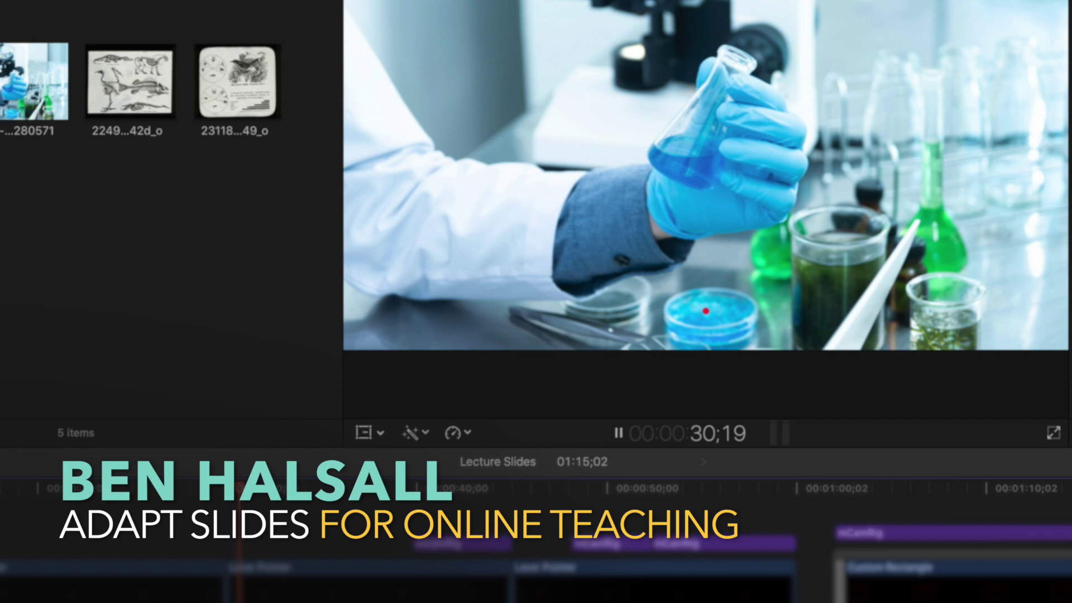
Play back parts of the Lecture Slides project to examine the laser pointer, zoom and rectangle highlight effects
key("space")
left_click(533, 502)
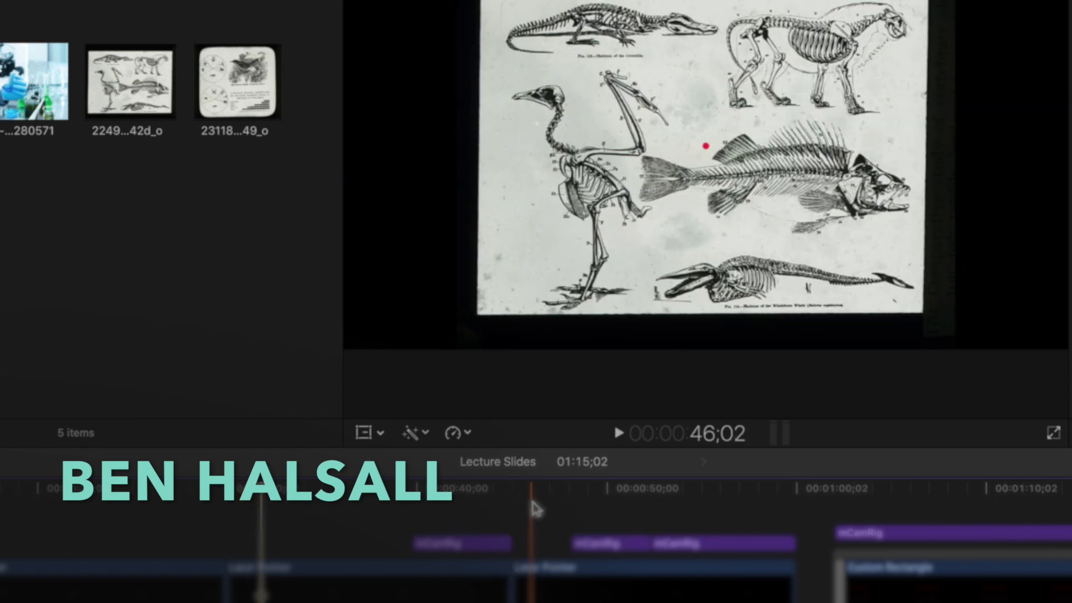
key("space")
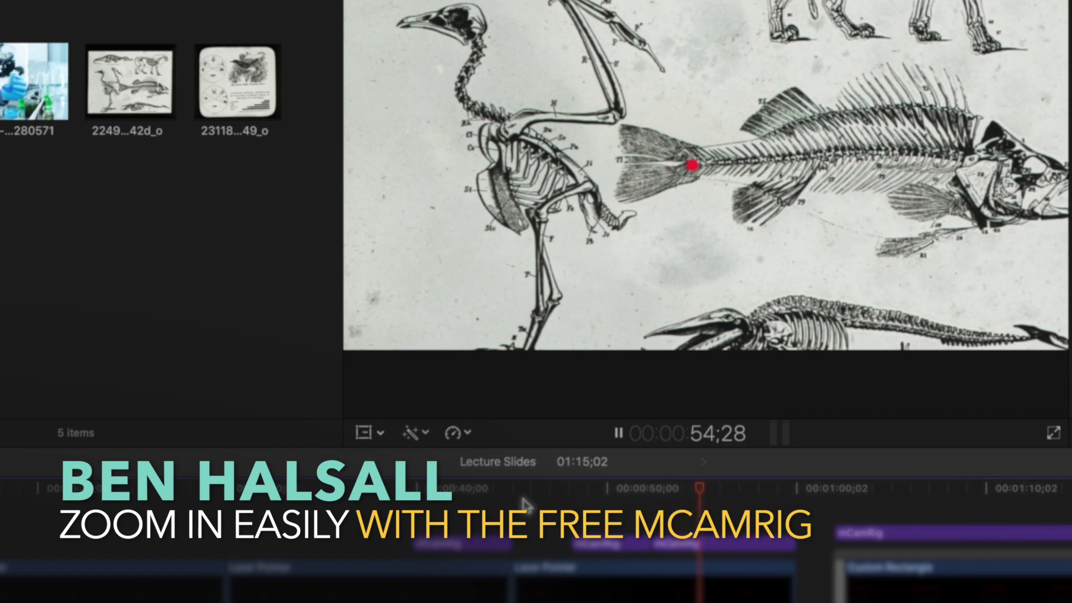
key("space")
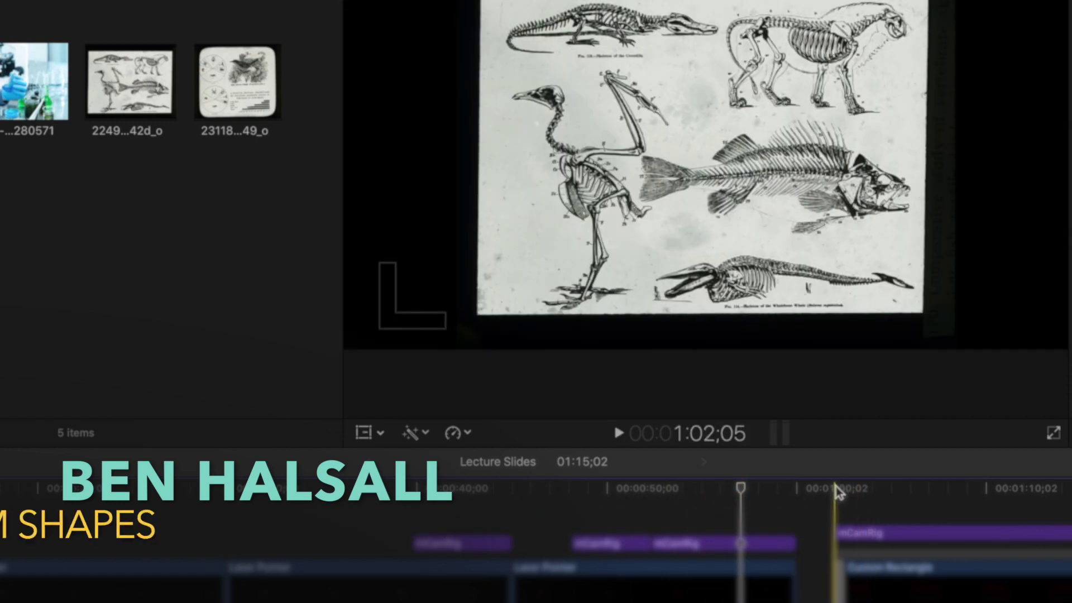
key("space")
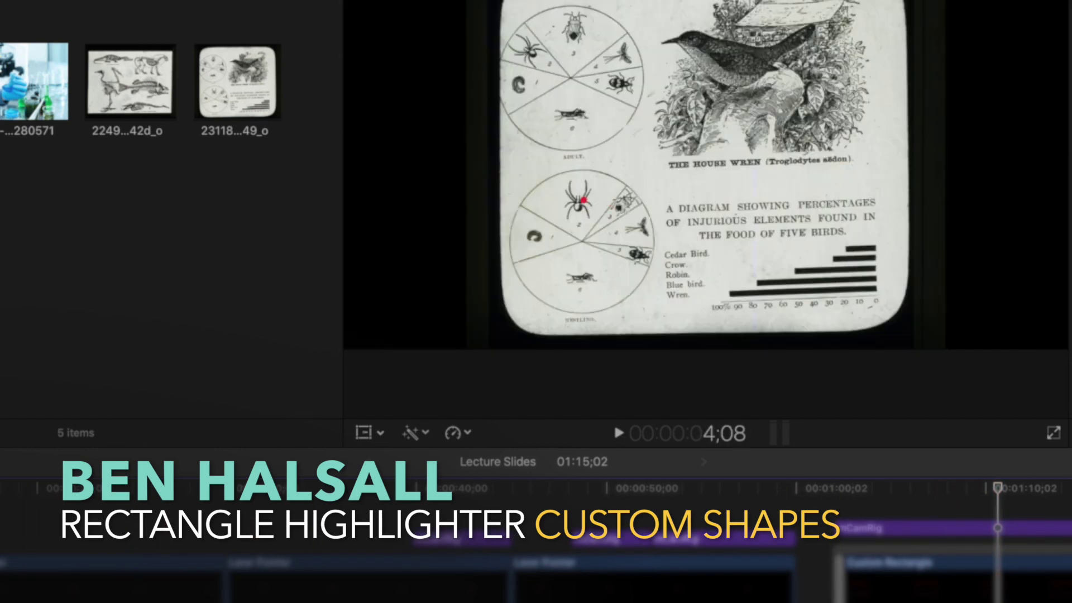
key("space")
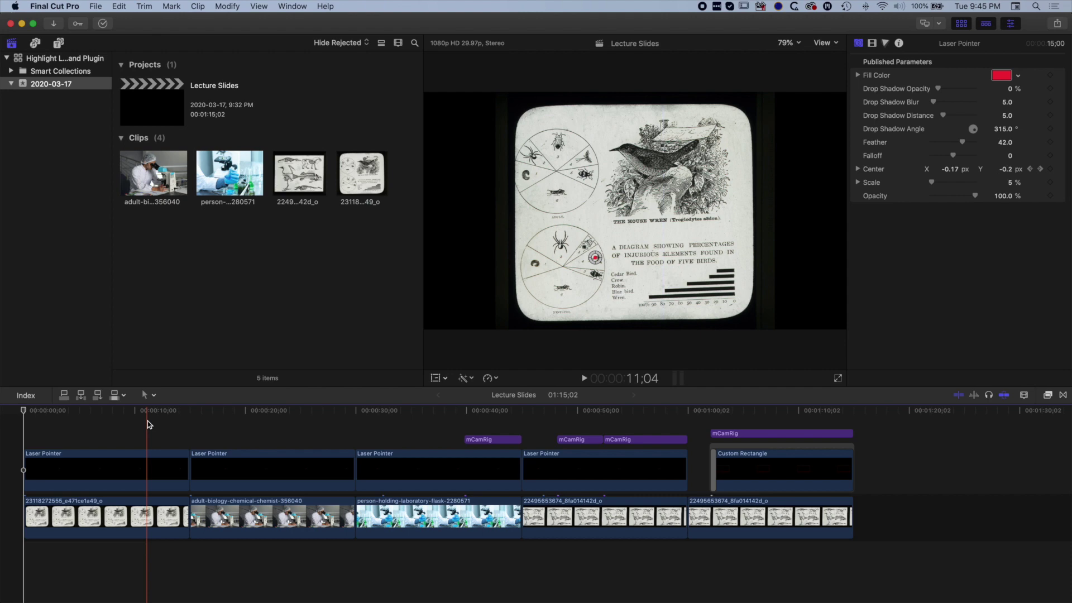
Copy every clip in the Lecture Slides timeline into a new 1080p project named "Start Here"
left_click(149, 516)
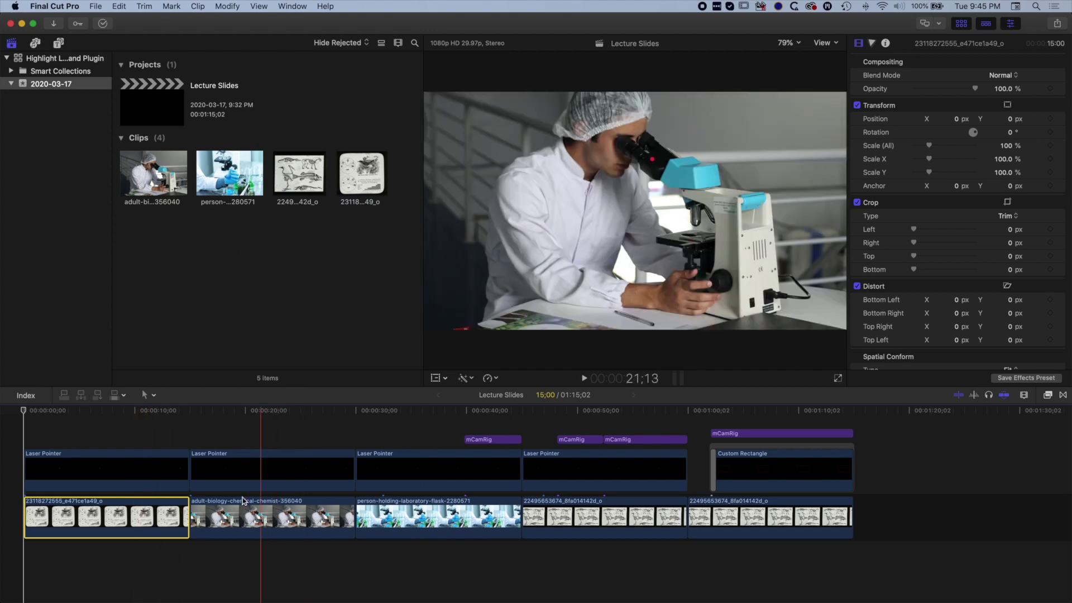
left_click_drag(120, 429, 861, 556)
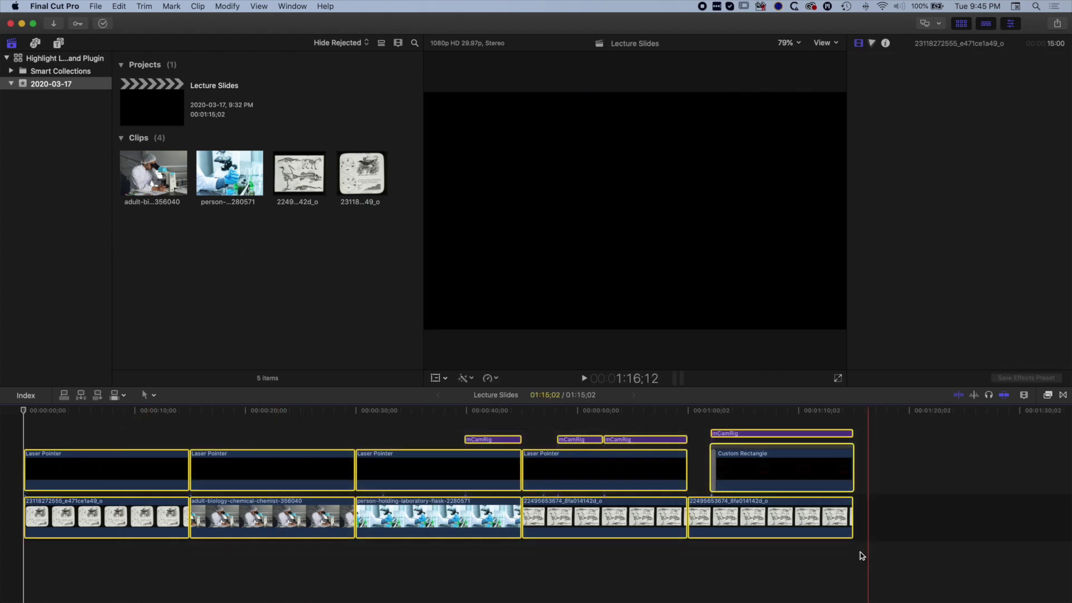
left_click(96, 6)
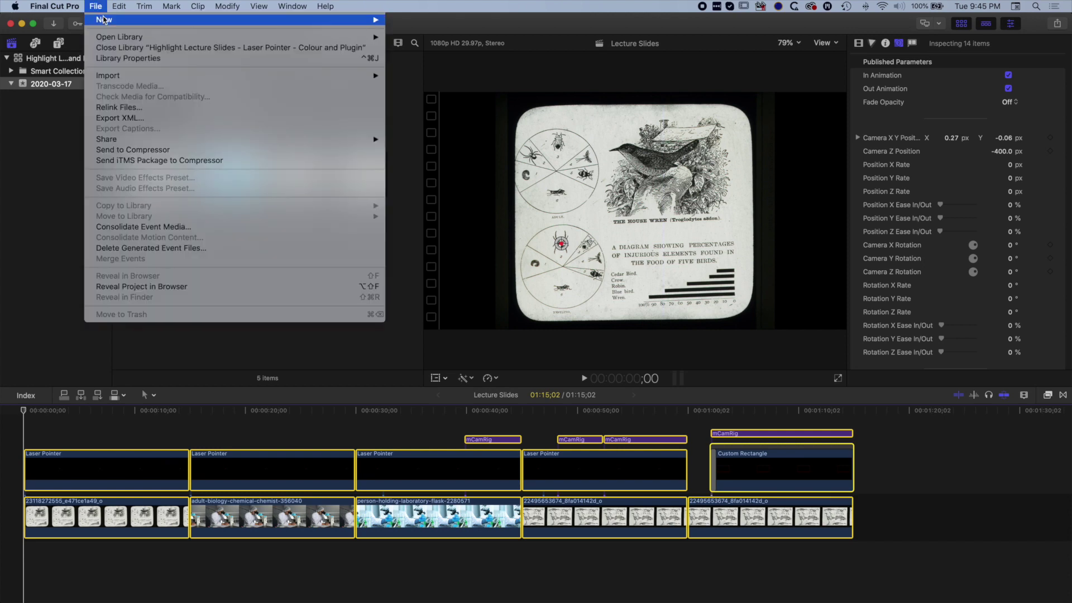
mouse_move(104, 20)
left_click(416, 23)
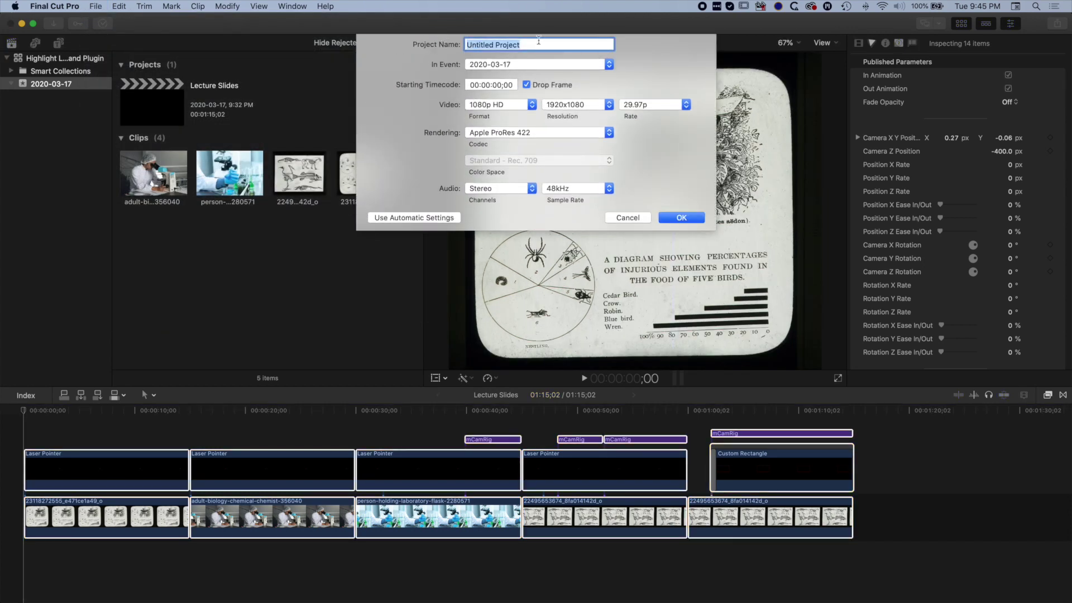
type("Start Here")
key("Return")
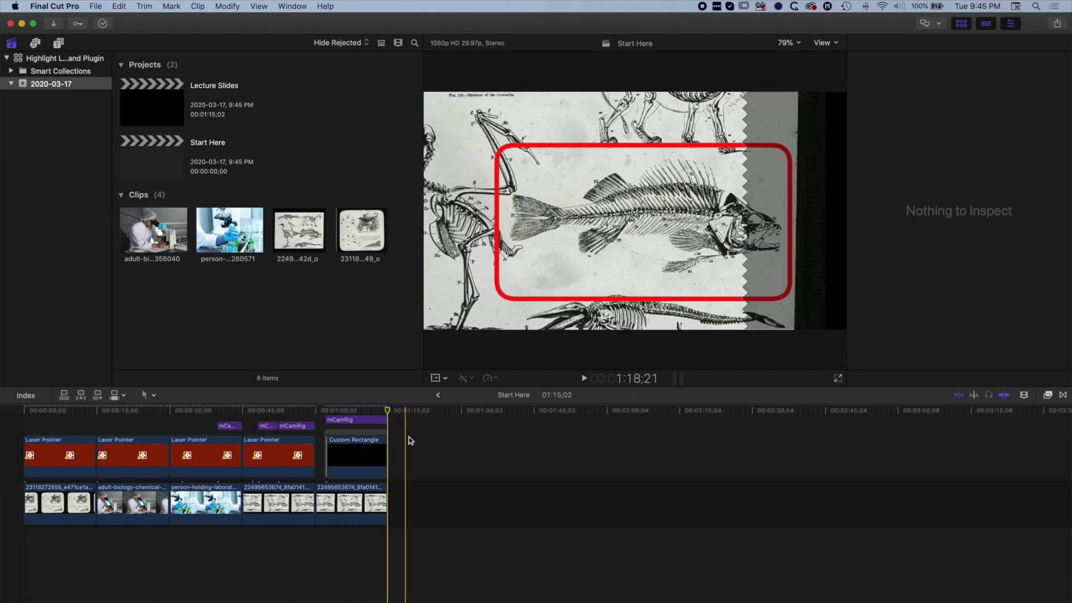
Delete all the connected Laser Pointer, mCamRig and Custom Rectangle clips above the slides in the Start Here timeline
left_click_drag(401, 416, 5, 465)
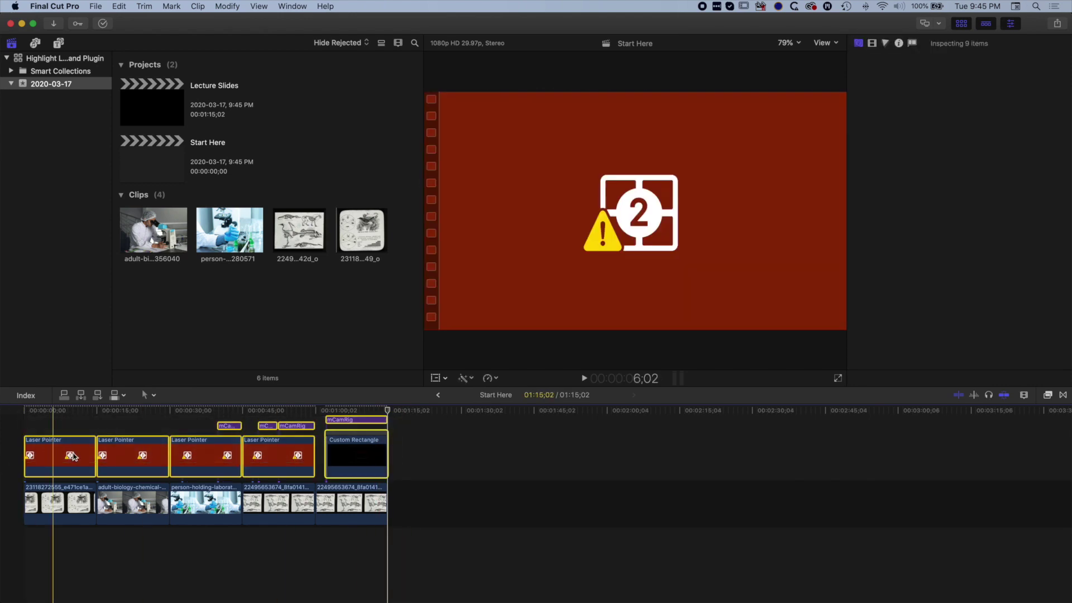
key("Delete")
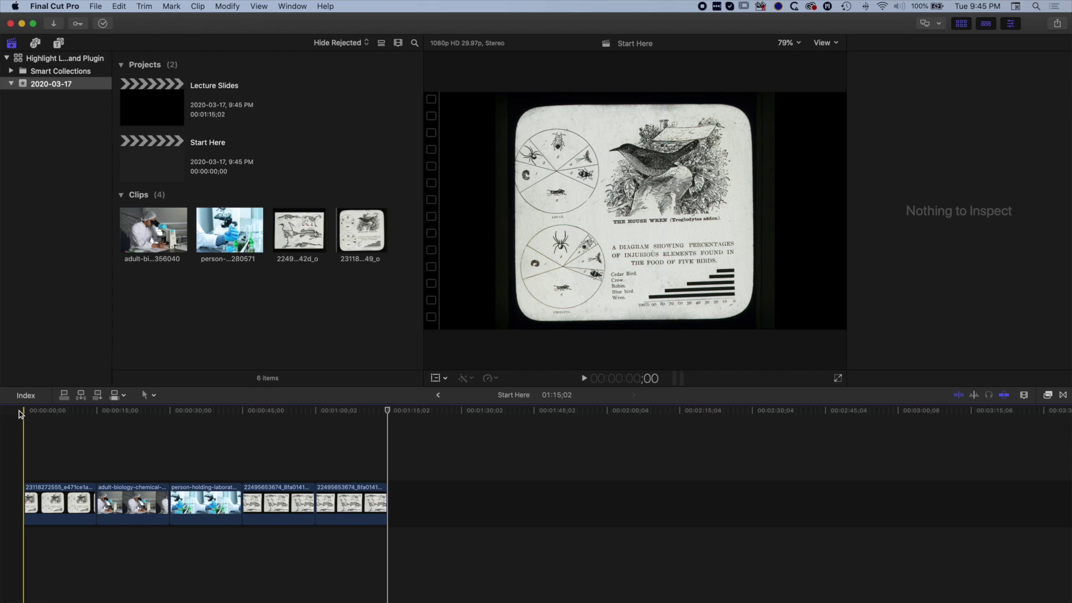
Switch to Safari to look at the Gumroad page of the Laser Pointer plugin
key("super+Tab")
key("super+Tab")
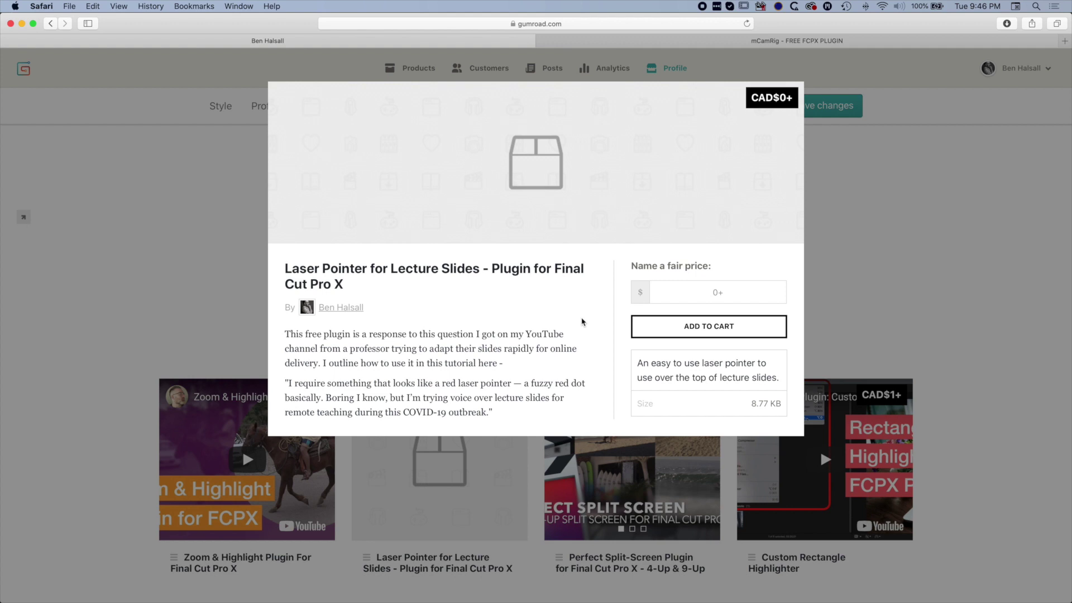
Switch to Finder, move Laser Pointer.zip from Downloads into the custom generators folder under Motion Templates > Generators, and unzip it there
key("super+Tab")
key("super+Tab")
key("super+Tab")
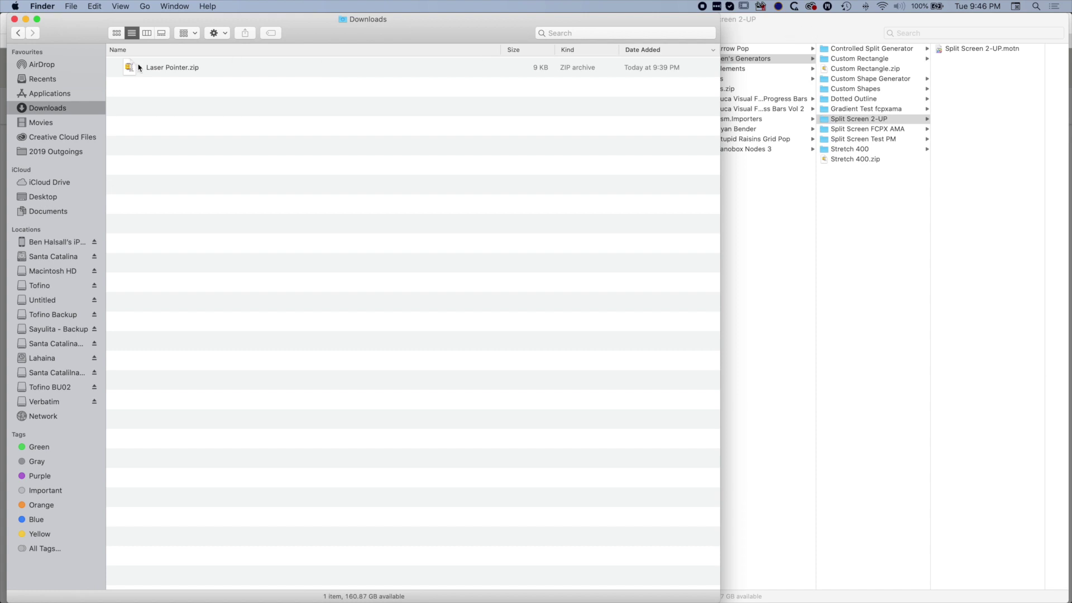
left_click(759, 20)
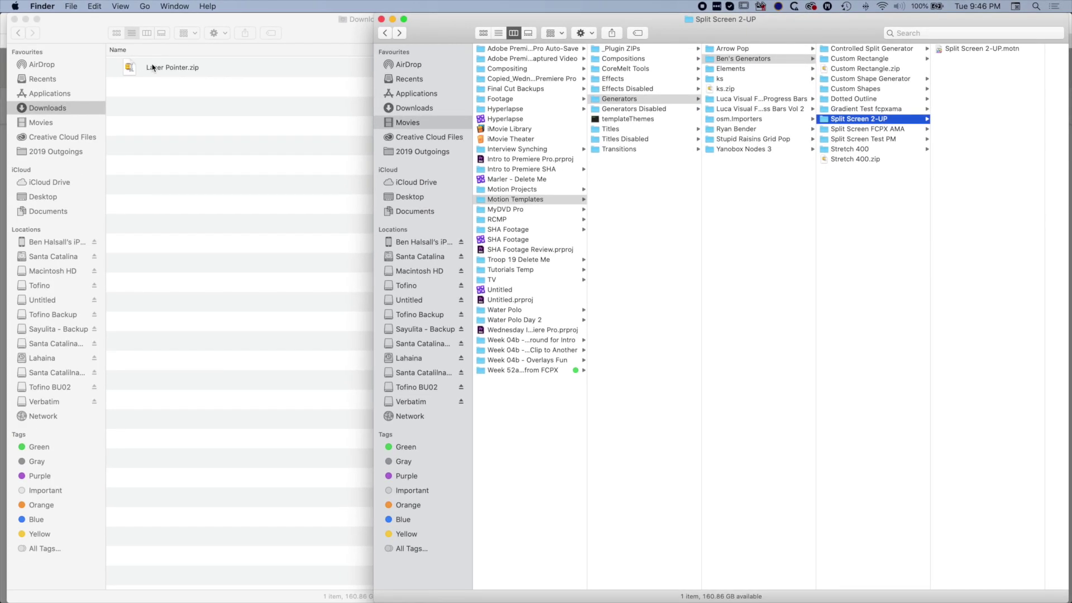
left_click_drag(132, 67, 848, 216)
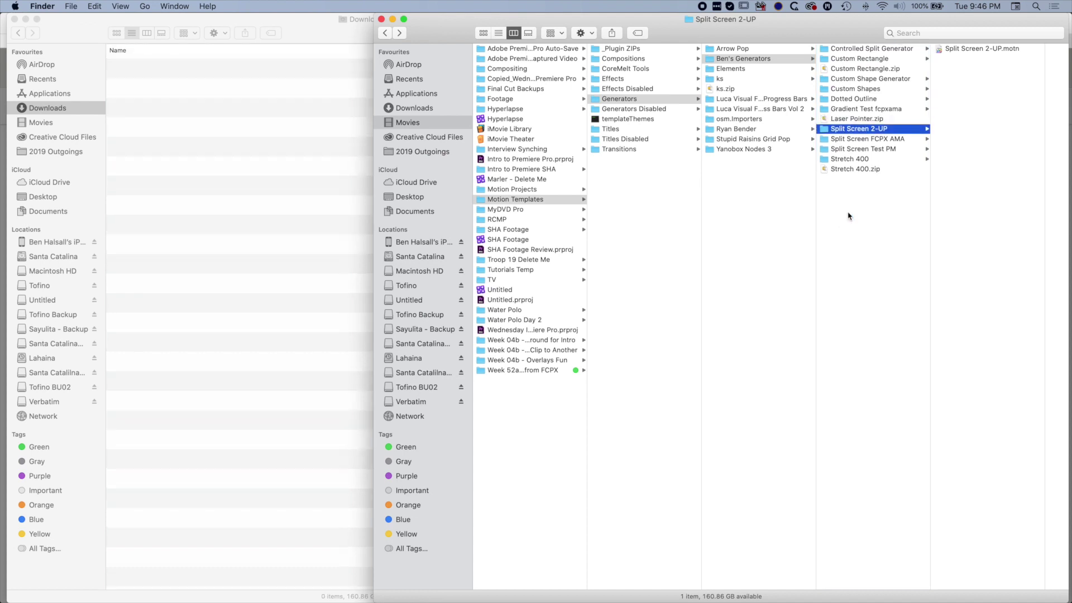
left_click(828, 121)
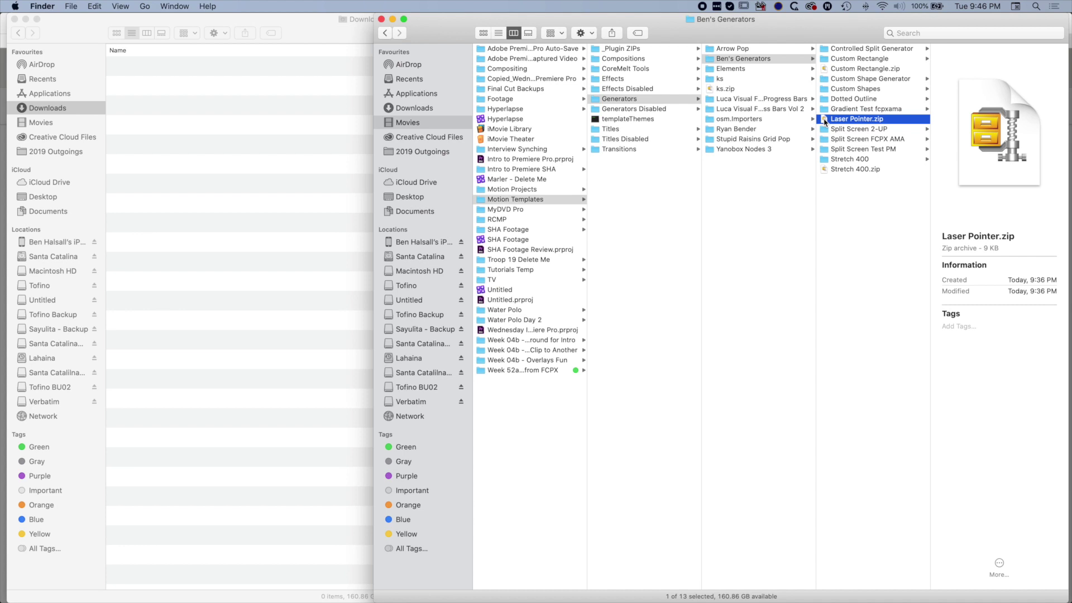
double_click(825, 121)
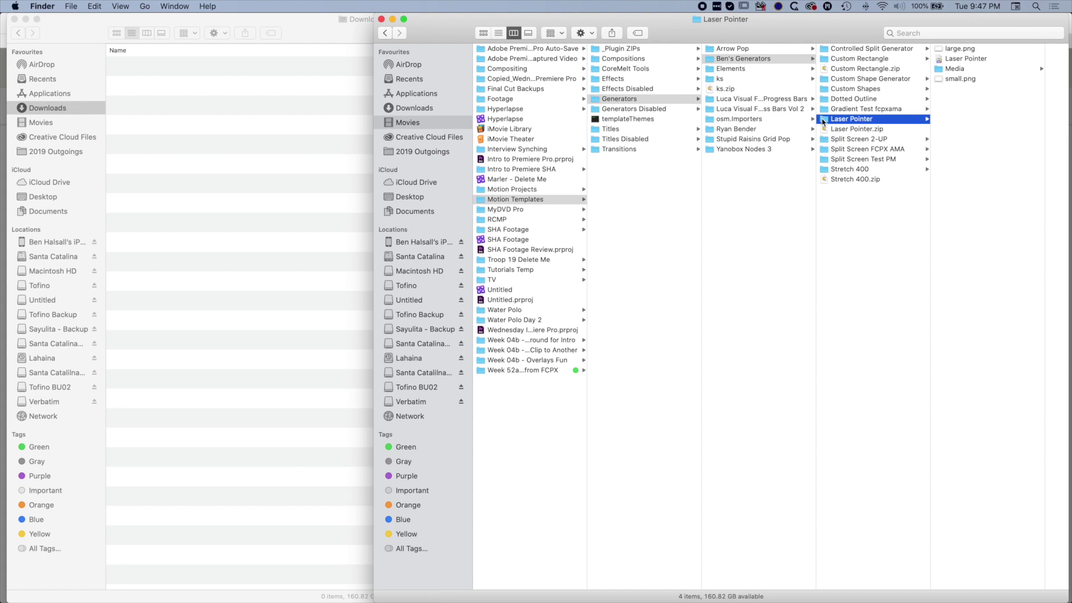
Return to Final Cut Pro and connect the Laser Pointer generator above the first slide in the timeline
key("super+Tab")
key("super+Tab")
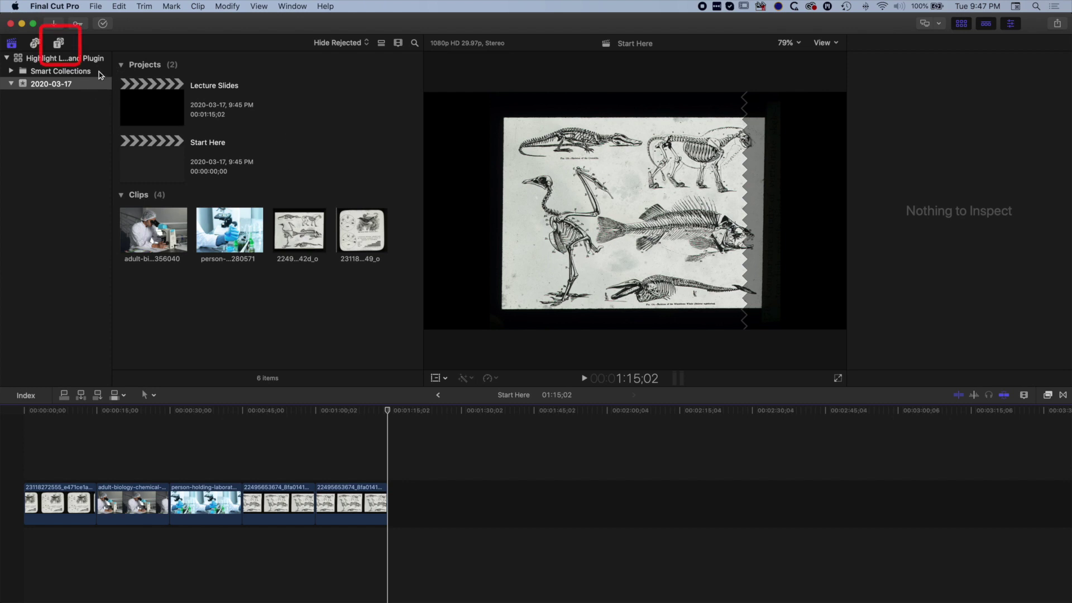
left_click(58, 45)
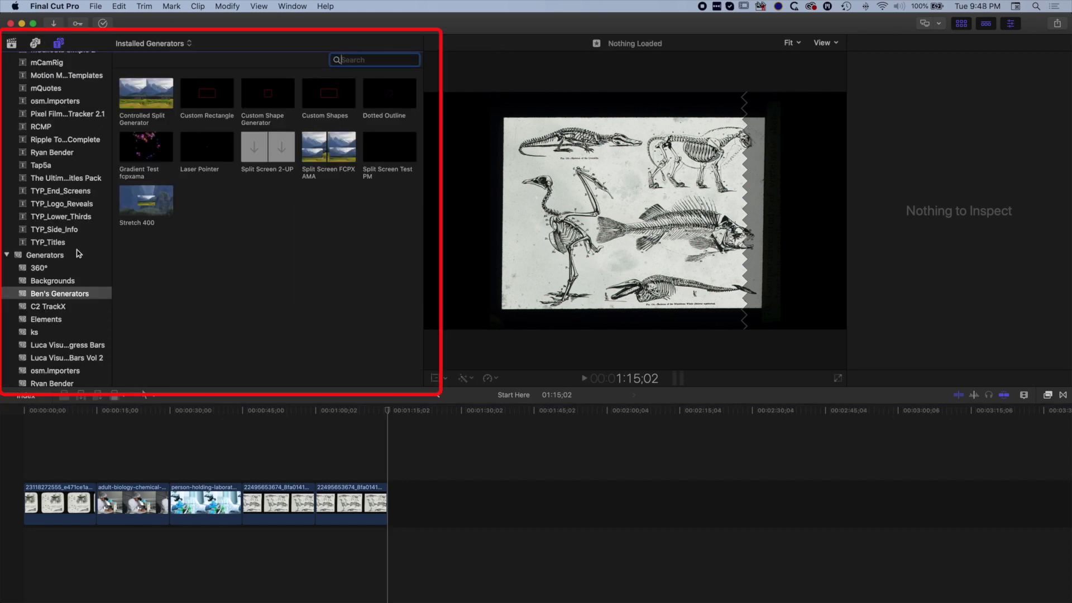
left_click(210, 153)
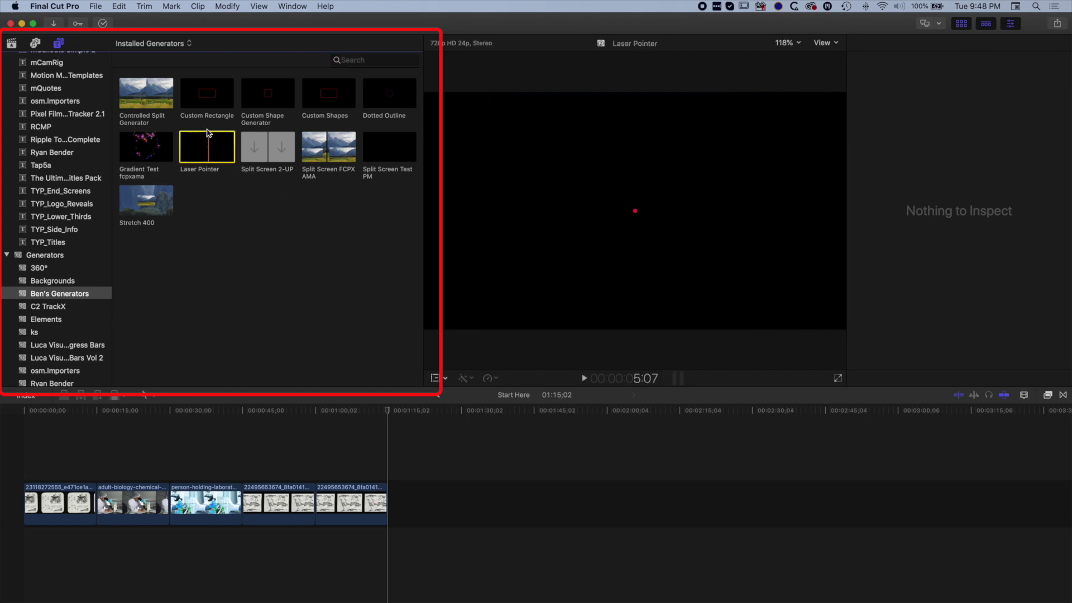
left_click_drag(202, 161, 96, 454)
Fit the timeline to the window and move the laser pointer dot to about X -0.16, Y 0.07 px, beside the slide's upper circle
left_click(71, 412)
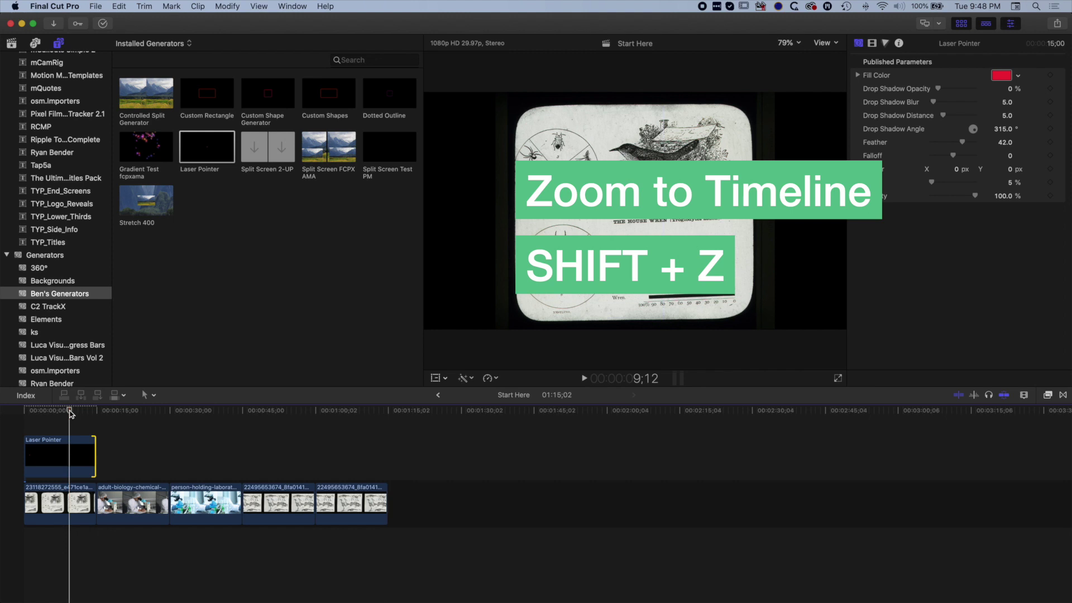
key("shift+z")
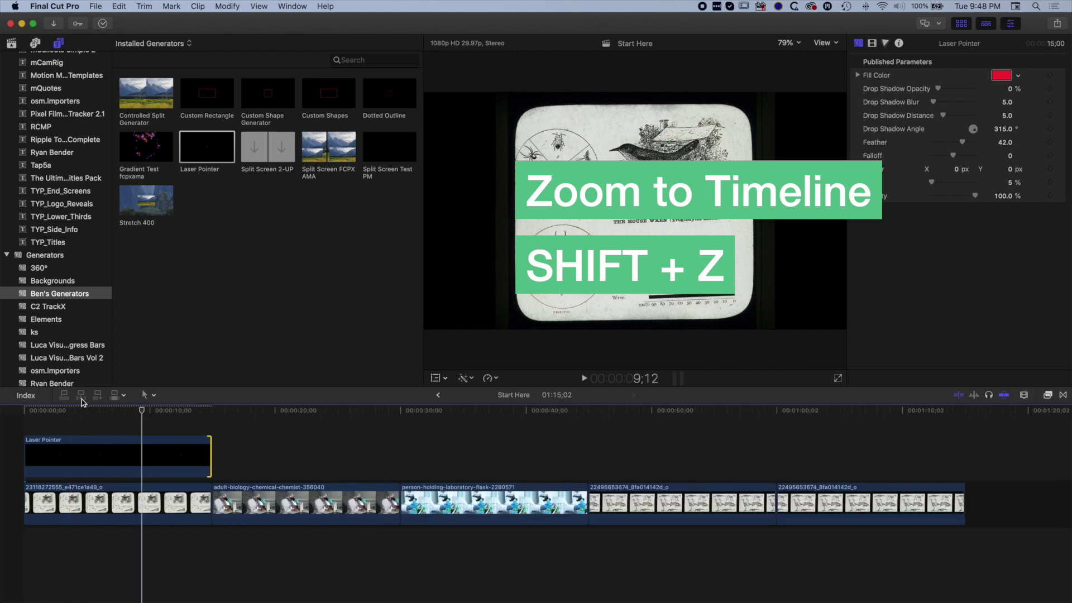
left_click_drag(142, 412, 79, 415)
left_click(105, 455)
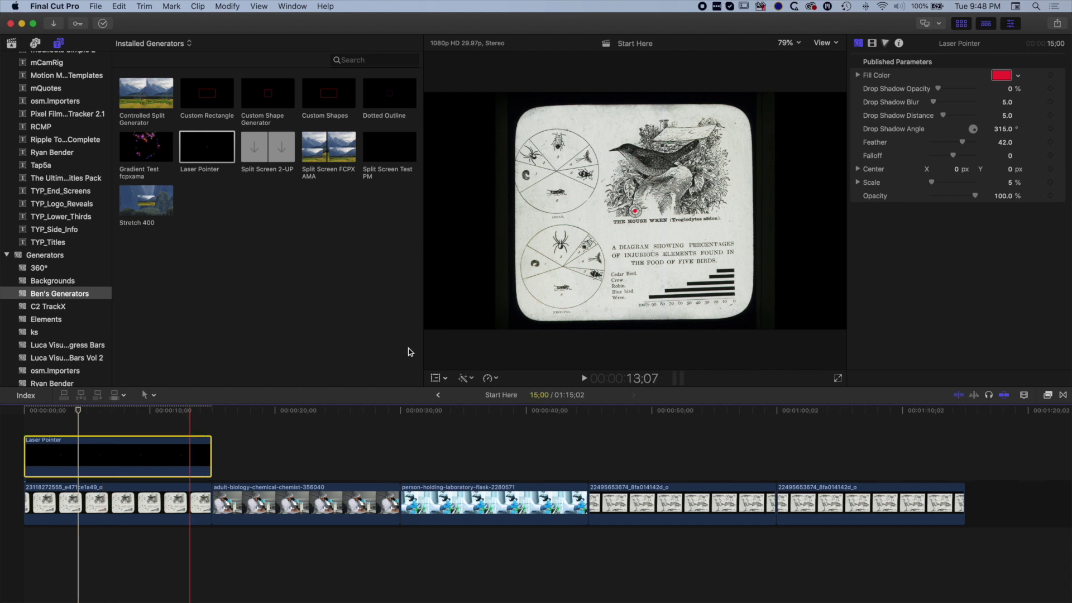
left_click_drag(635, 213, 598, 195)
left_click(88, 460)
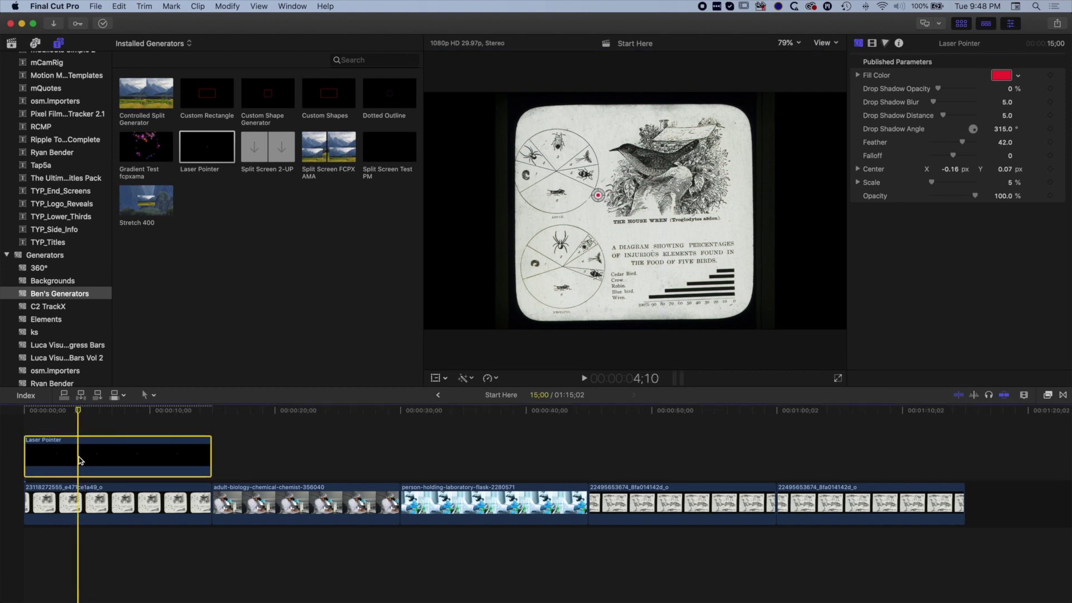
At the project start, place the laser pointer on the insect atop the upper circle (about X -0.33, Y 0.29 px) and keyframe its Center
left_click_drag(81, 412, 18, 414)
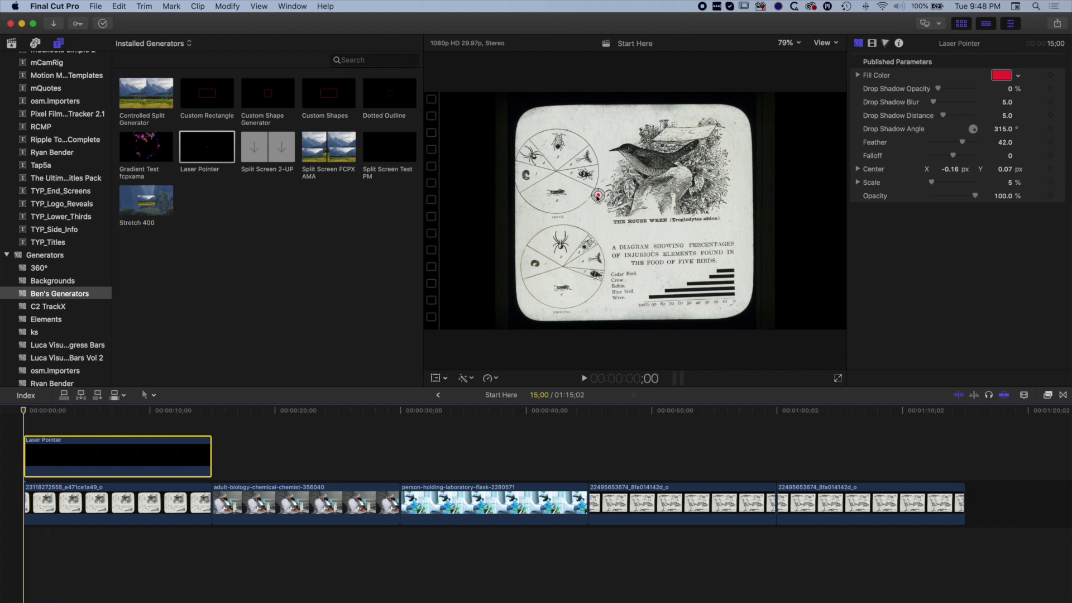
left_click_drag(599, 197, 559, 145)
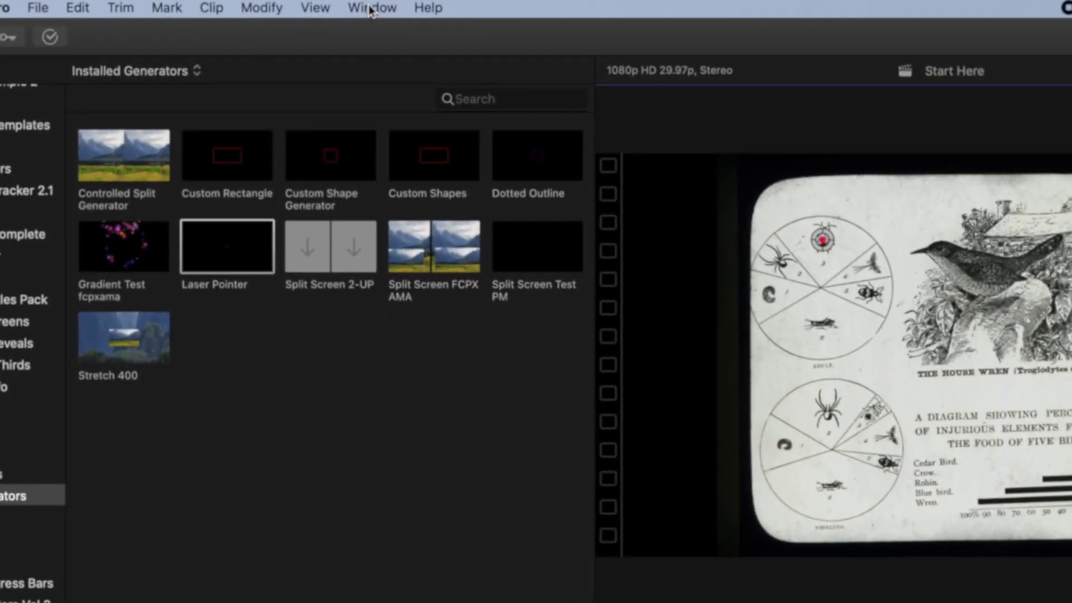
left_click(292, 7)
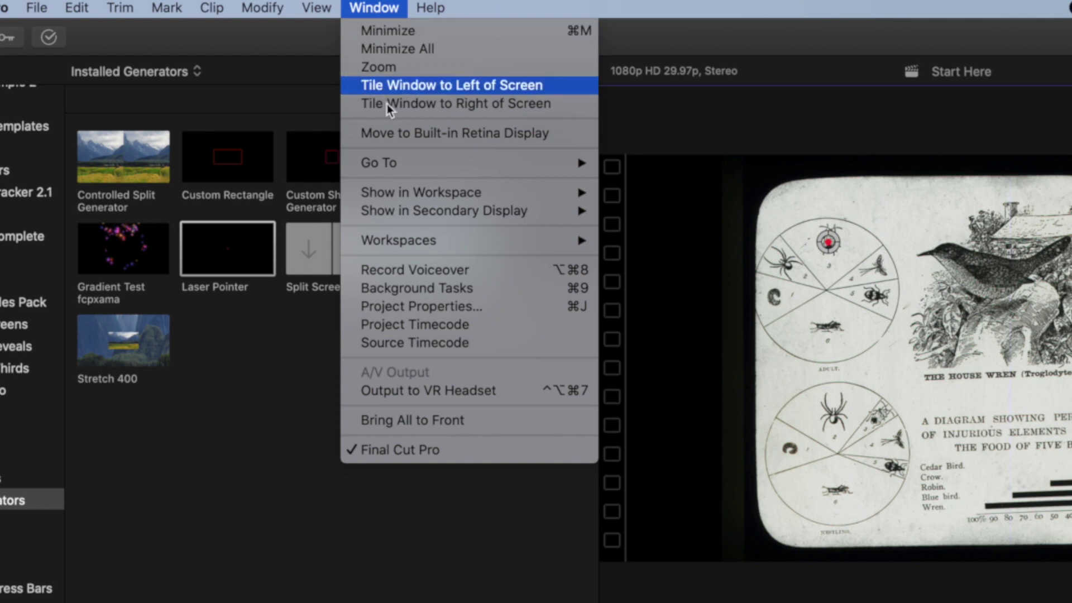
mouse_move(409, 198)
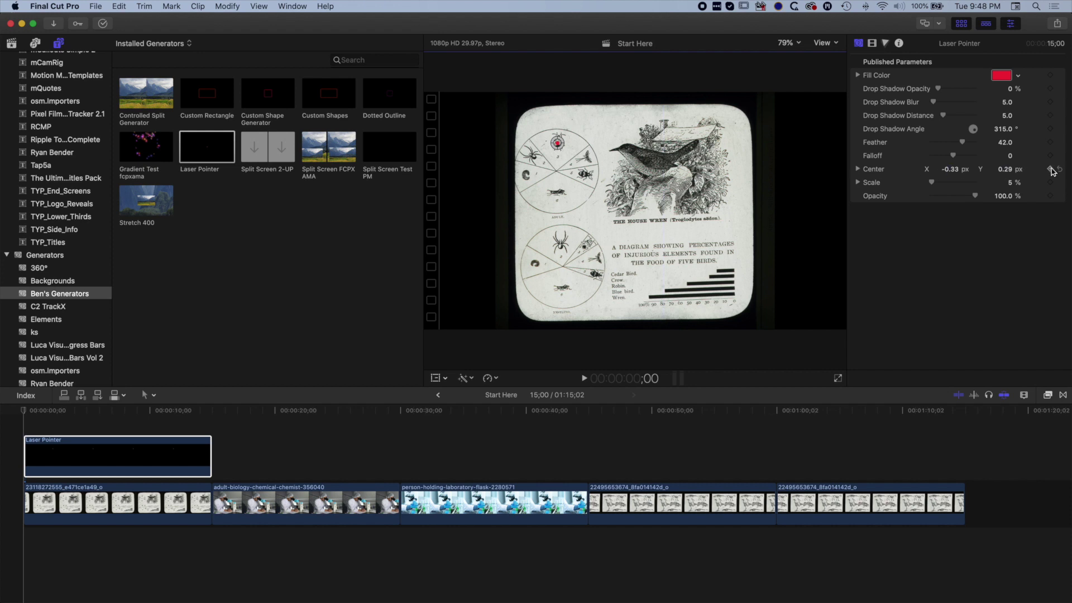
left_click(41, 414)
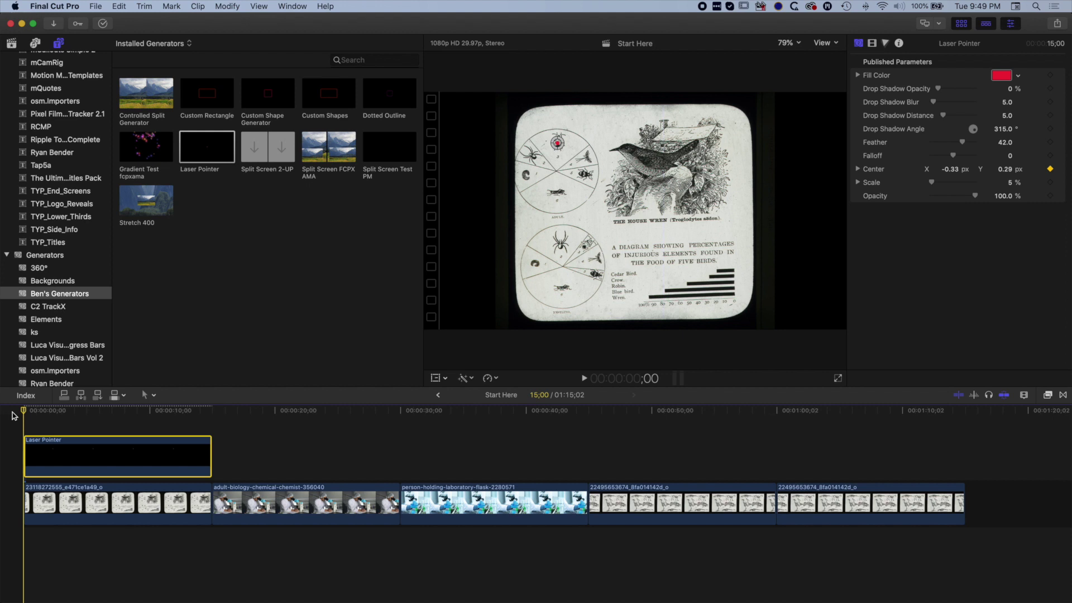
Play to 5;27 and nudge the laser pointer to about X -0.32, Y 0.29 px to set a second Center keyframe
key("super+equal")
key("super+equal")
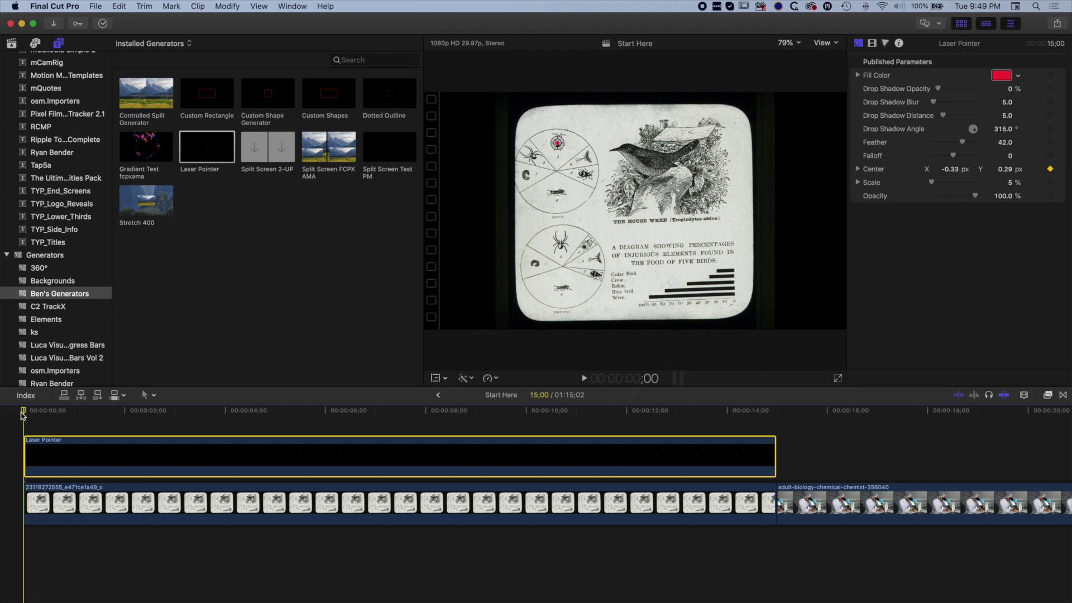
key("space")
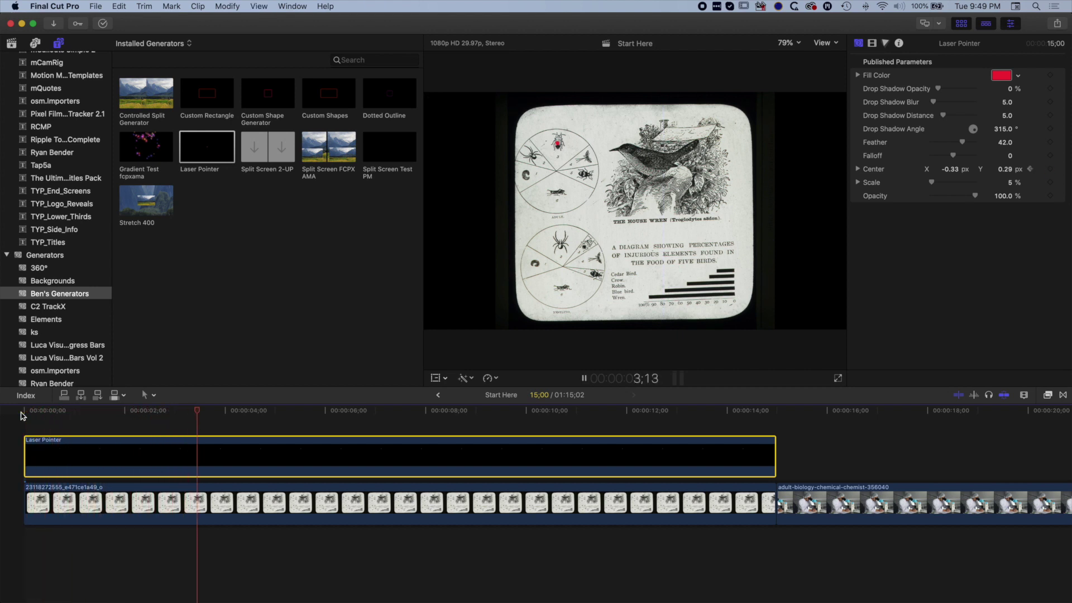
key("space")
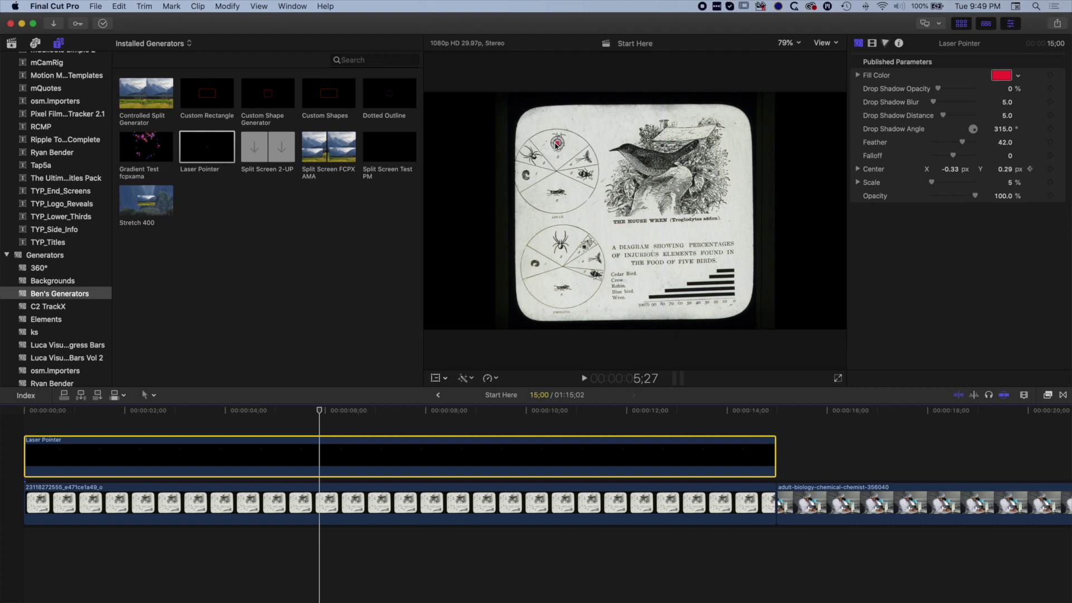
left_click_drag(557, 146, 561, 143)
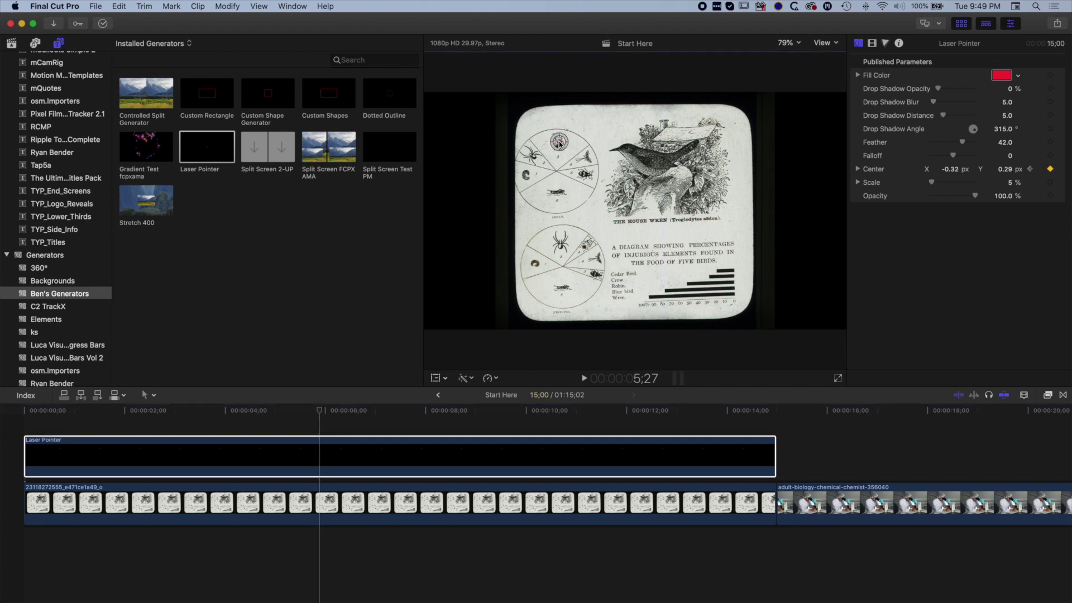
left_click(326, 455)
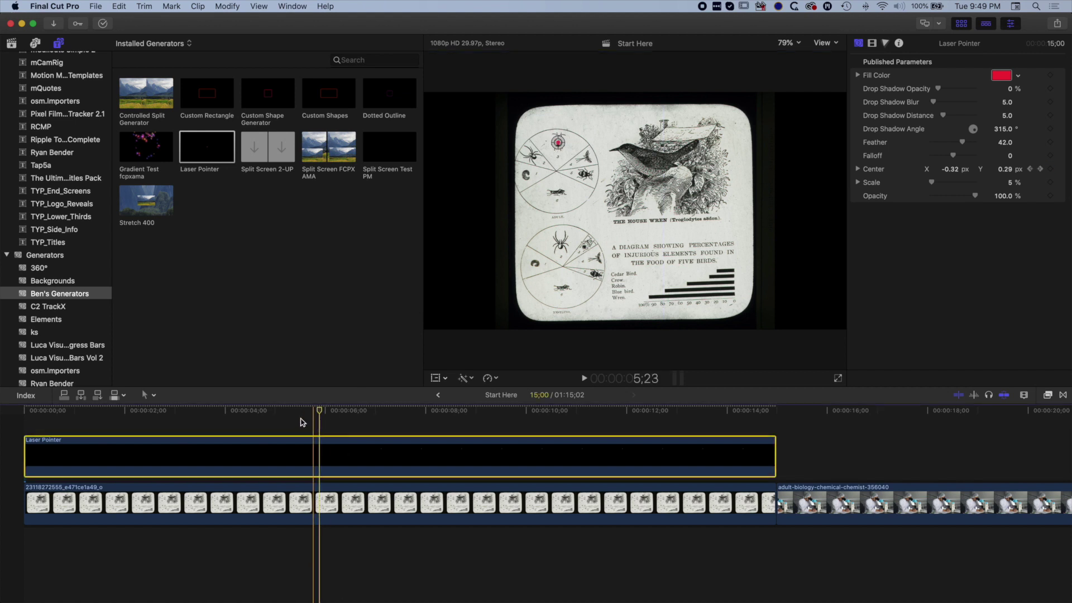
Keyframe the laser pointer's Center at 5;27, and at 6;12 move it to the upper circle's next insect, about X -0.21, Y 0.22 px
left_click_drag(560, 144, 556, 145)
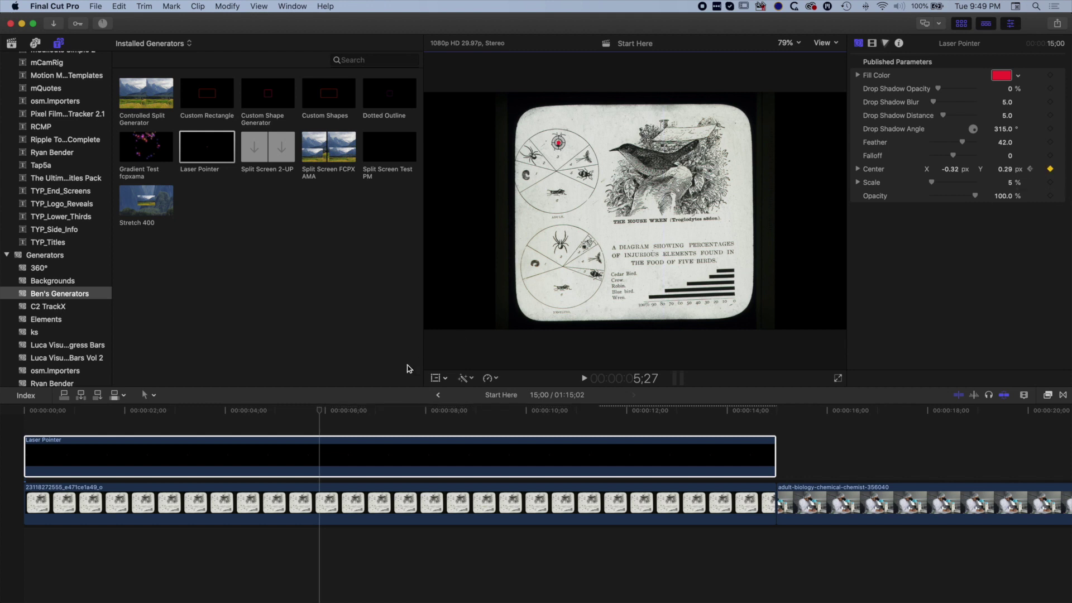
left_click_drag(320, 412, 347, 413)
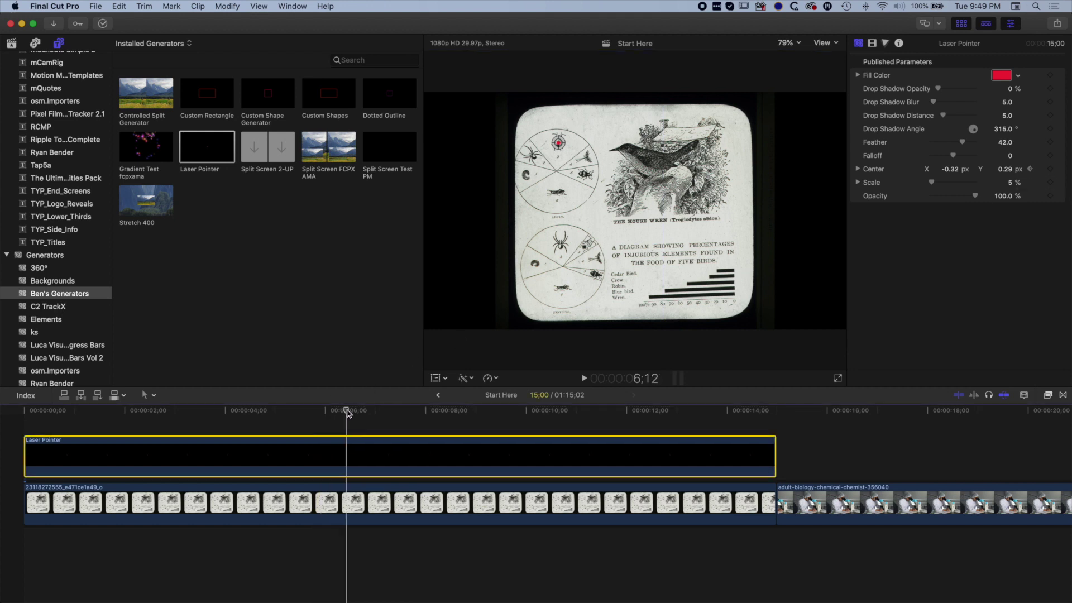
left_click_drag(561, 145, 585, 160)
Play back the laser pointer's move between the upper circle's first two insects
left_click(313, 454)
left_click_drag(355, 412, 305, 413)
key("space")
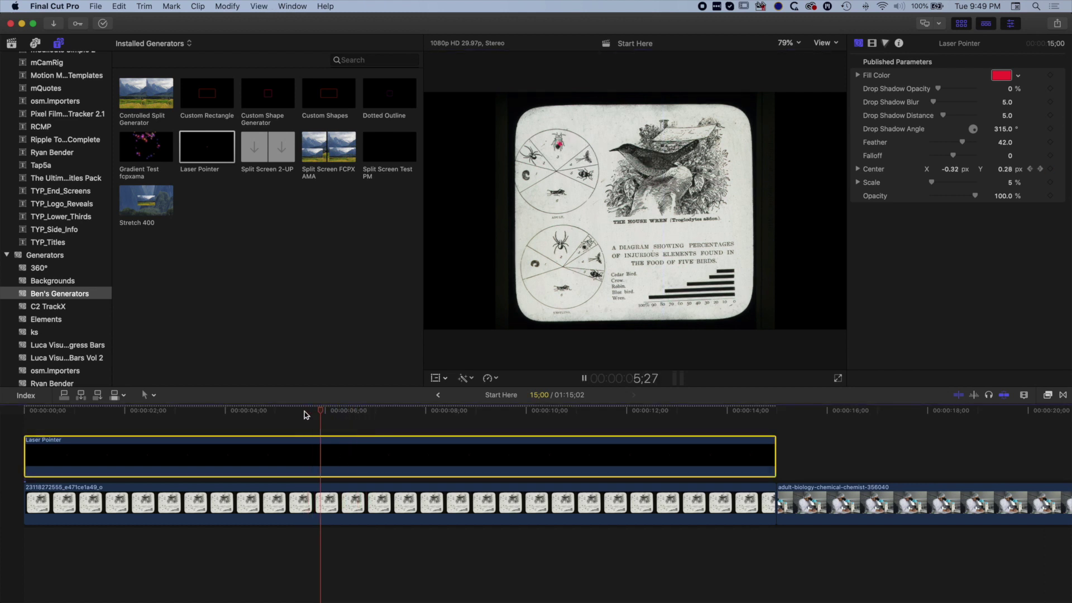
key("space")
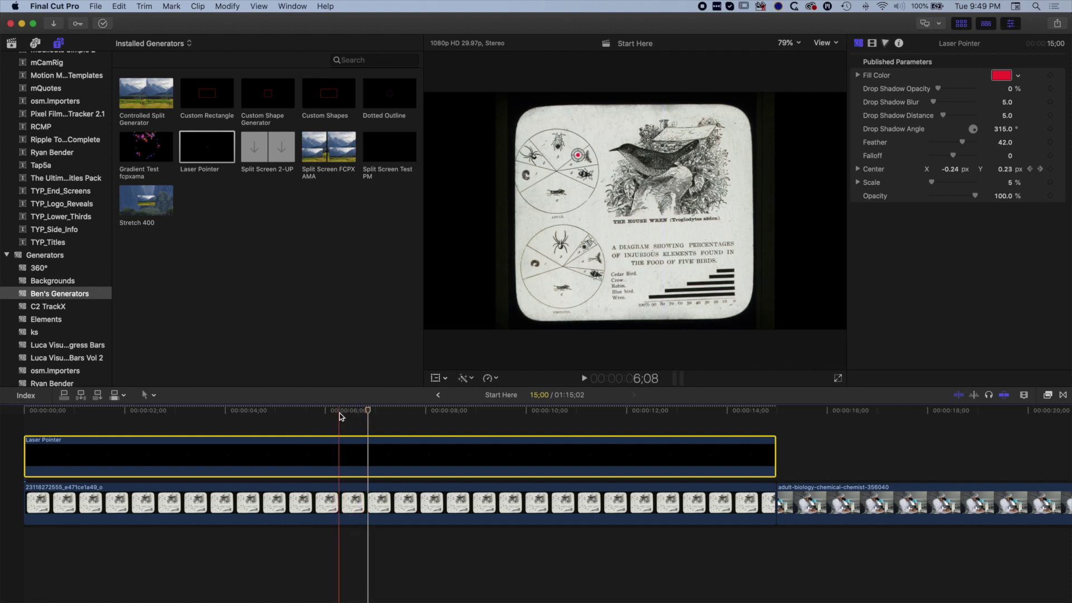
Show the Laser Pointer clip's video animation and scrub from the project start to the 5;27 keyframe
scroll(358, 468, "up", 1)
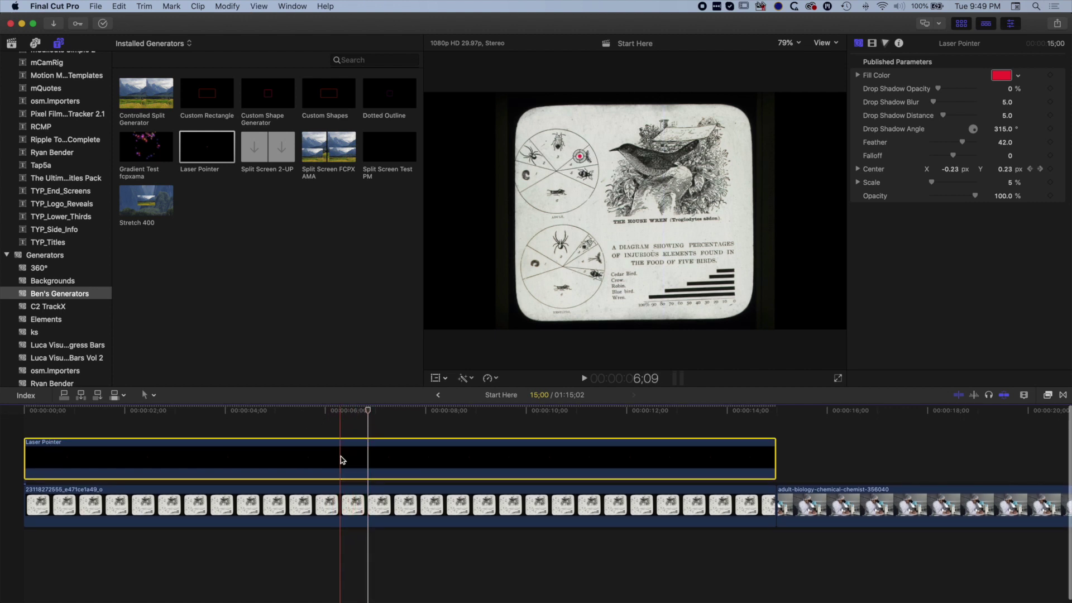
right_click(344, 460)
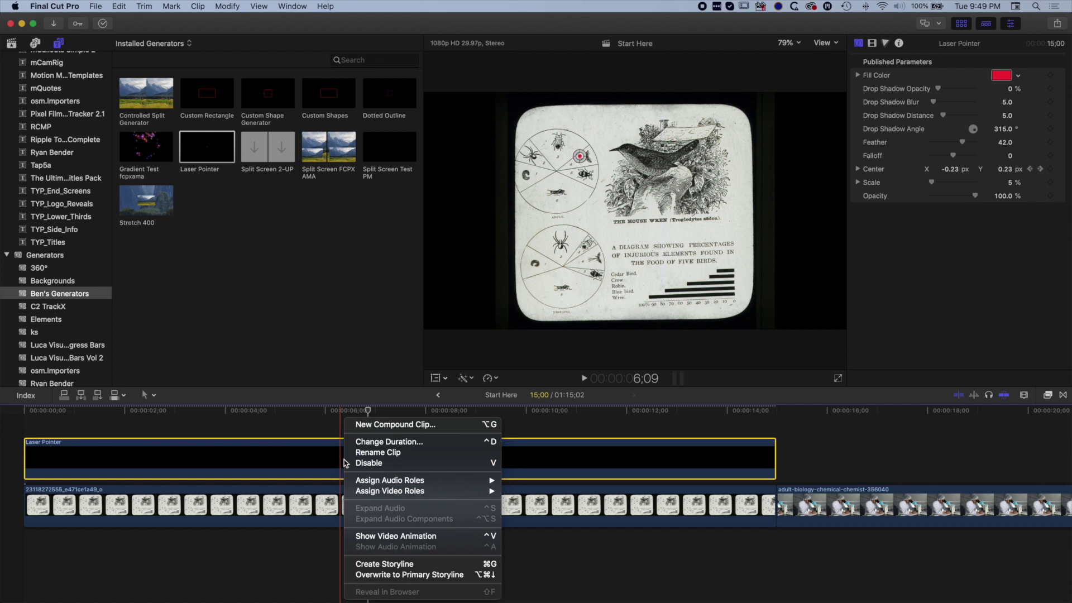
left_click(387, 537)
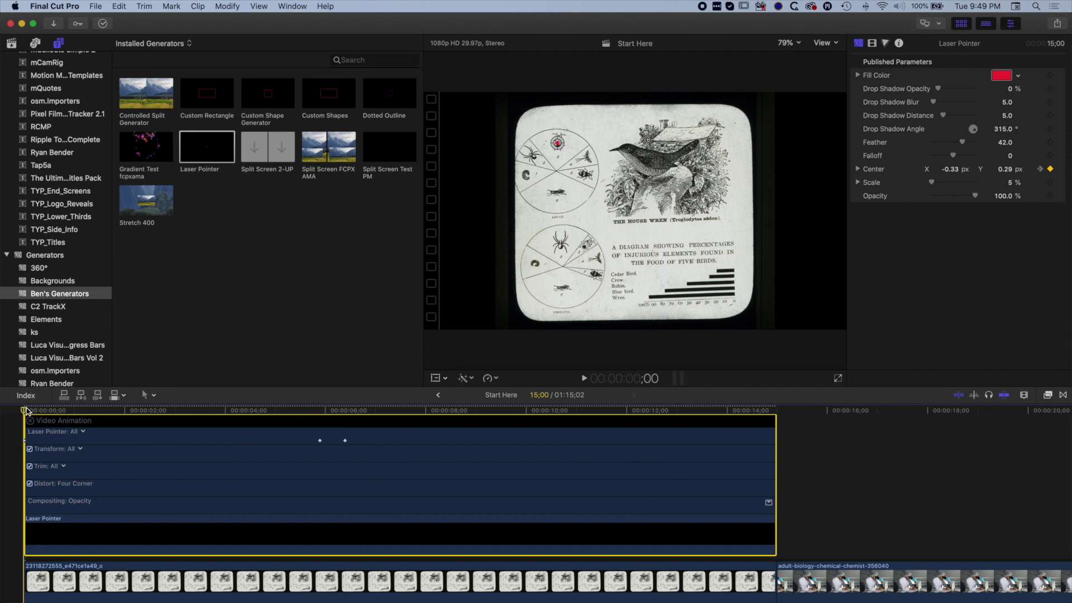
left_click_drag(24, 411, 321, 415)
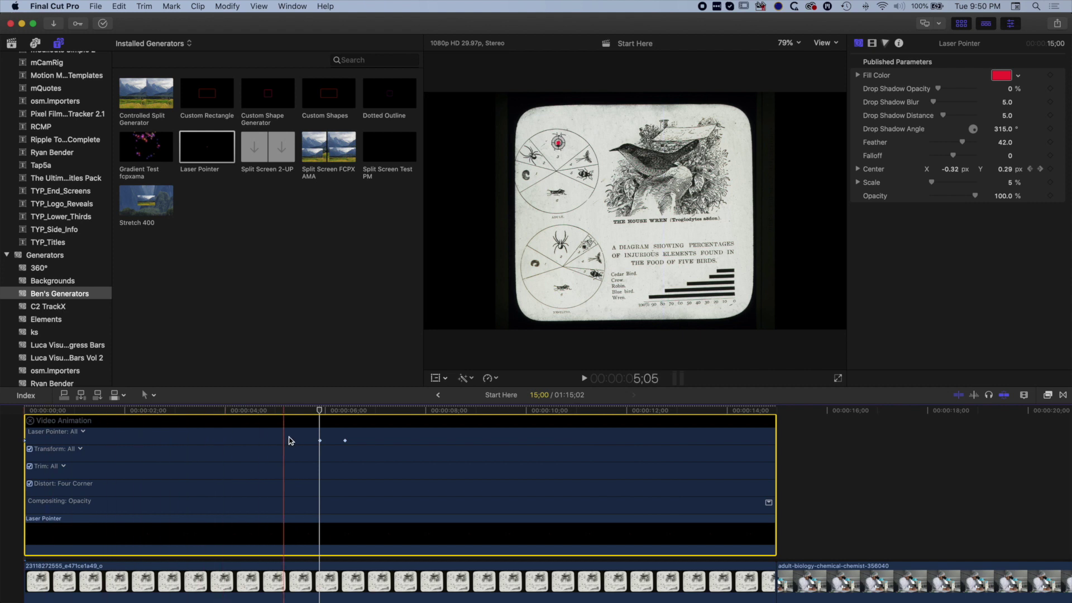
Keyframe the pointer's Center in place at 10;22, and at 11;23 move it to the third insect, about X -0.21, Y 0.15 px
left_click_drag(317, 414, 2, 409)
key("space")
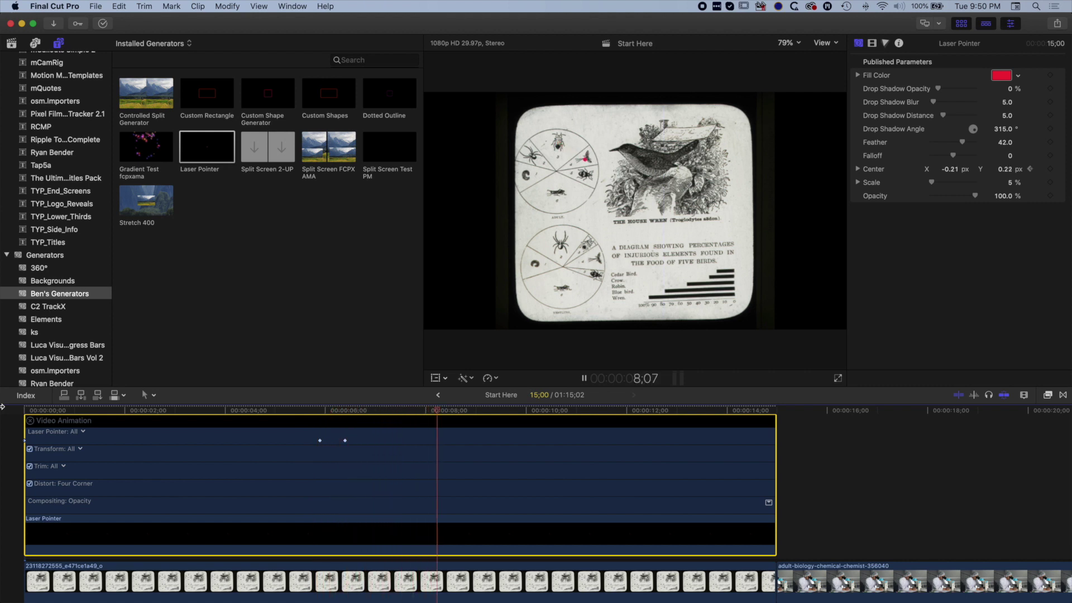
key("space")
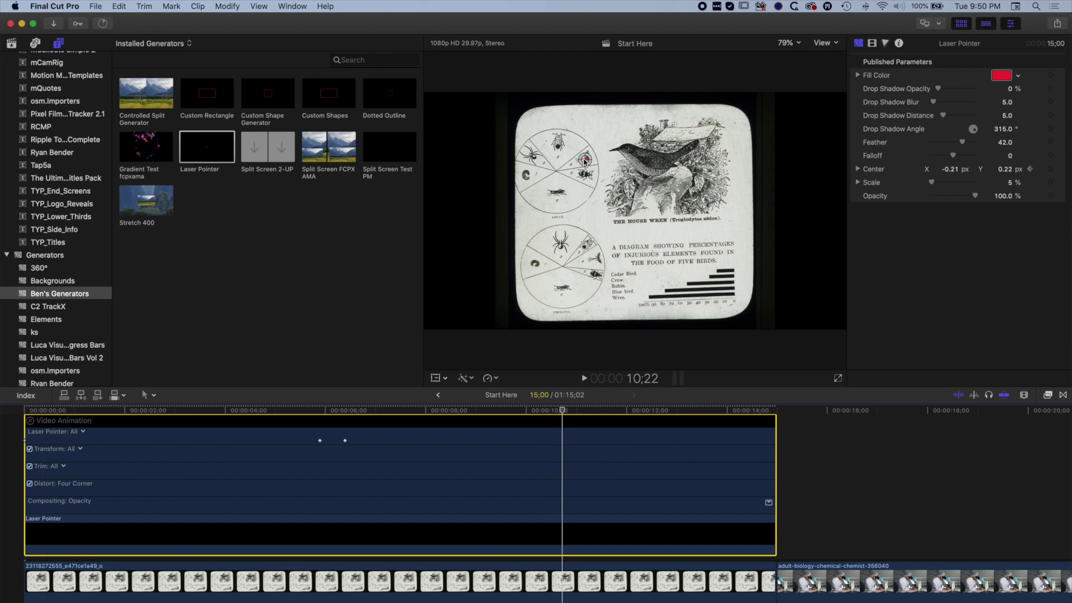
left_click(586, 161)
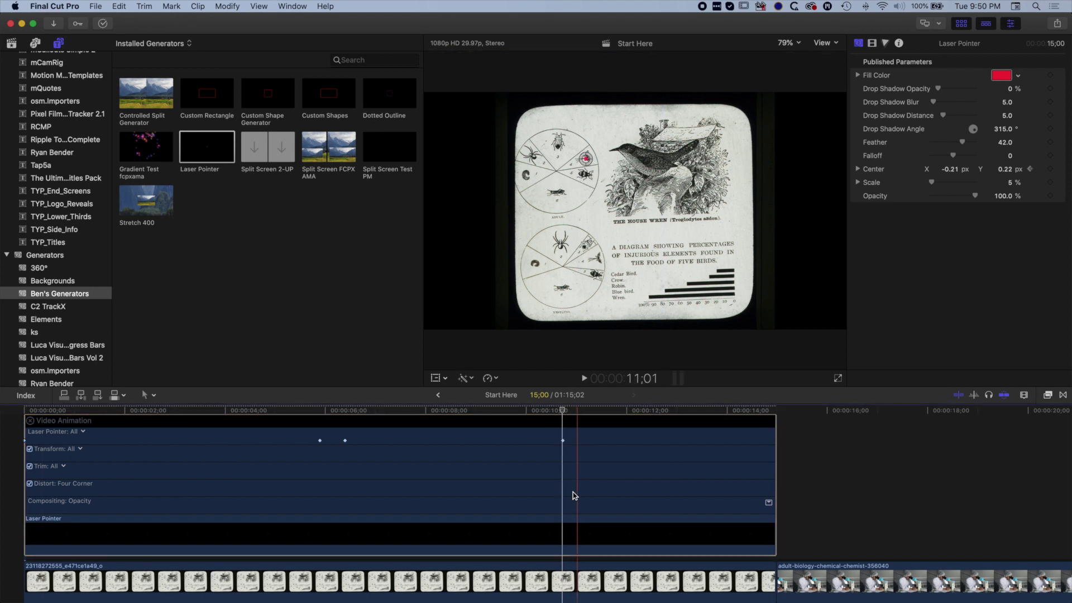
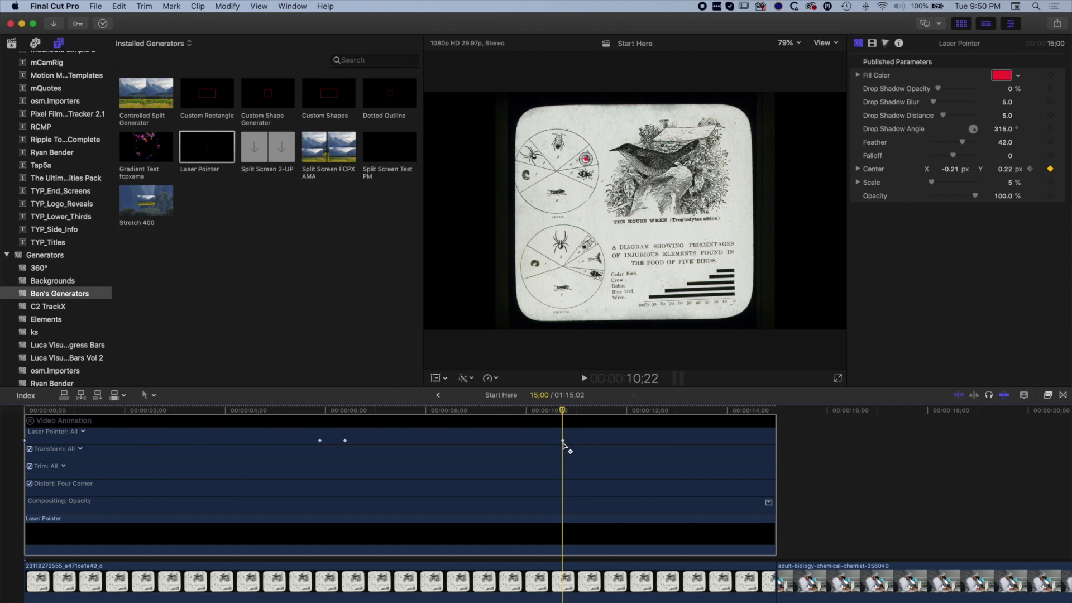
key("space")
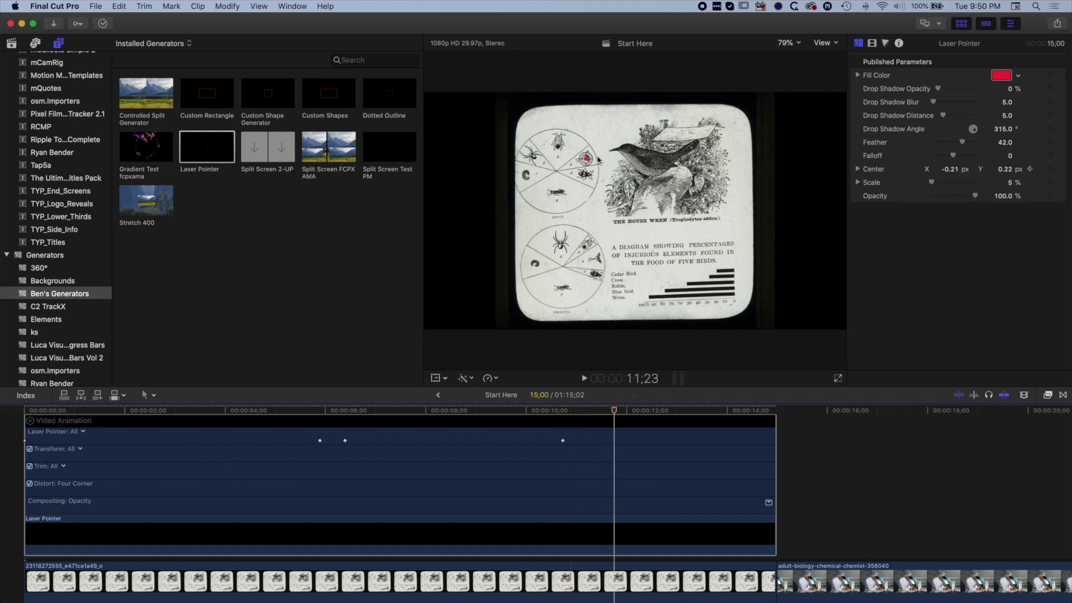
left_click_drag(586, 161, 583, 173)
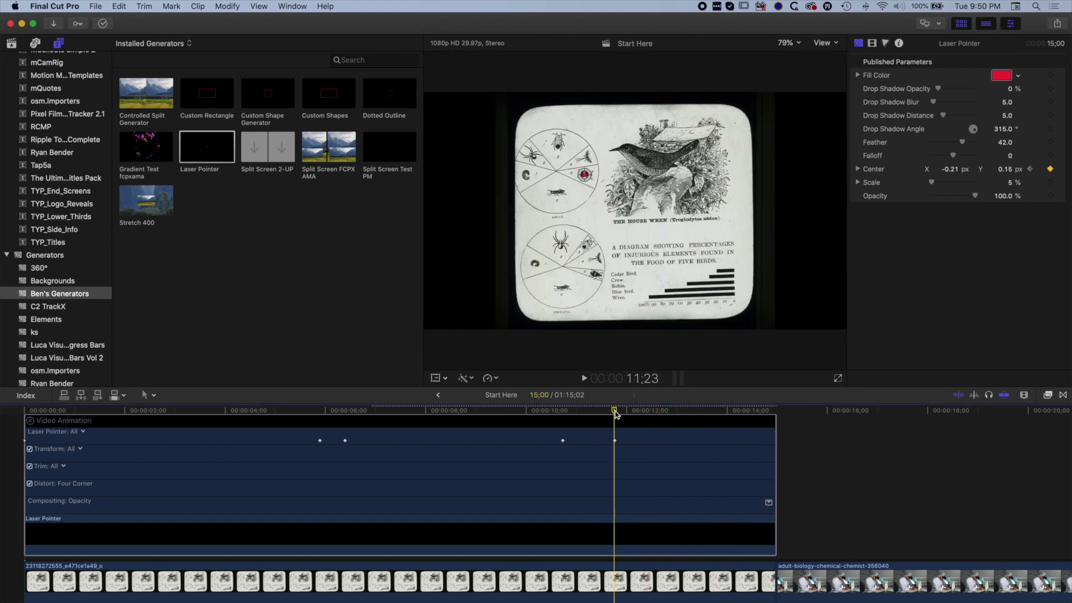
Extend the first slide and the Laser Pointer clip above it to about 33;06
key("super+minus")
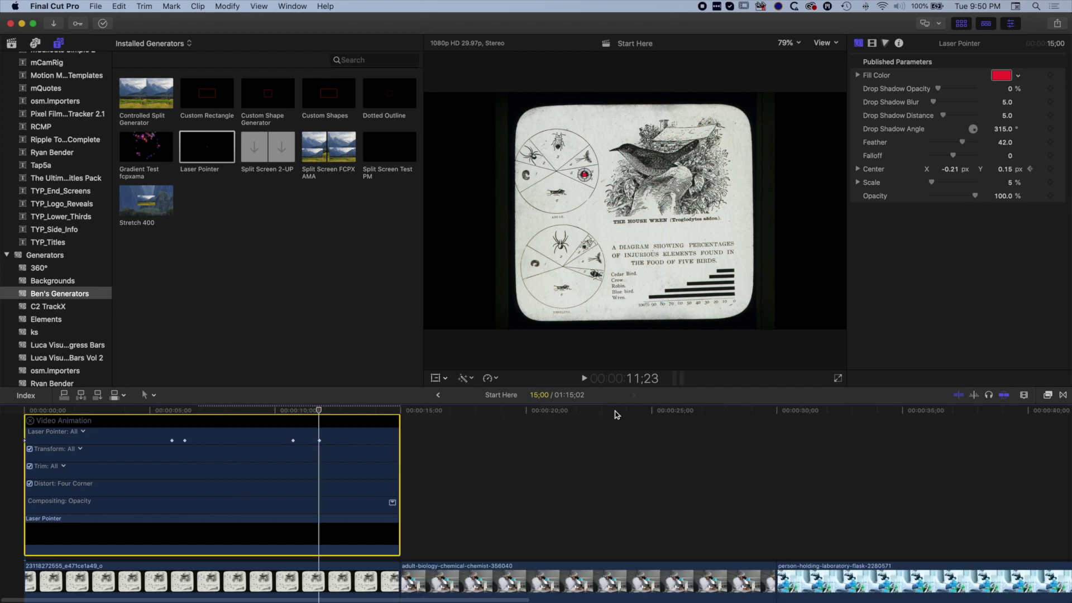
left_click_drag(400, 577, 854, 578)
left_click_drag(400, 536, 850, 536)
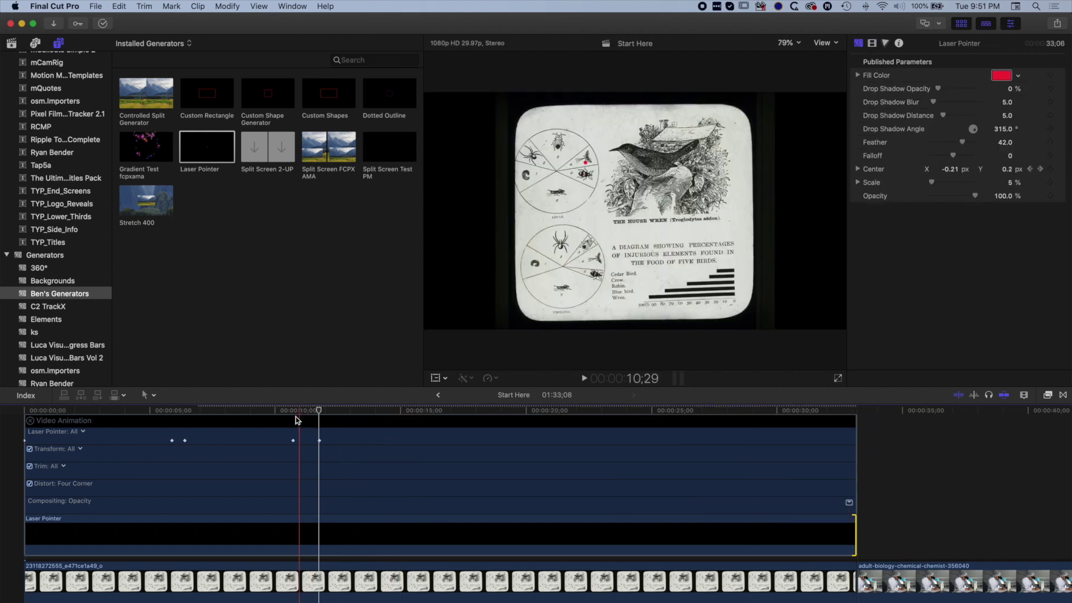
Keyframe the pointer's Center in place at 19;09, and at 20;09 move it to the upper circle's bottom insect, about X -0.33, Y 0.07 px
key("space")
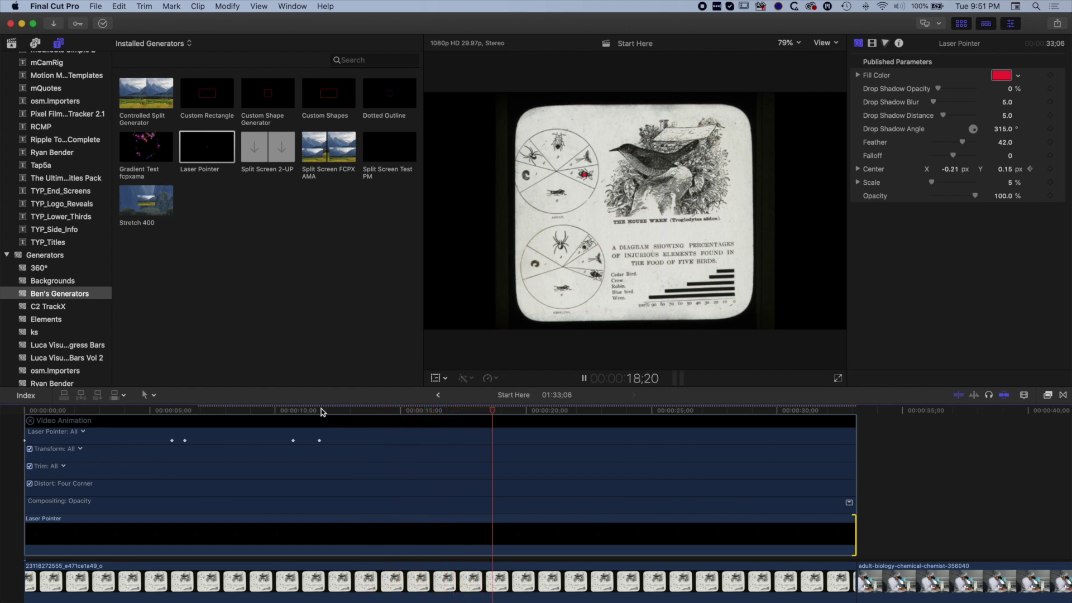
key("space")
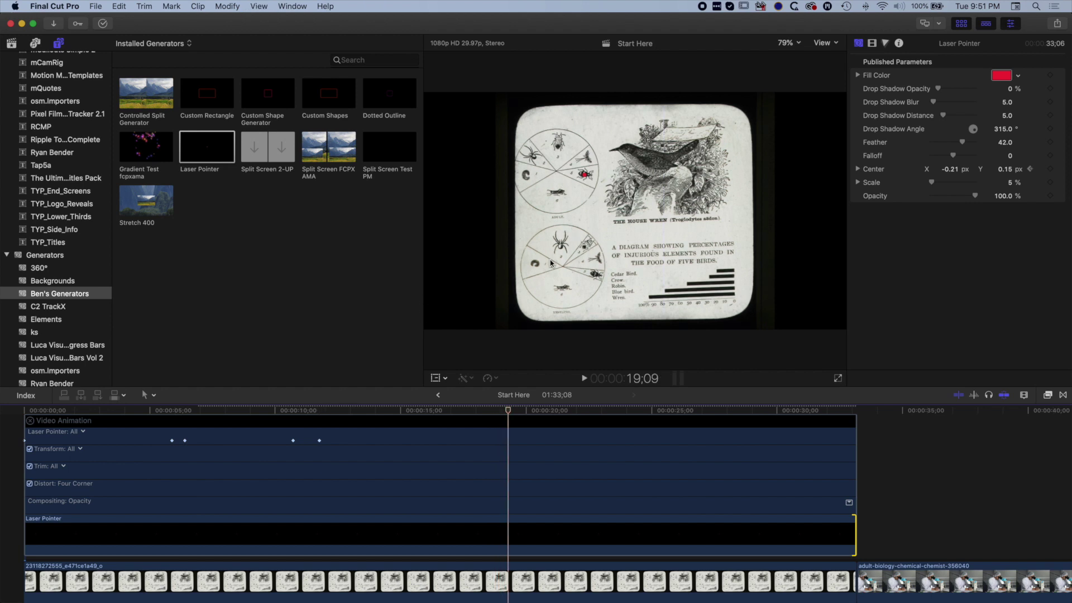
left_click(489, 537)
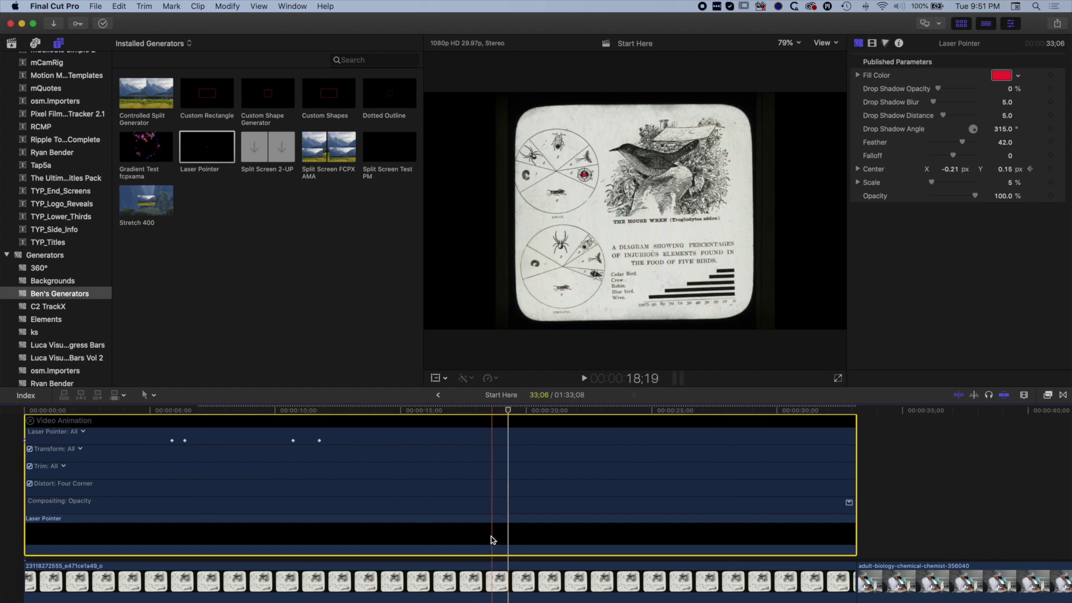
left_click(584, 177)
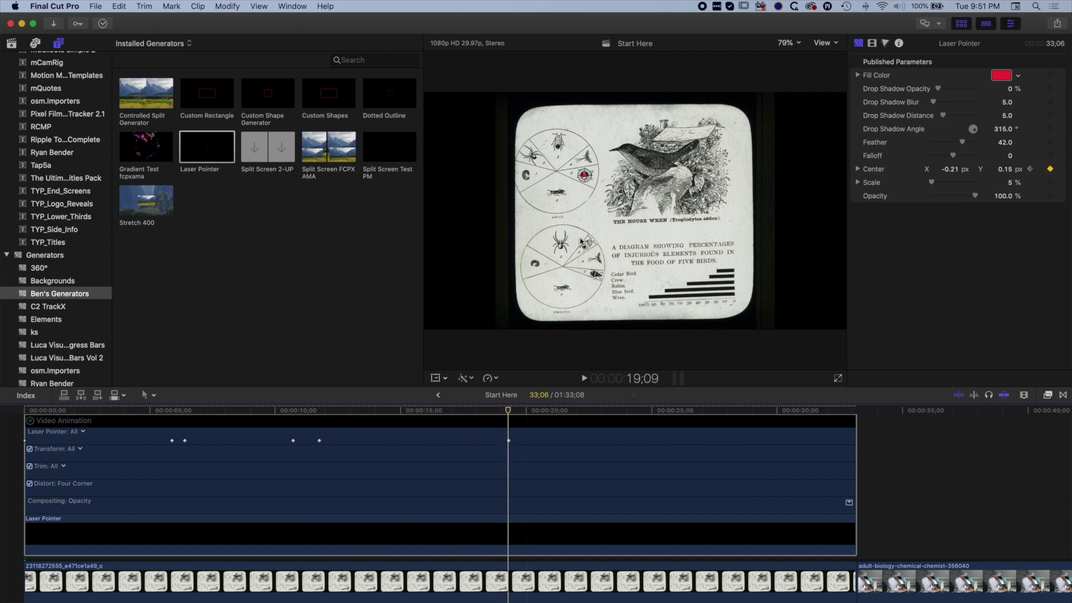
key("space")
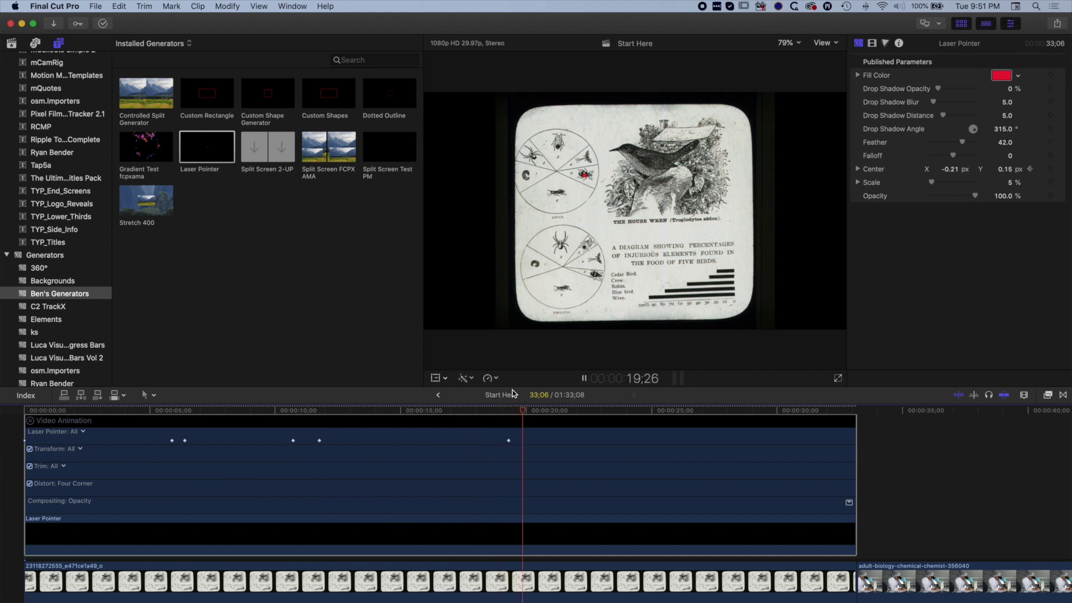
left_click_drag(589, 174, 555, 194)
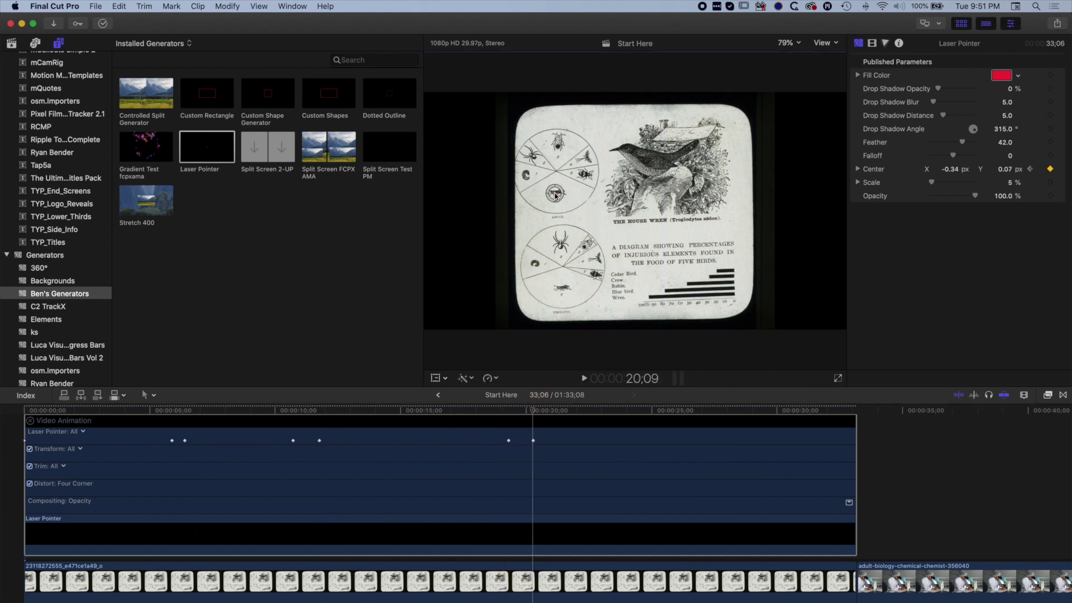
Keyframe the pointer's Center at 25;21 (about X -0.33, Y 0.08 px), and at 26;09 move it to the upper circle's left insect, about X -0.46, Y 0.15 px
key("space")
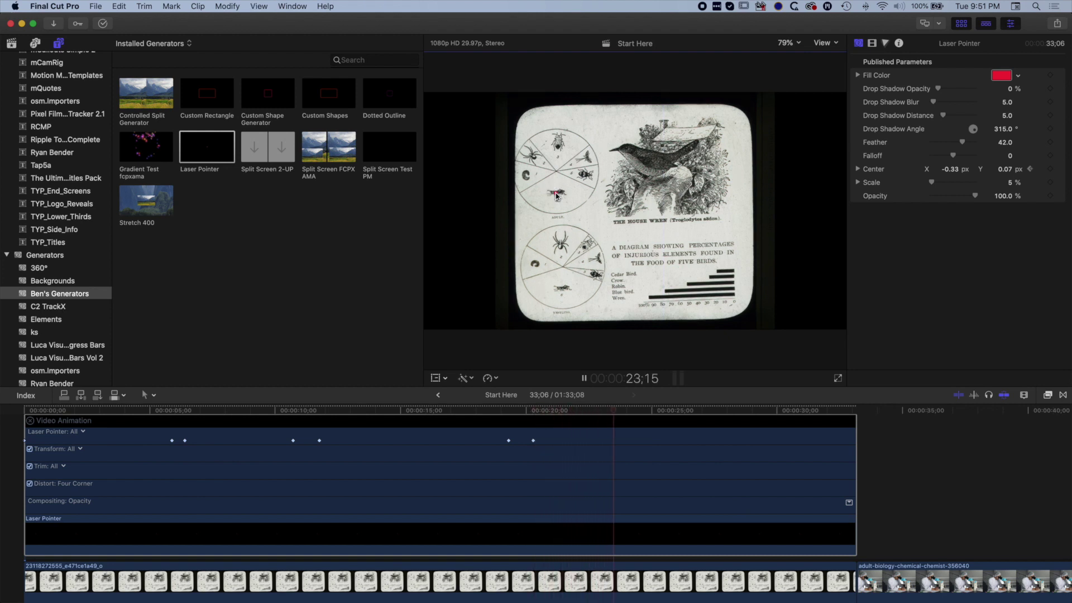
key("space")
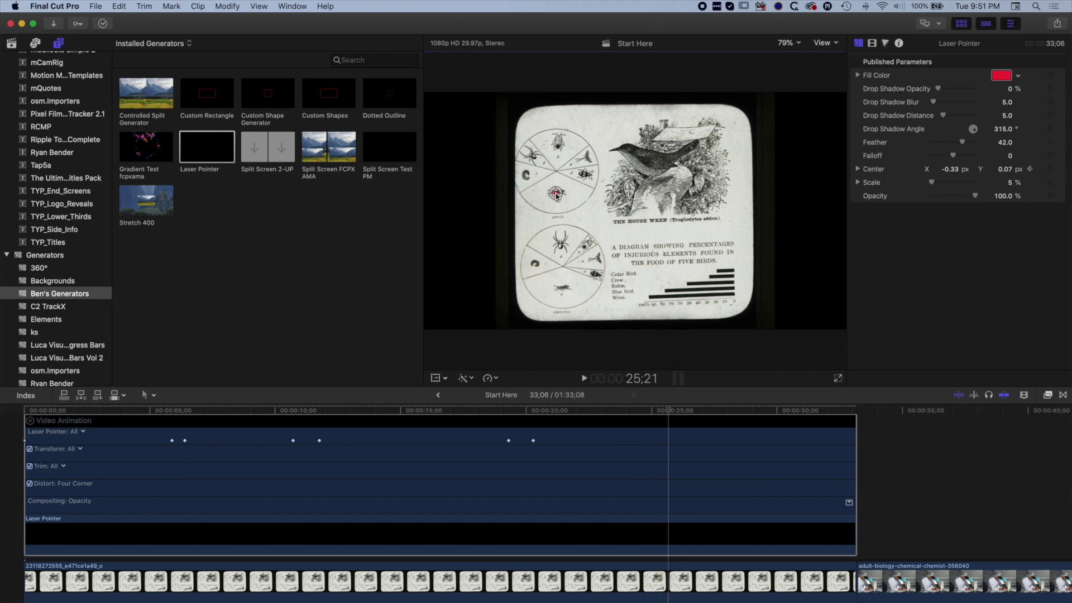
key("space")
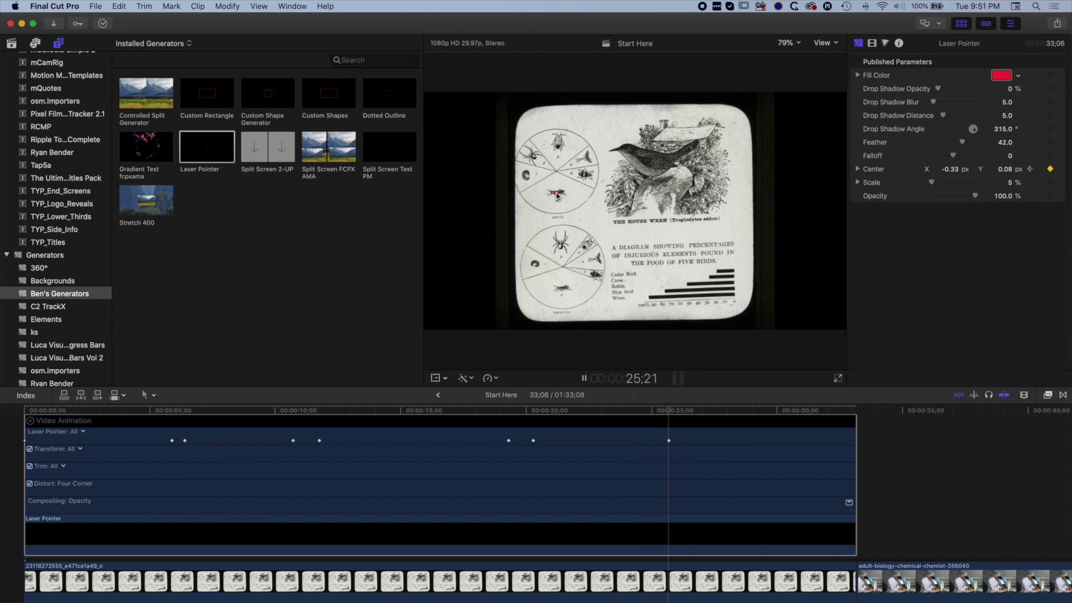
key("space")
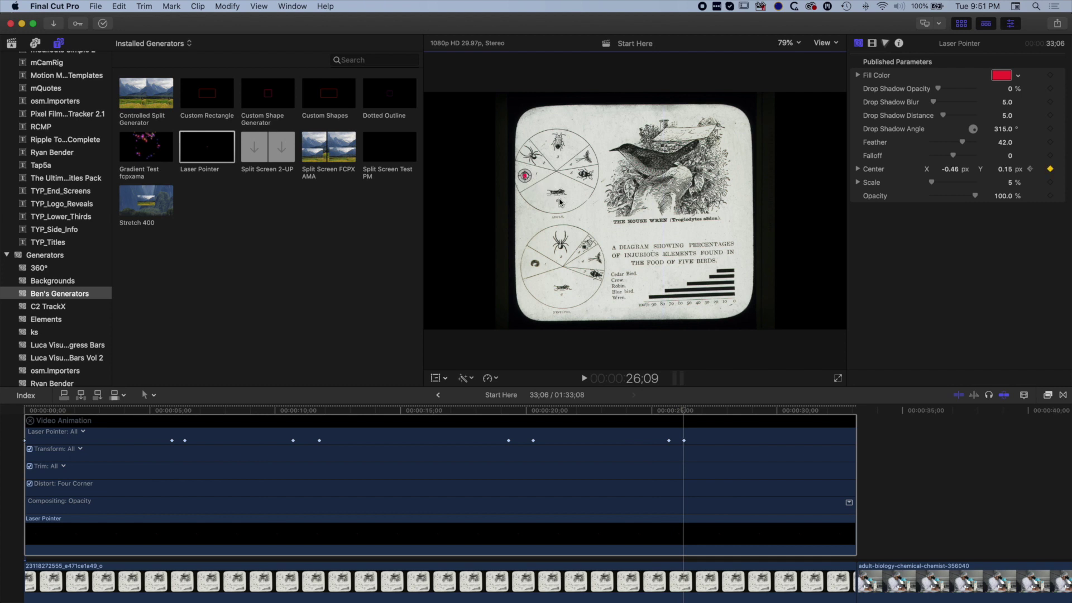
left_click(1050, 169)
Play the slide from near the beginning to review the full laser pointer animation
left_click_drag(685, 413, 78, 415)
key("space")
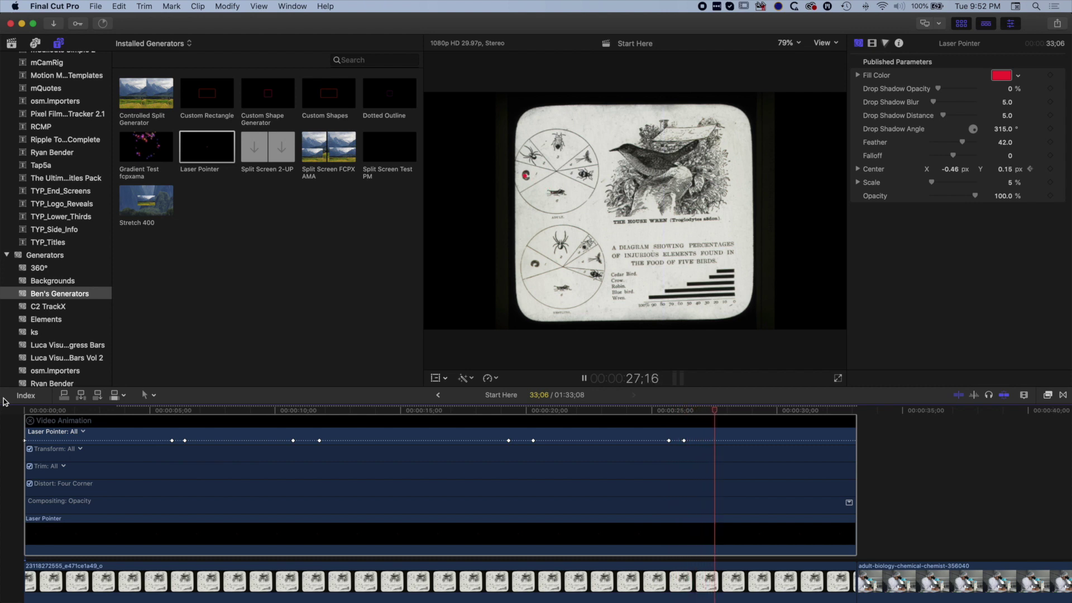
key("space")
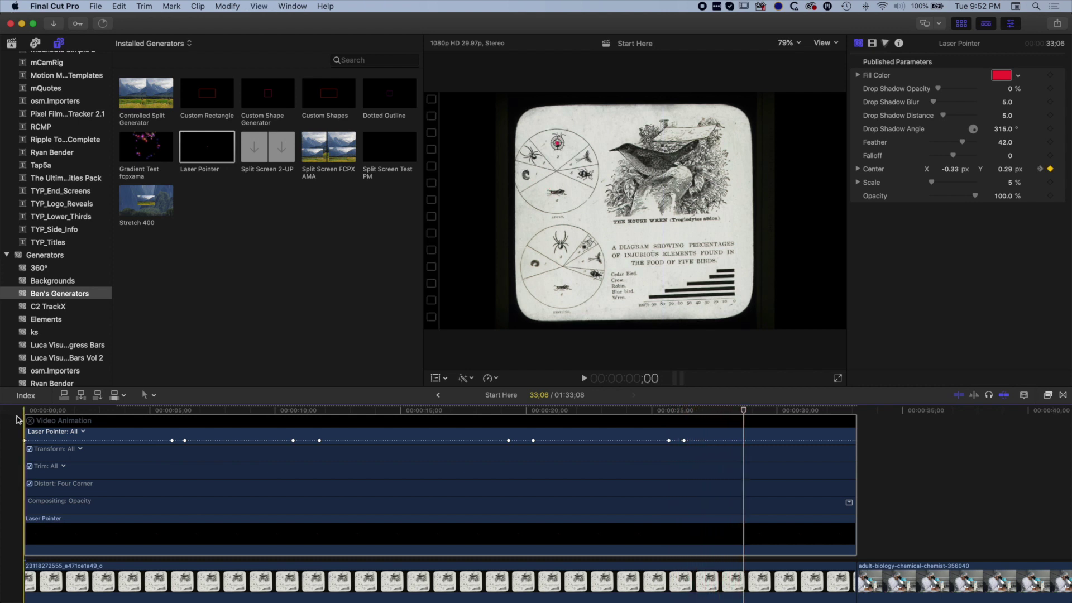
Hide the Laser Pointer's video animation, step back through the Center keyframes to 25;21, and show the animation again
left_click(30, 422)
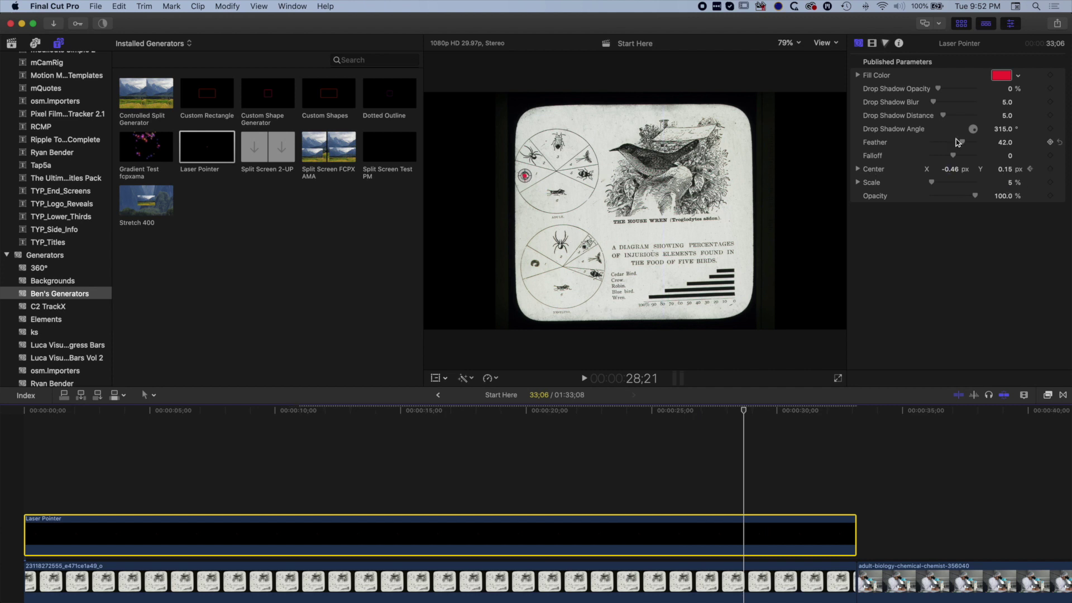
left_click(1031, 170)
left_click(1031, 169)
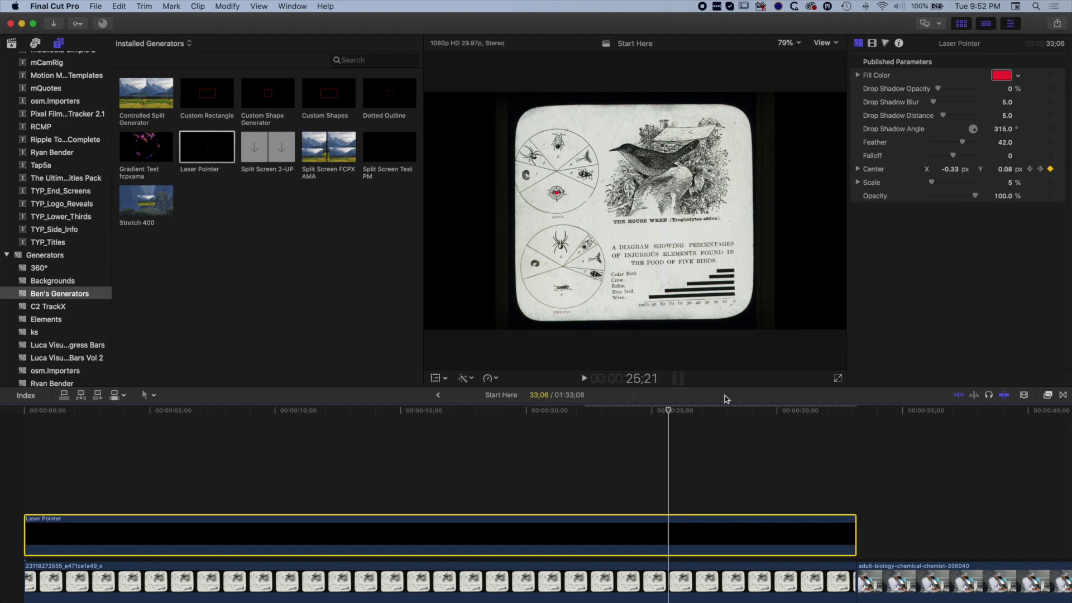
right_click(635, 542)
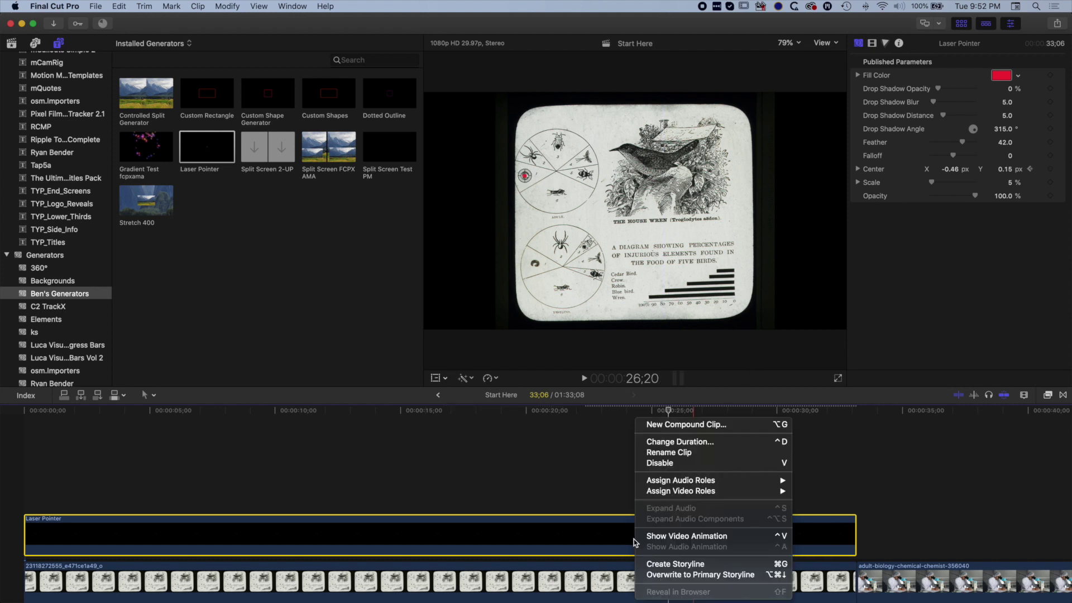
left_click(677, 540)
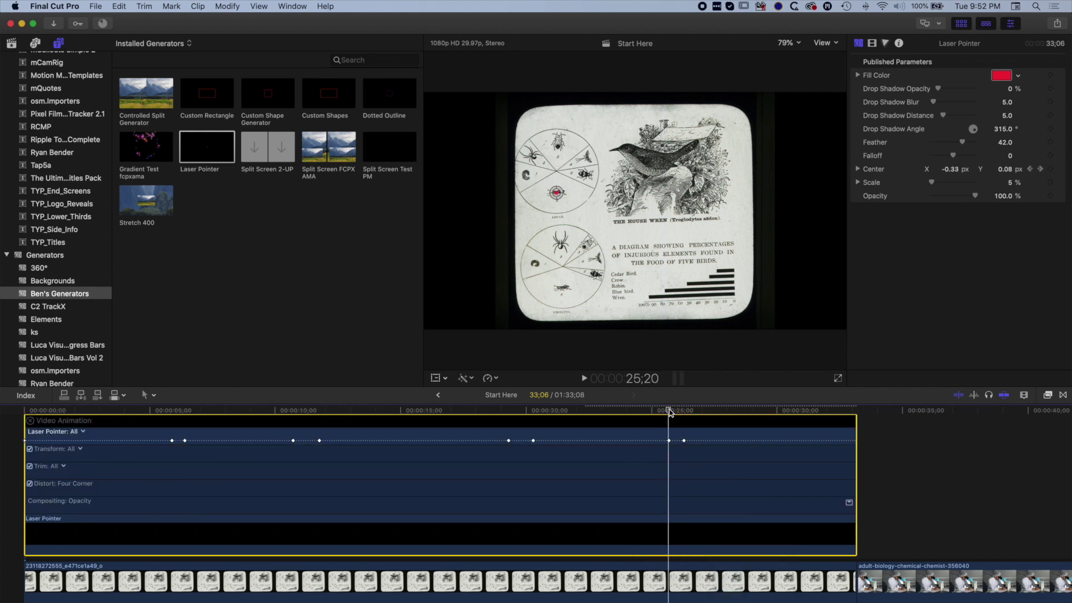
Add an extra Center keyframe at 25;08 with the laser pointer moved below the upper circle's bottom insect, and review the motion up to 26;00
left_click(659, 410)
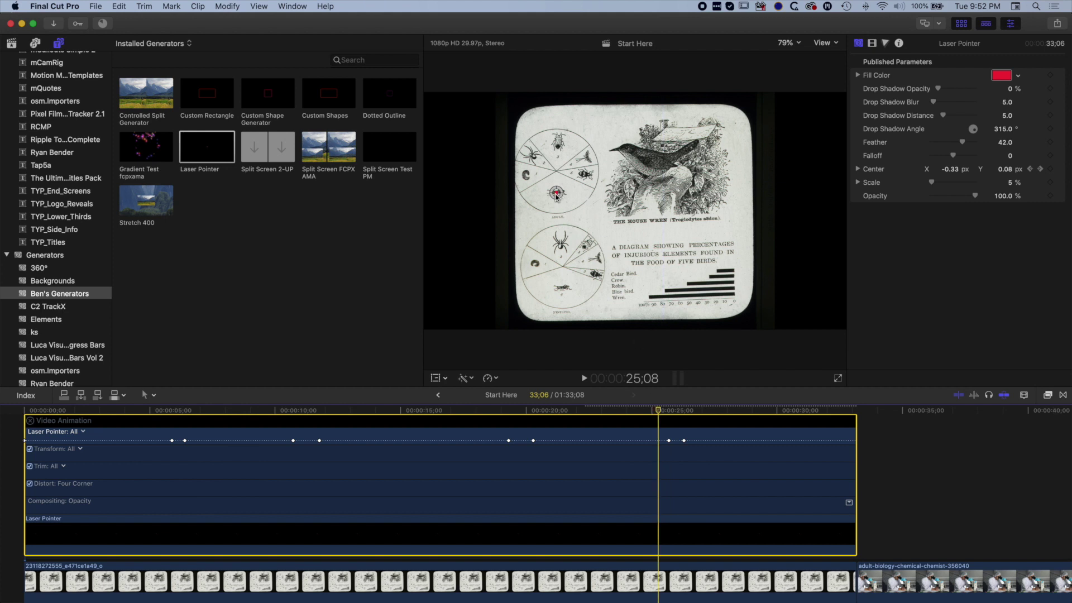
left_click(484, 423)
key("space")
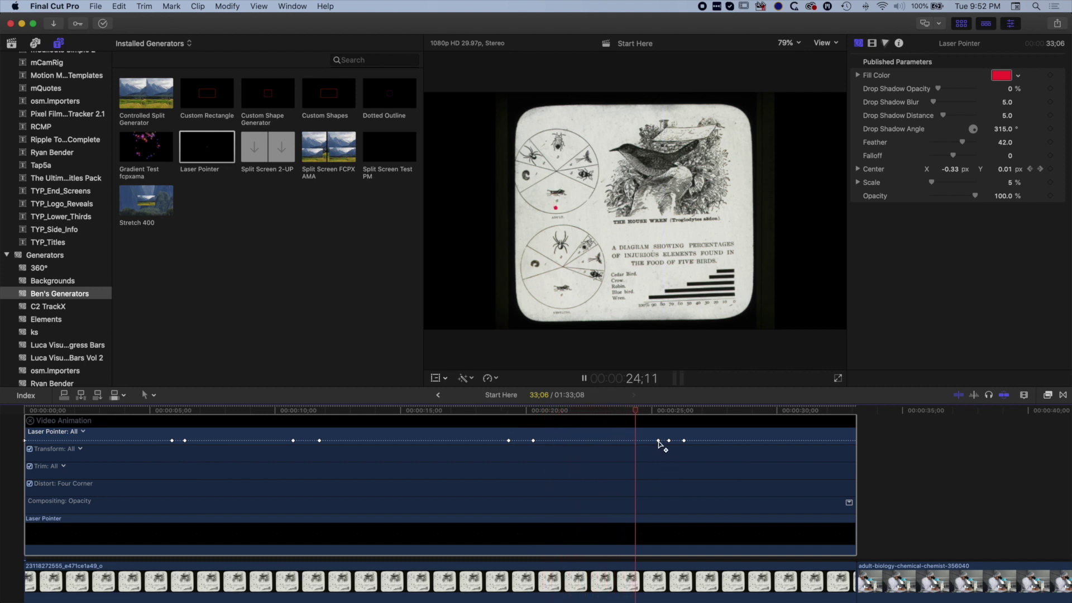
left_click(676, 410)
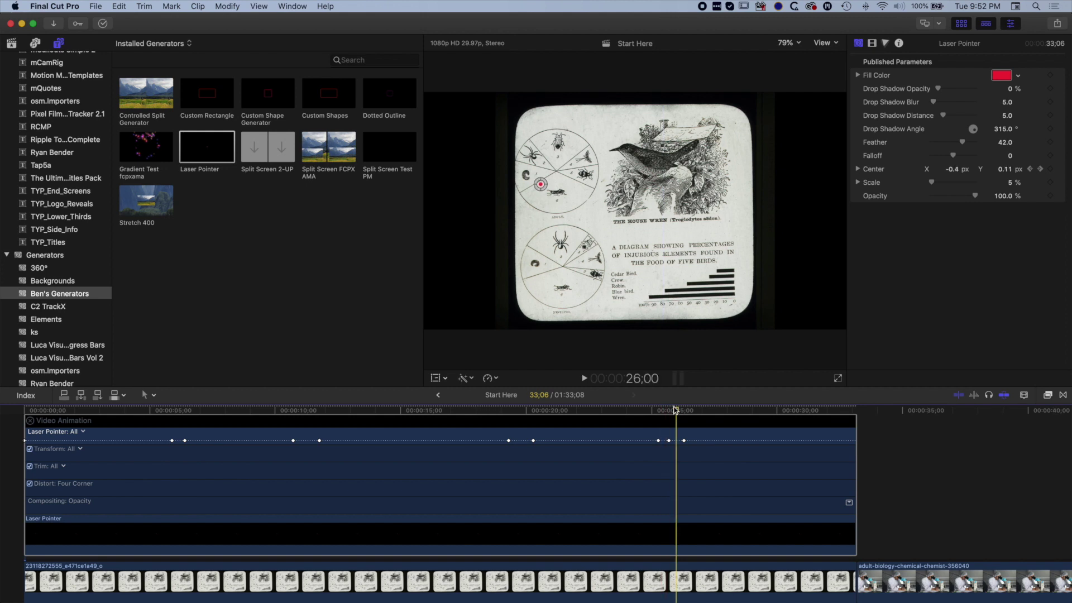
Delete the extra Center keyframe at 25;08 and replay the laser pointer's motion up to 26;04
right_click(660, 442)
left_click(680, 447)
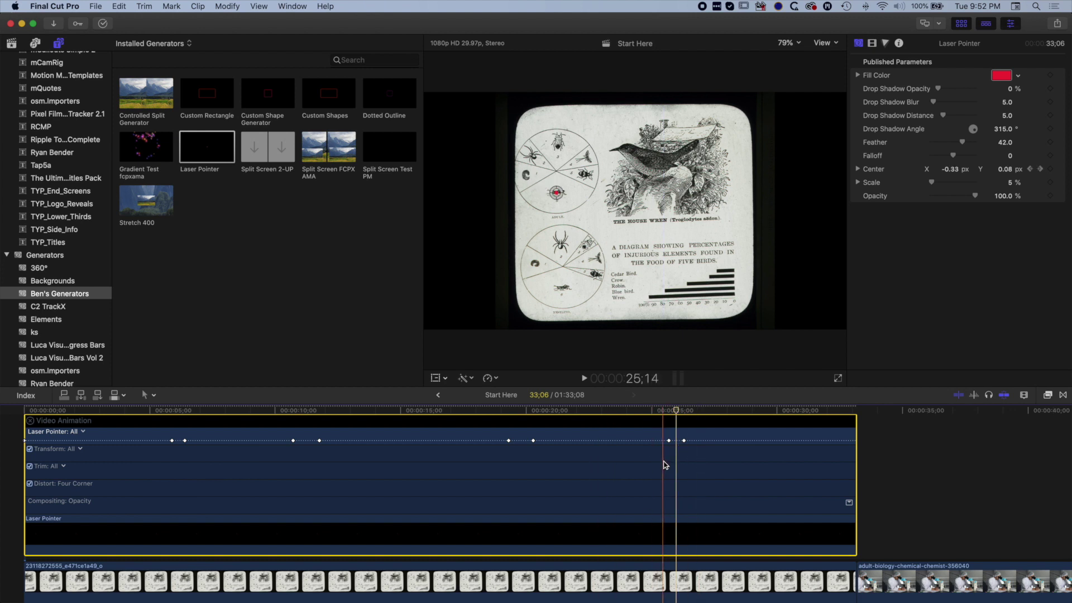
scroll(667, 446, "down", 1)
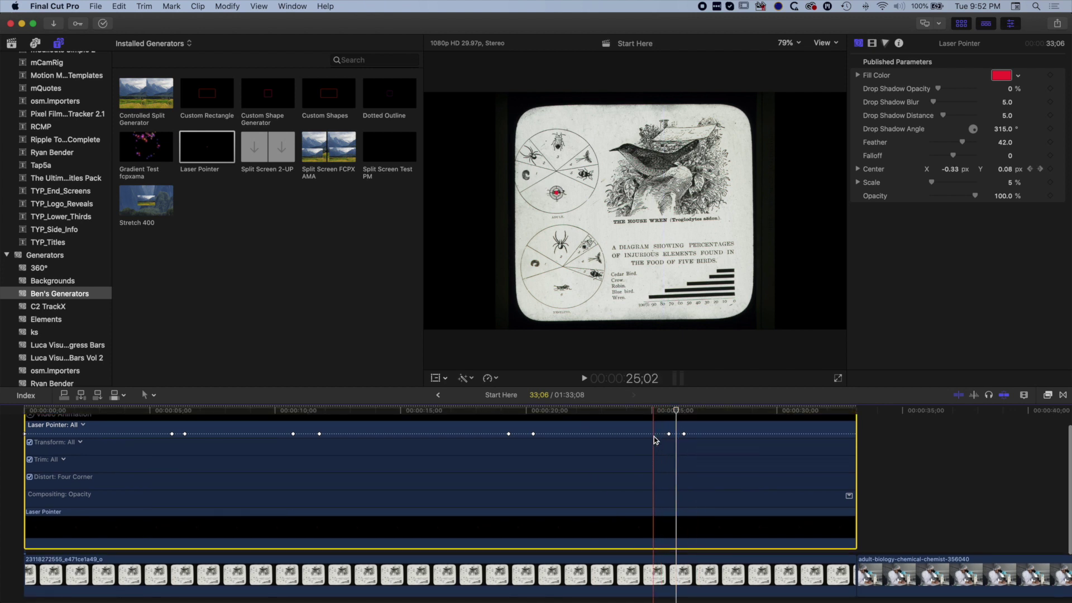
left_click(670, 411)
key("space")
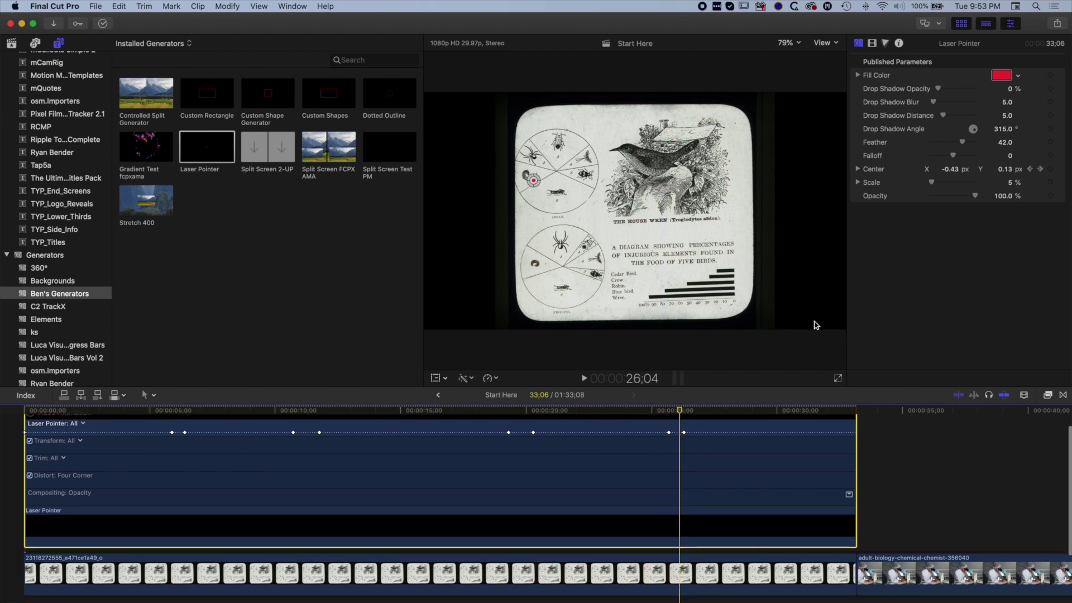
Step back through the laser pointer's Center keyframes from 26;04, past 25;21 and 19;09, to the first one after the ten-second mark
left_click(1031, 169)
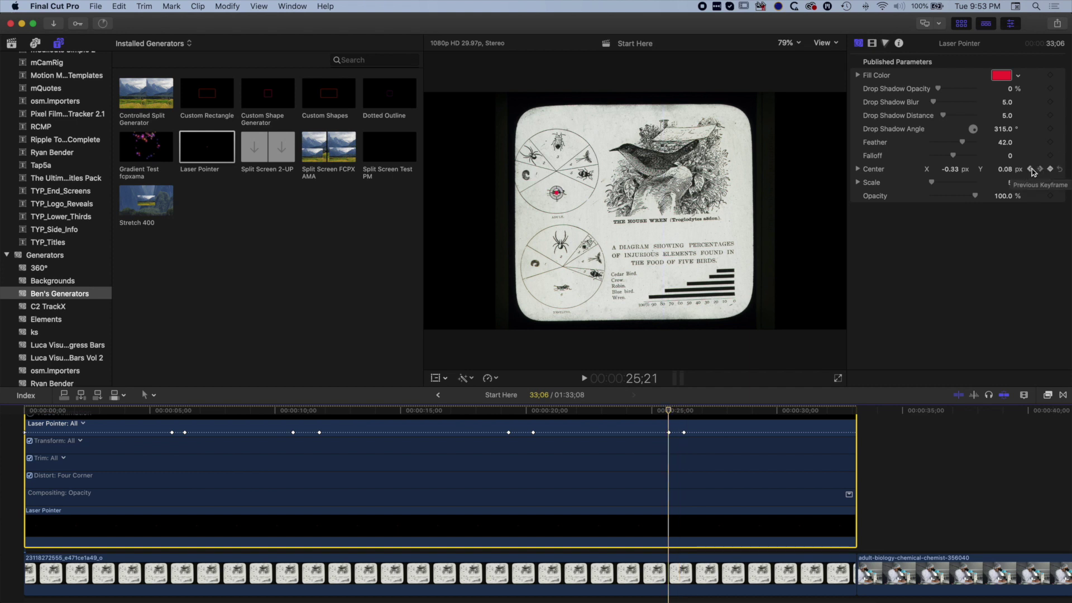
left_click(1031, 169)
left_click(1031, 169)
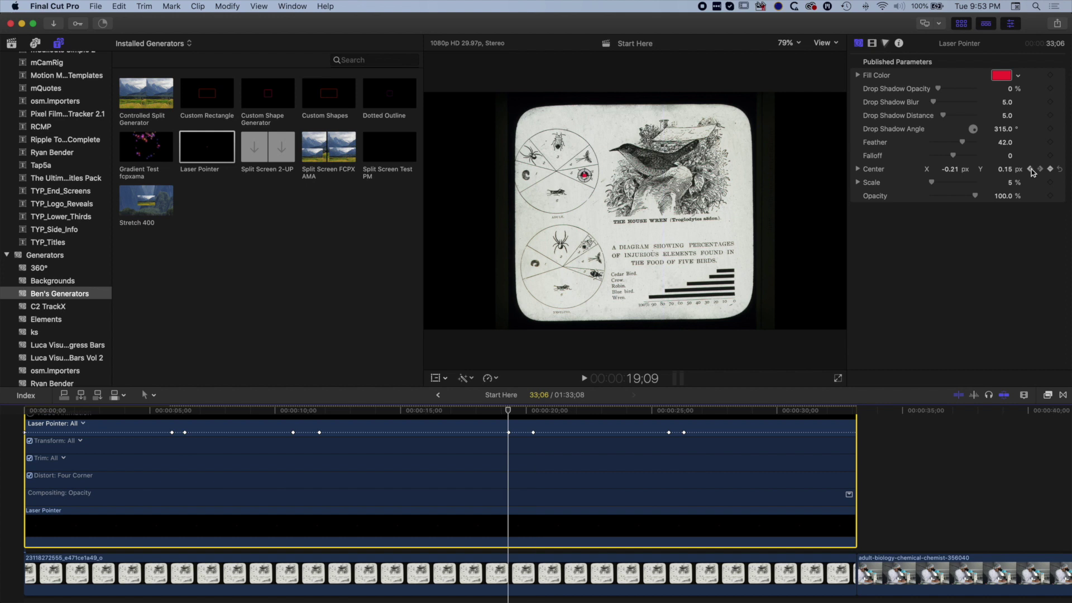
left_click(1031, 169)
left_click(1031, 169)
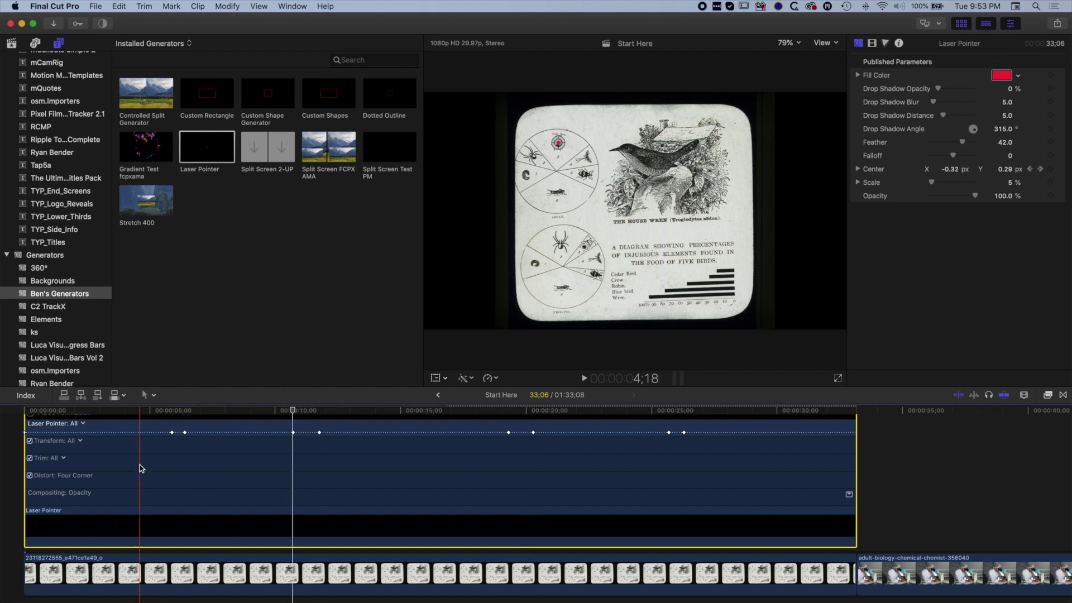
Hide the Laser Pointer's video animation, zoom the timeline out, and move the playhead to the start of the chemist clip at 33;06
scroll(105, 464, "up", 2)
left_click(30, 445)
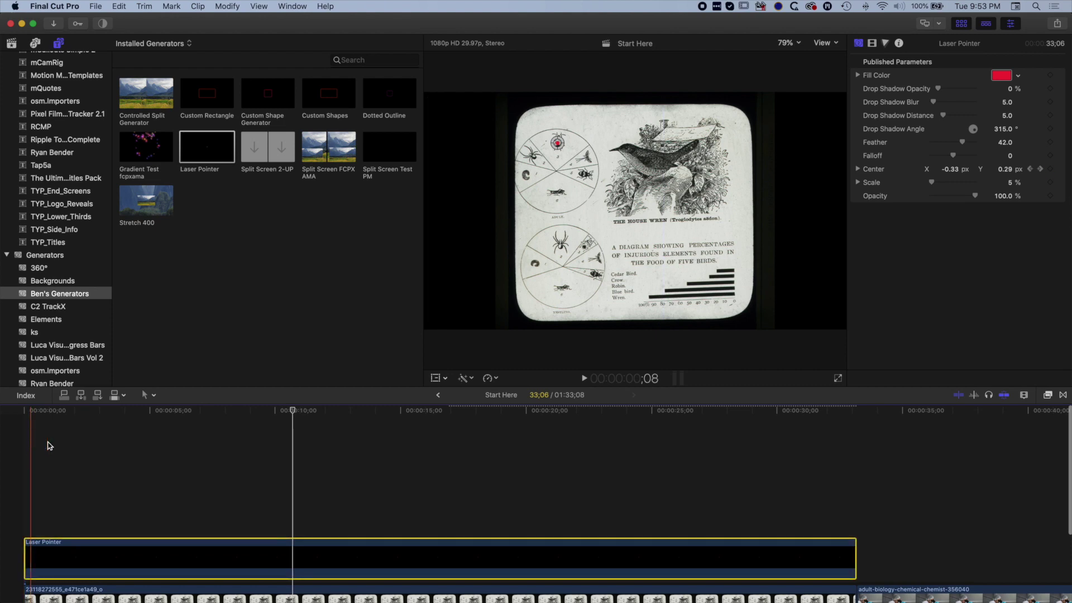
key("super+minus")
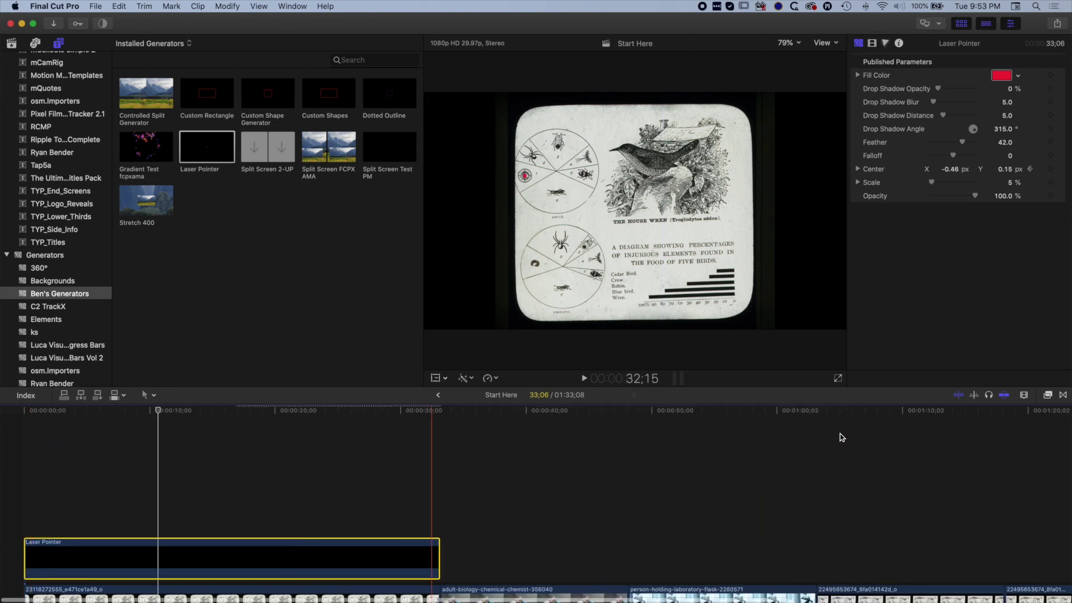
left_click(441, 412)
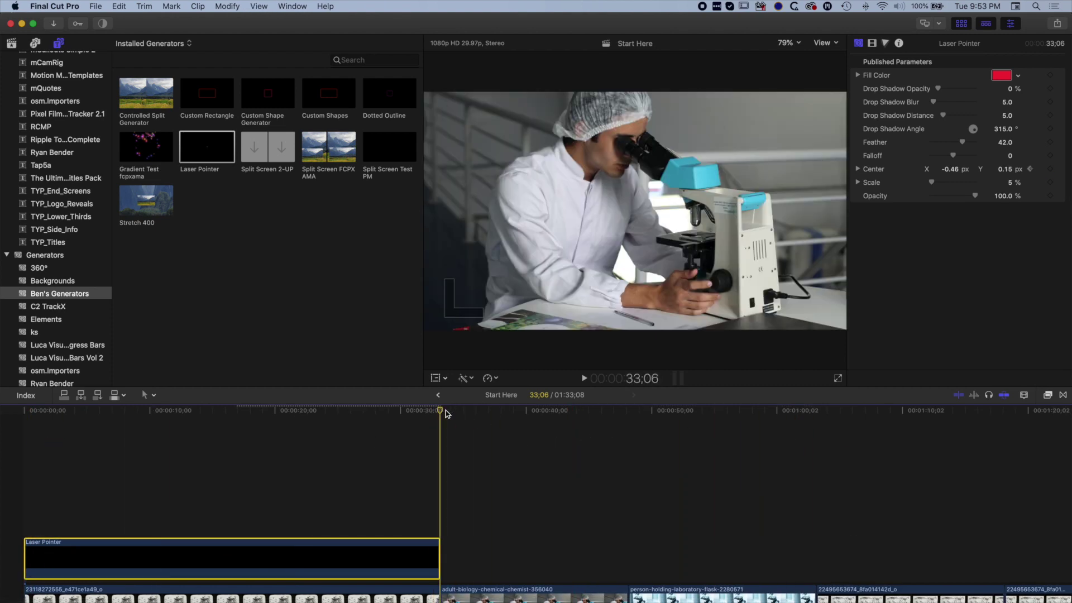
left_click(826, 7)
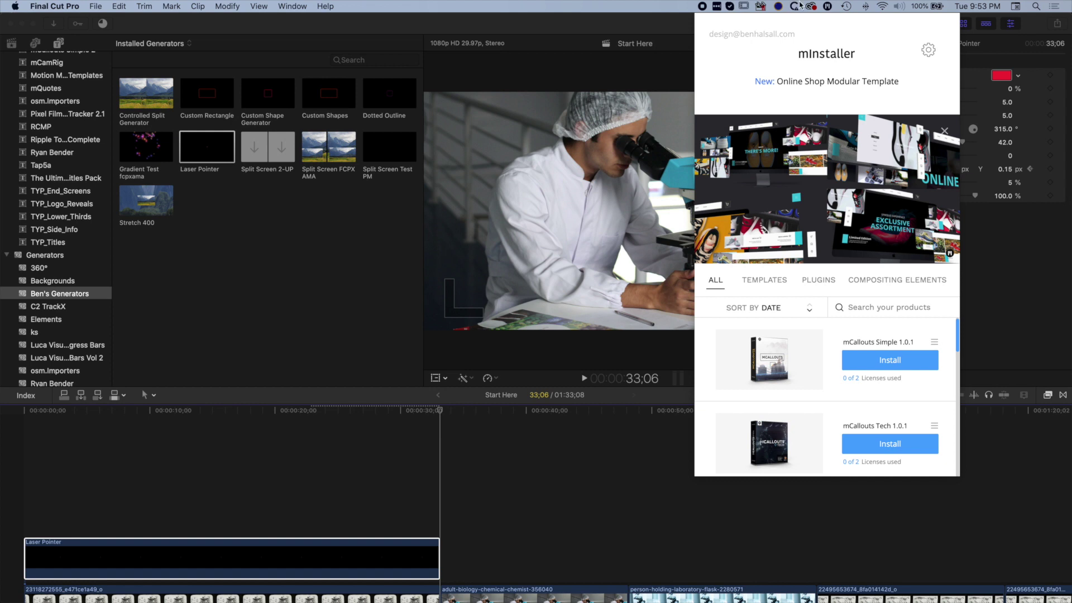
left_click(829, 6)
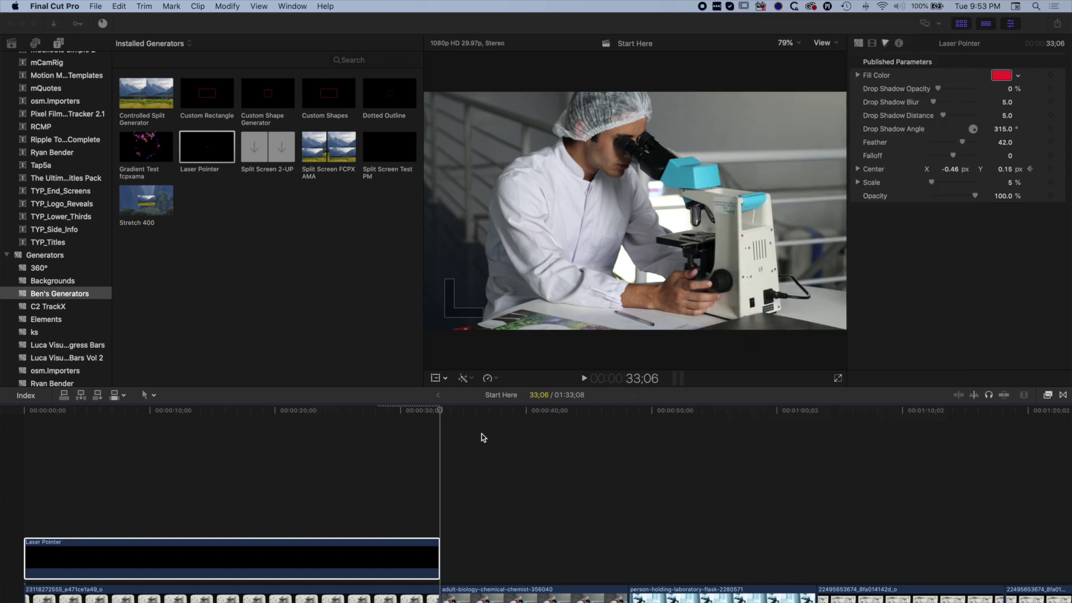
Extend the chemist clip to about twice its length and place a Laser Pointer generator lasting 31;21 above it
scroll(483, 435, "down", 5)
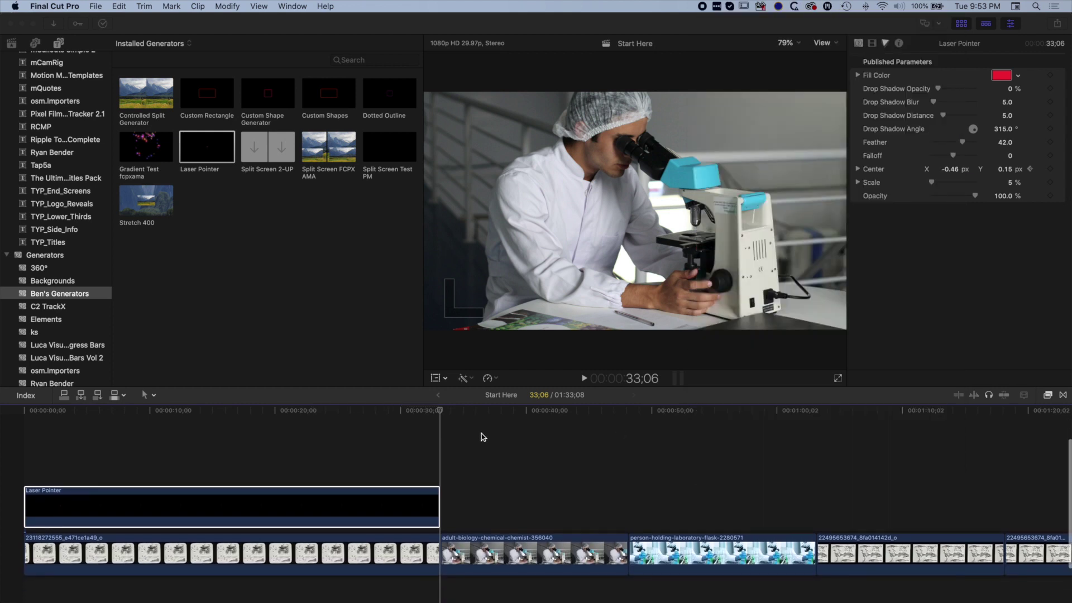
left_click_drag(627, 544, 809, 528)
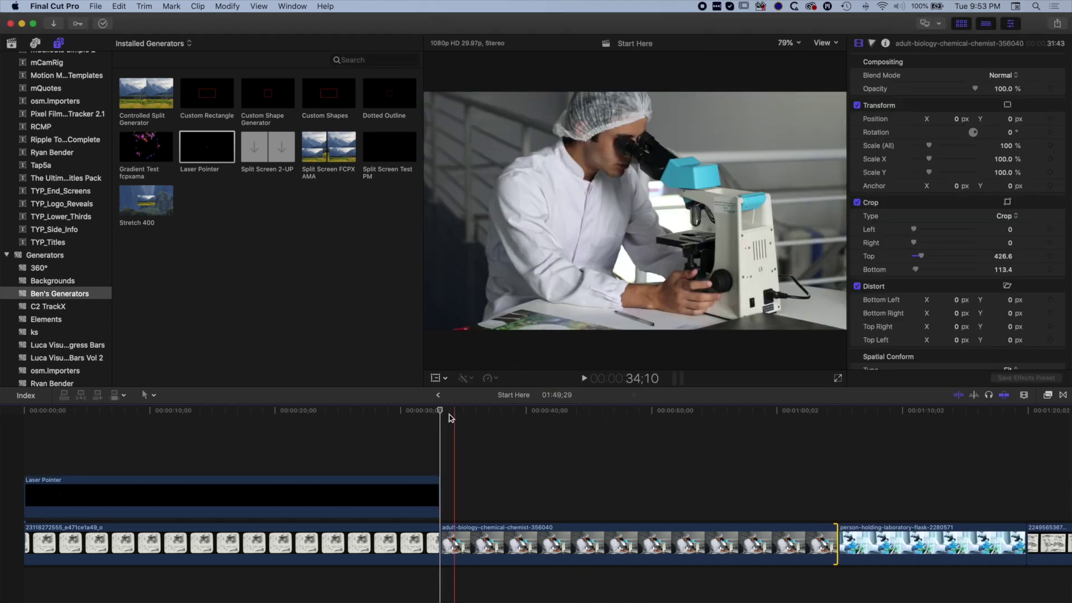
left_click_drag(210, 144, 835, 492)
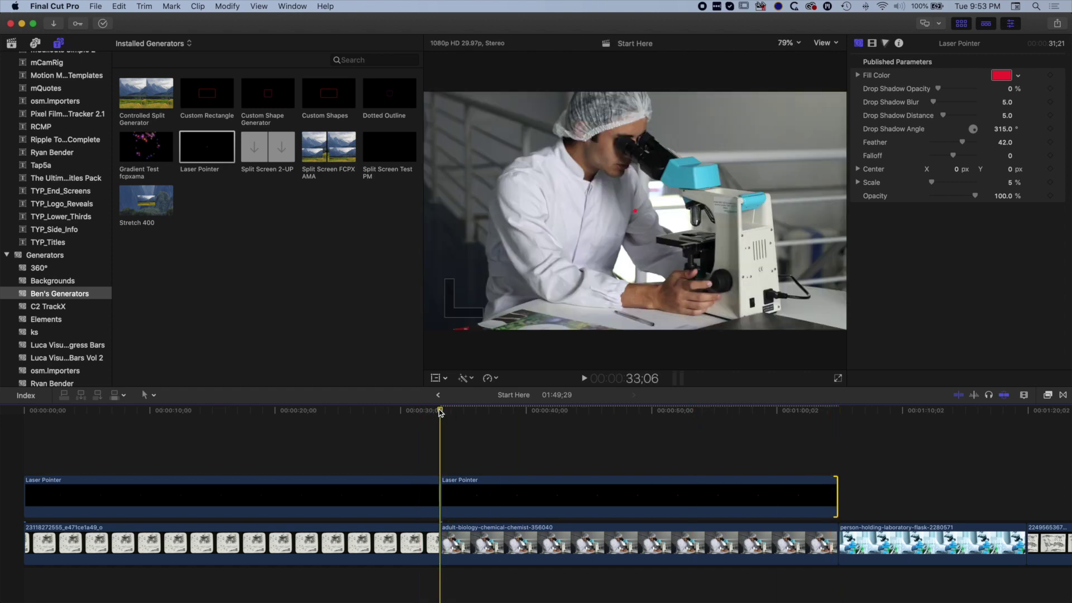
Keyframe the new pointer's Center on the eyepiece (X 0.08, Y 0.2 px) at 33;06 and 40;04, and on the microscope stage (0.26, -0.1) at 41;17
left_click(469, 492)
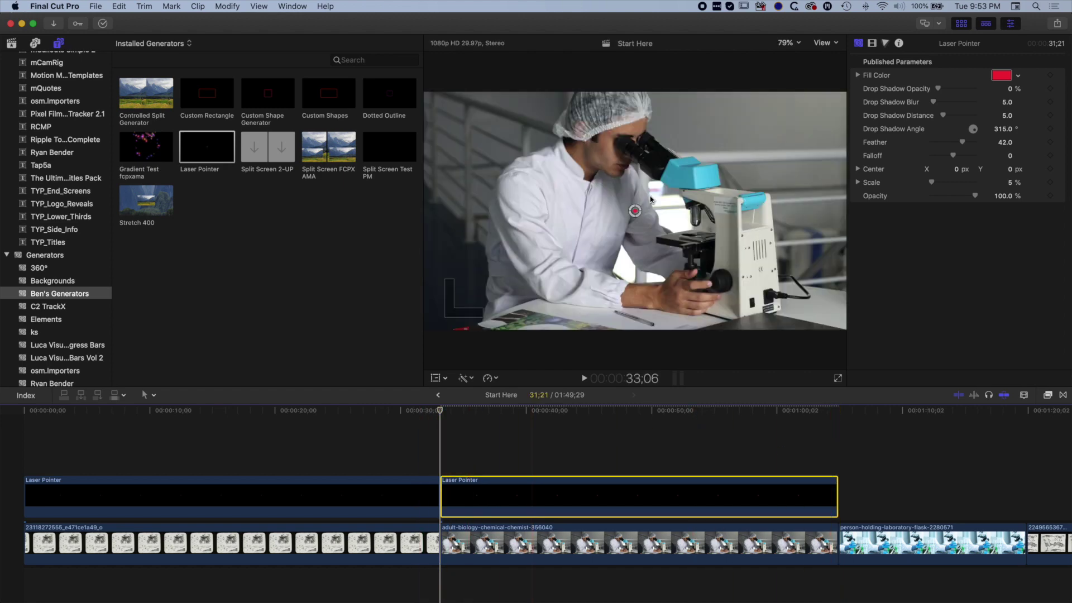
left_click_drag(635, 211, 652, 167)
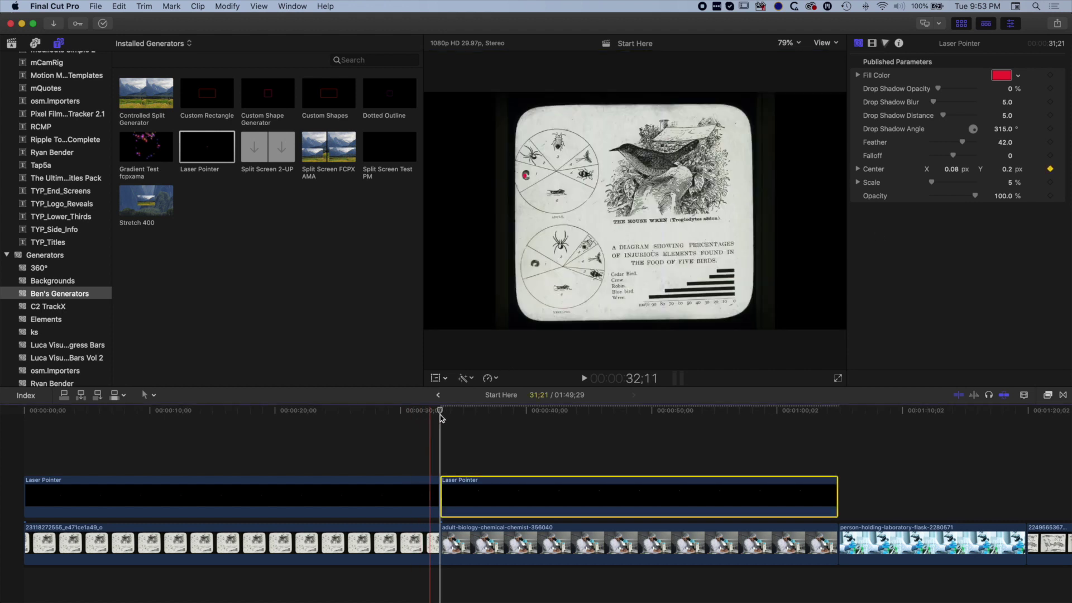
key("space")
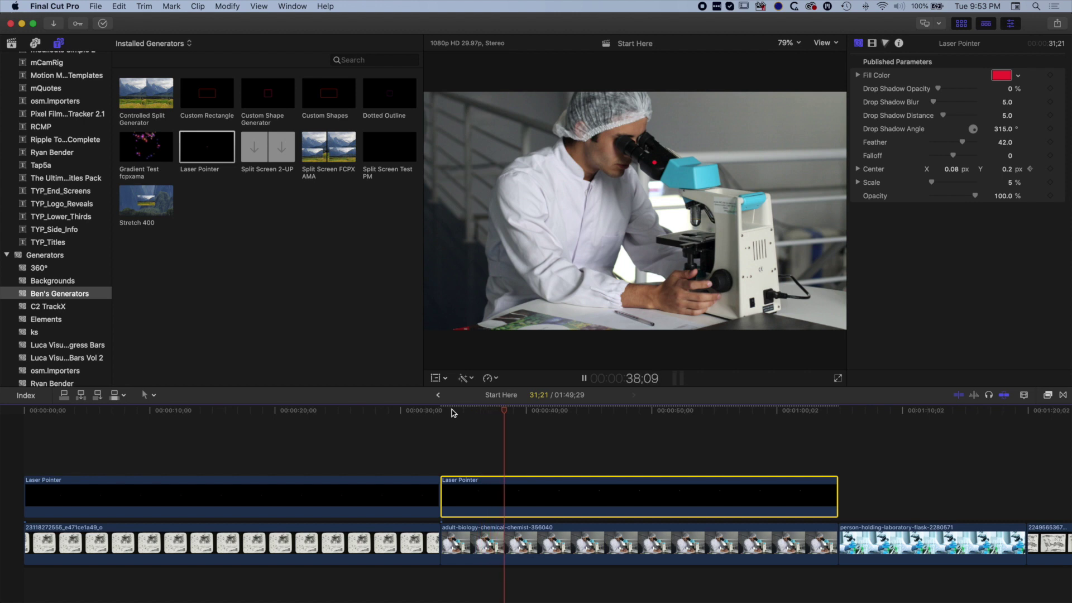
key("space")
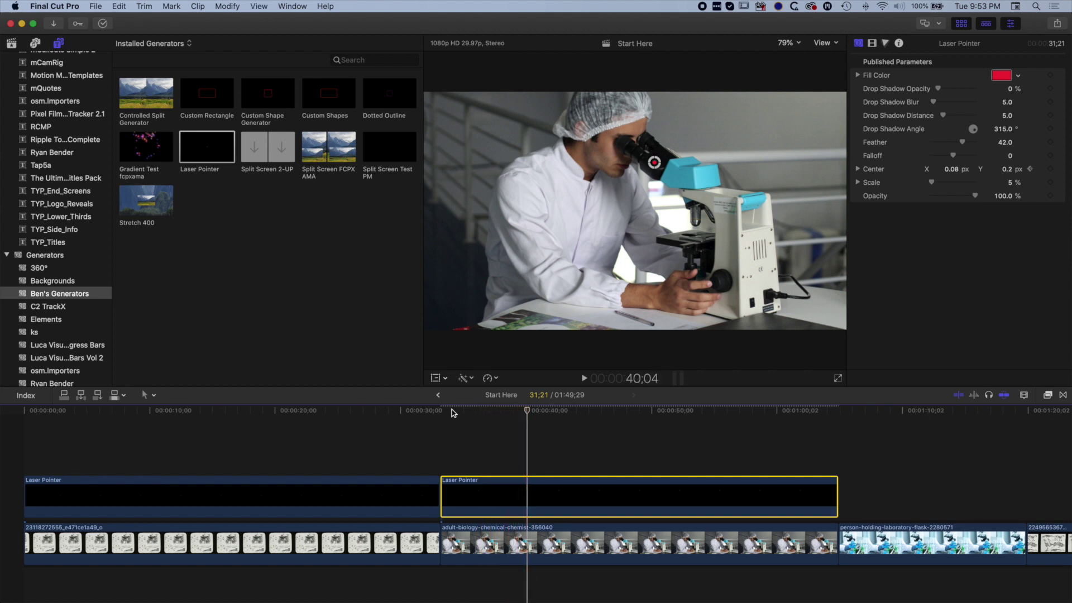
left_click(654, 164)
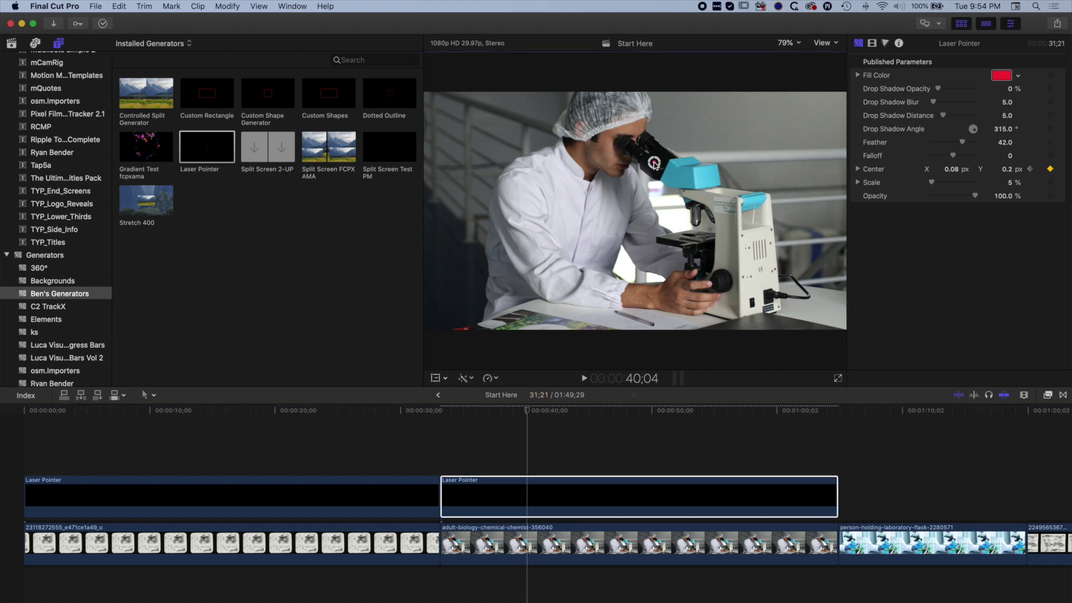
key("space")
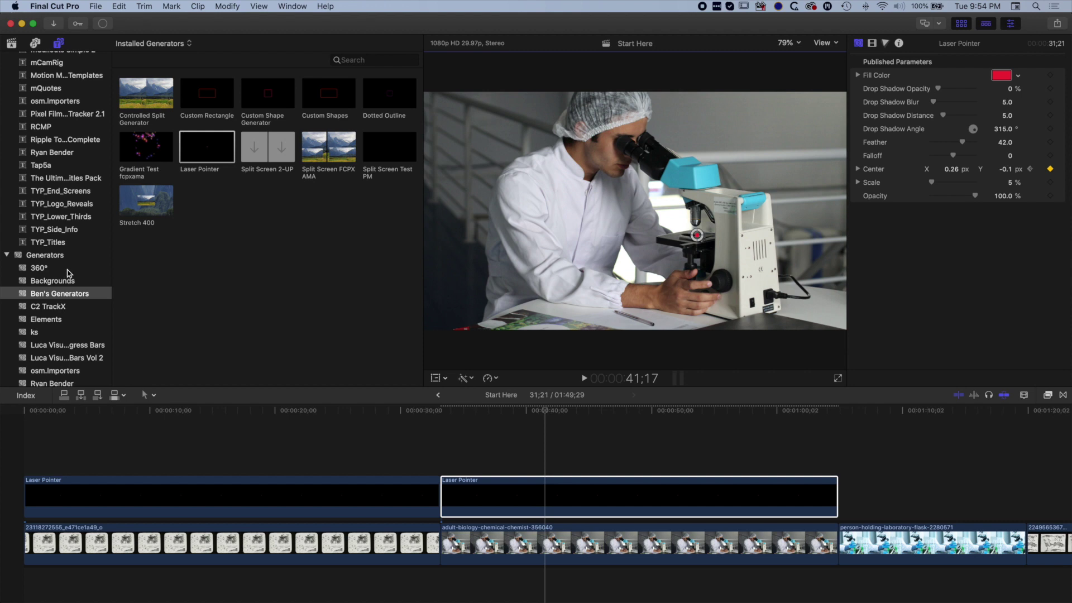
Add the mCamRig title above the second Laser Pointer at about 44;05 and play the pointer's movement
scroll(34, 155, "up", 5)
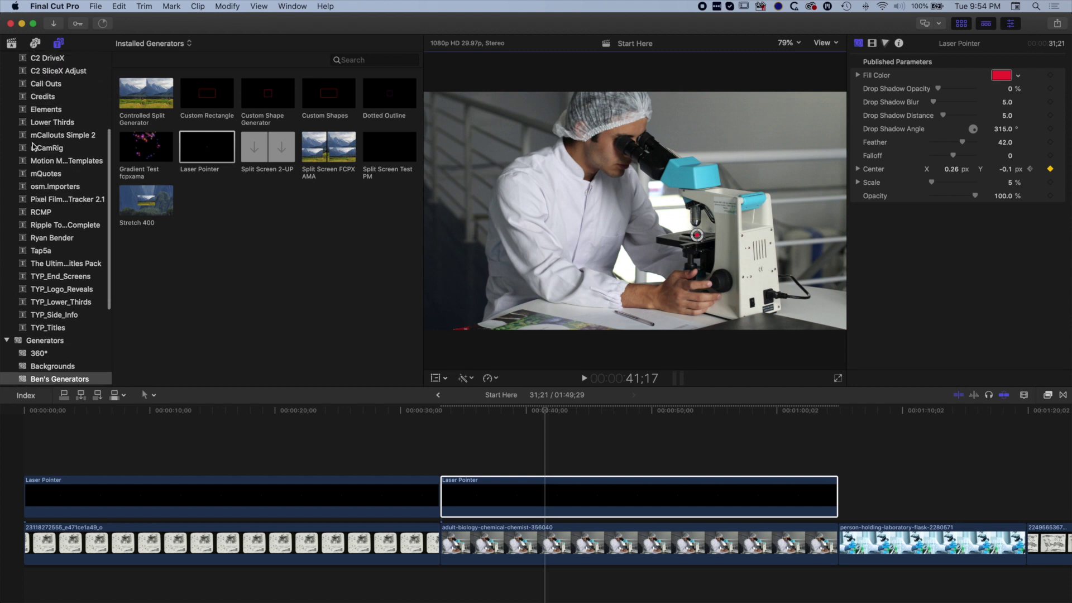
left_click(38, 150)
left_click_drag(148, 107, 584, 470)
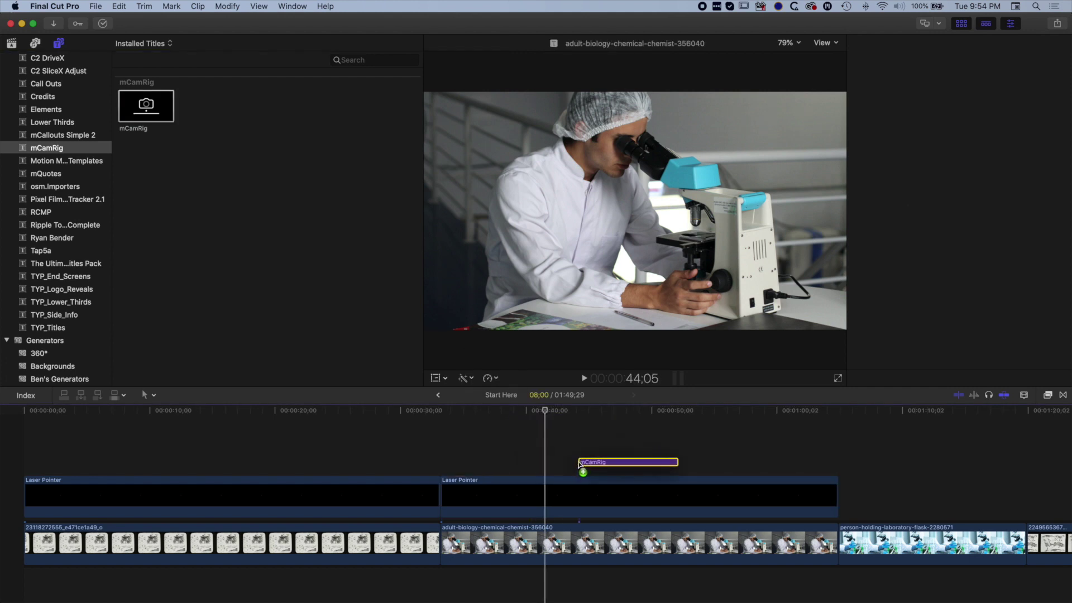
key("space")
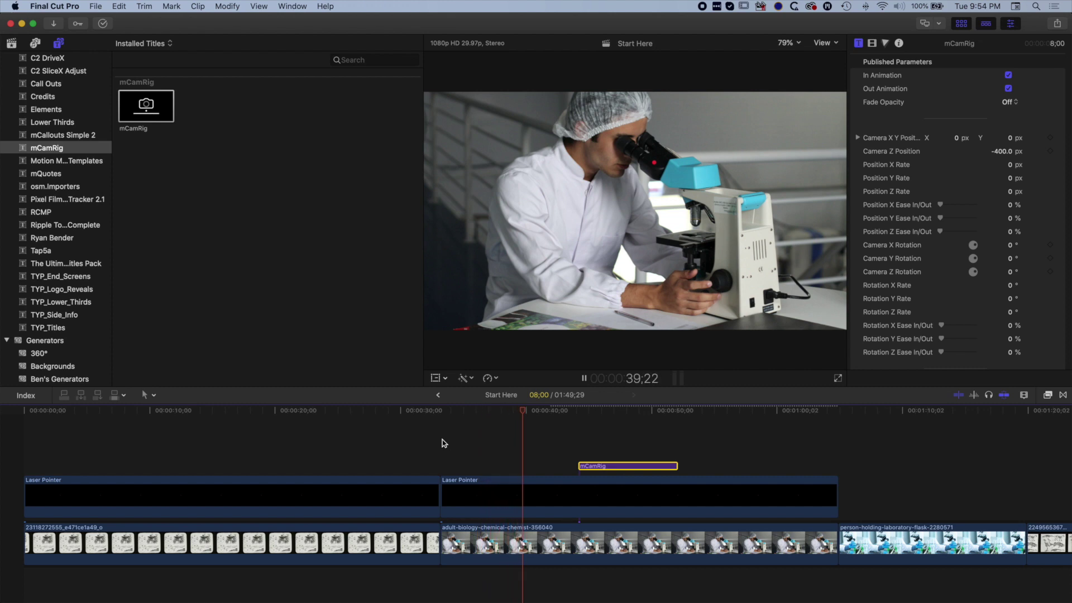
key("space")
Move the mCamRig title earlier to start at about 41;17 and play its zoom-in up to 43;08
left_click_drag(639, 467, 605, 467)
left_click_drag(549, 406, 510, 413)
key("space")
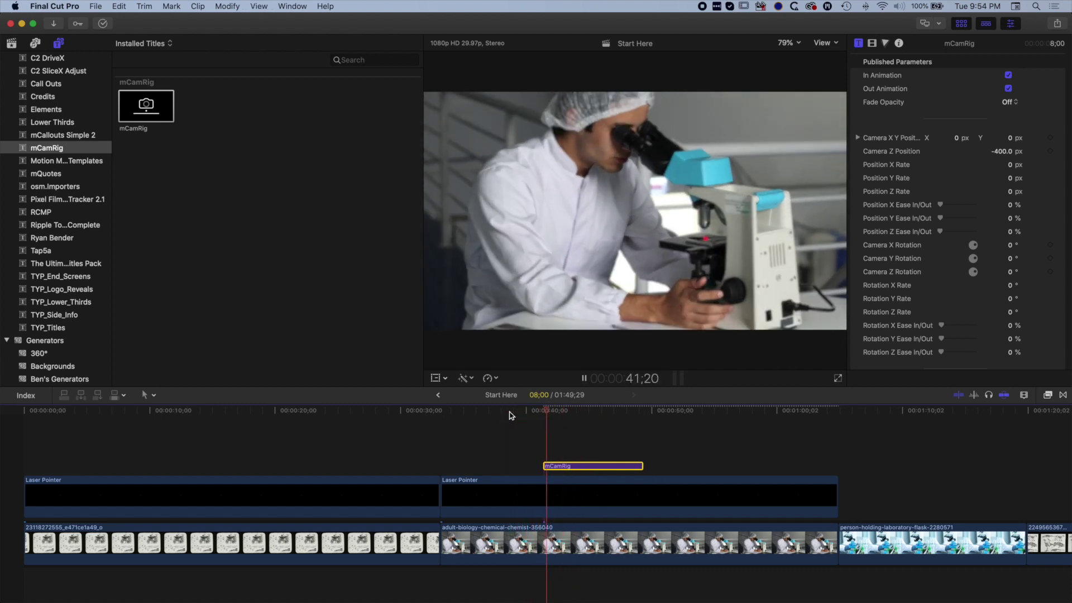
key("space")
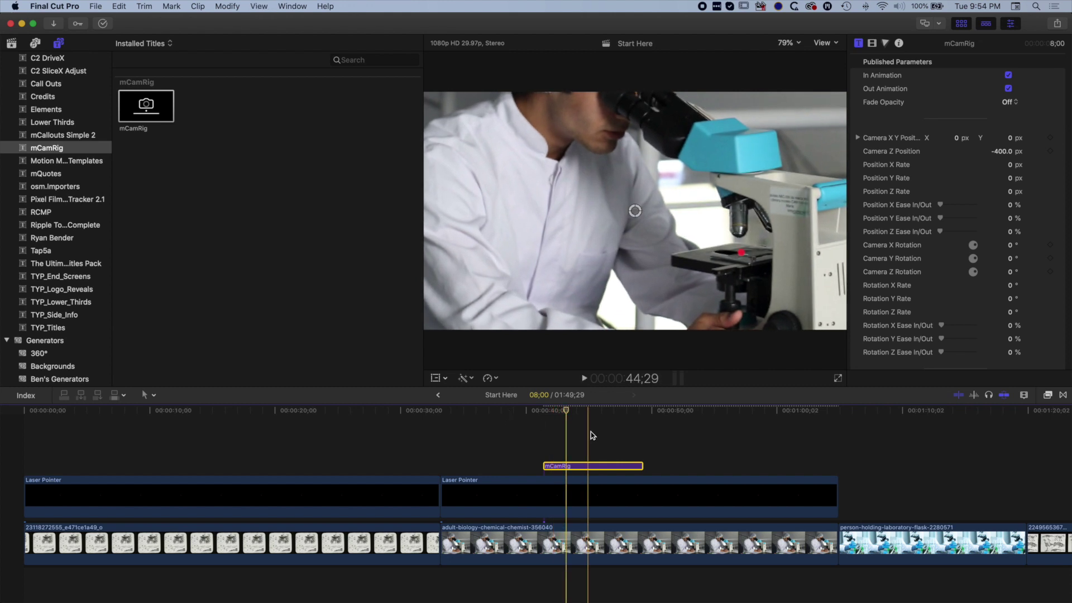
Set the mCamRig camera's XY position to about X 0.16, Y -0.06 px, review it, and extend the title to 15;16
scroll(580, 426, "down", 1)
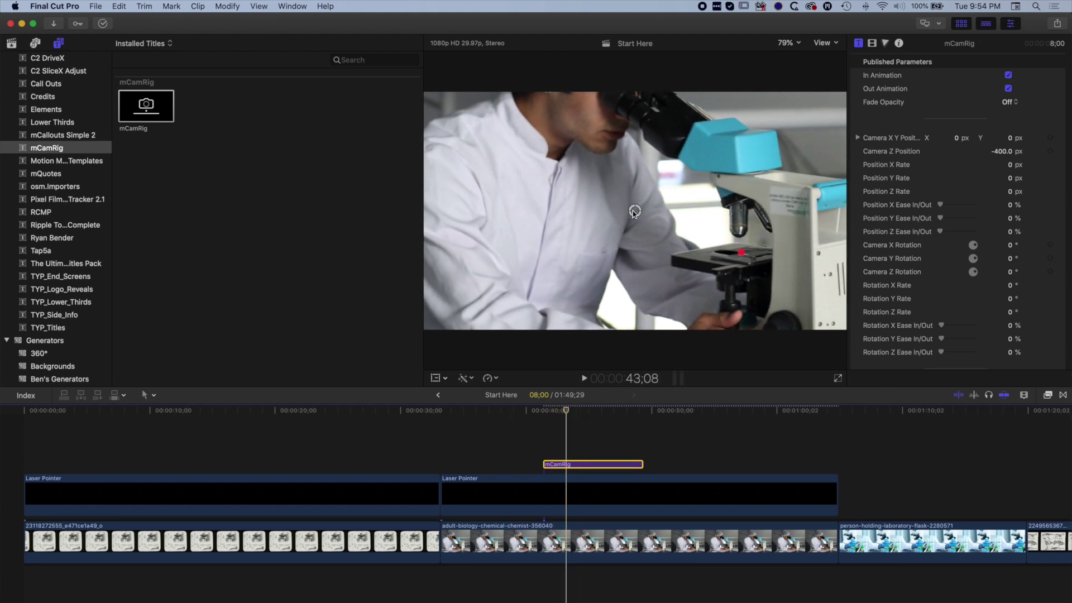
left_click_drag(637, 212, 674, 226)
left_click(554, 464)
key("space")
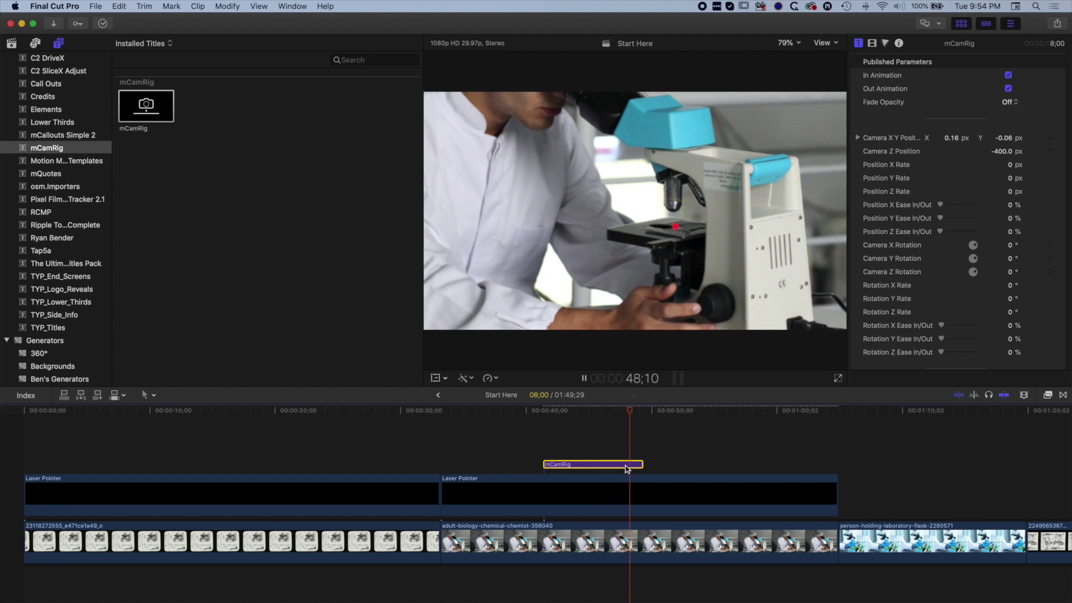
left_click_drag(643, 464, 736, 465)
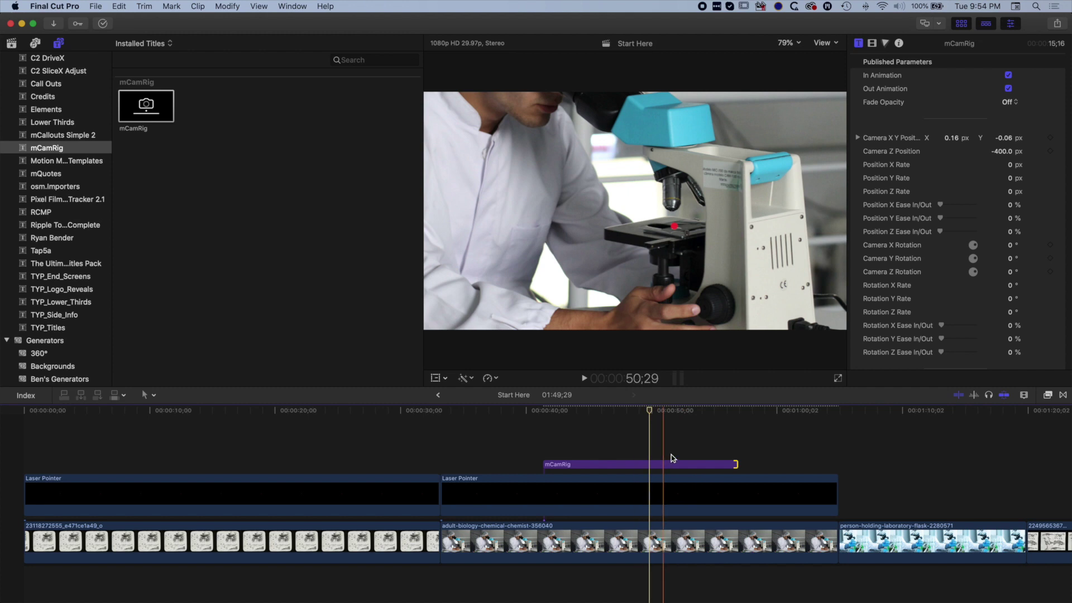
Compare the end of the mCamRig title with its Out Animation turned off and back on
left_click(707, 464)
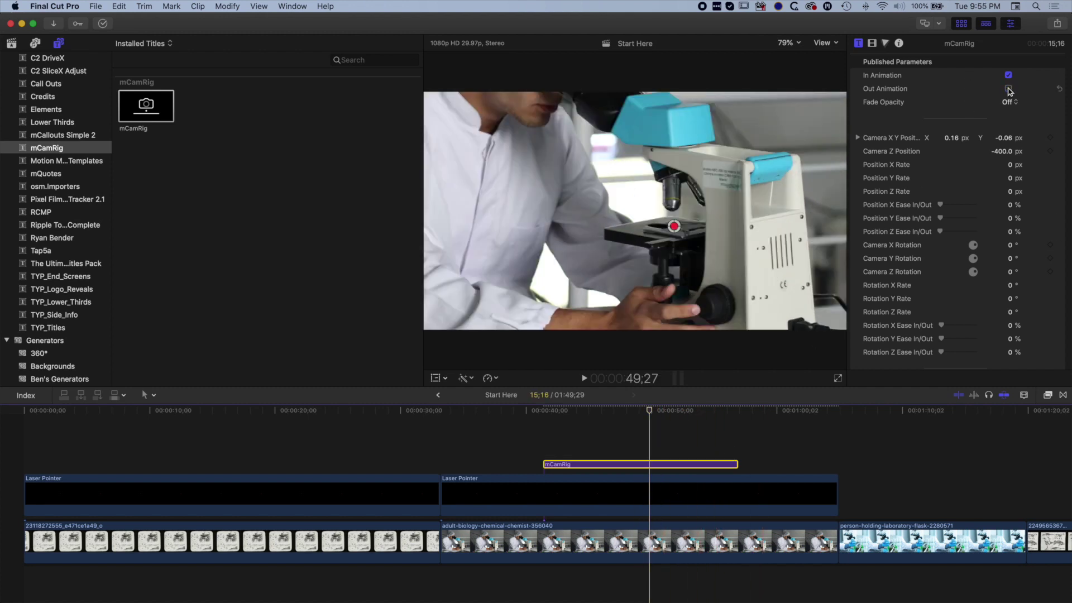
key("space")
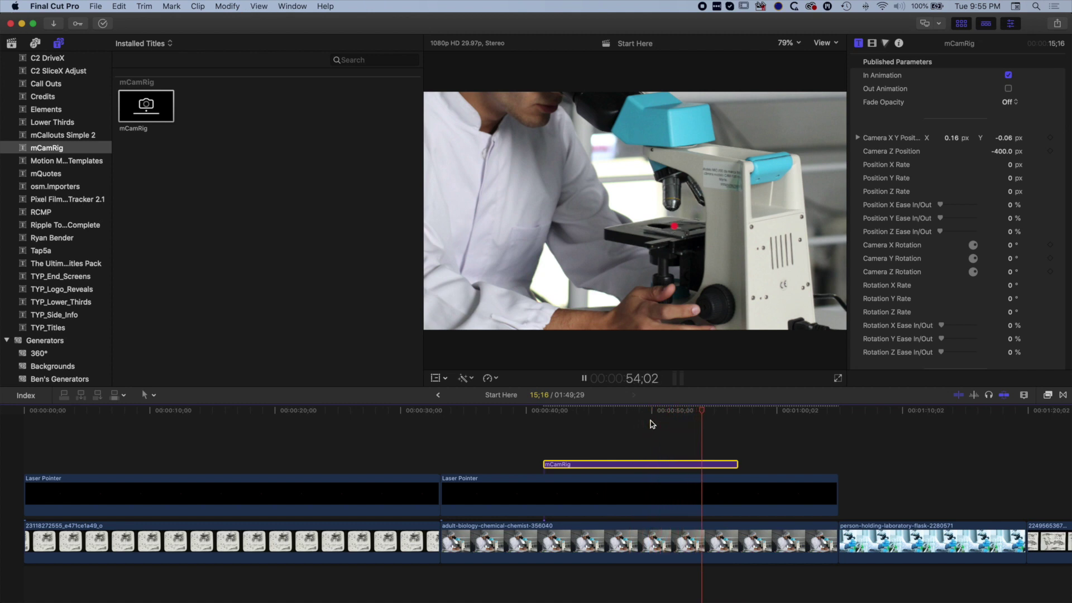
key("space")
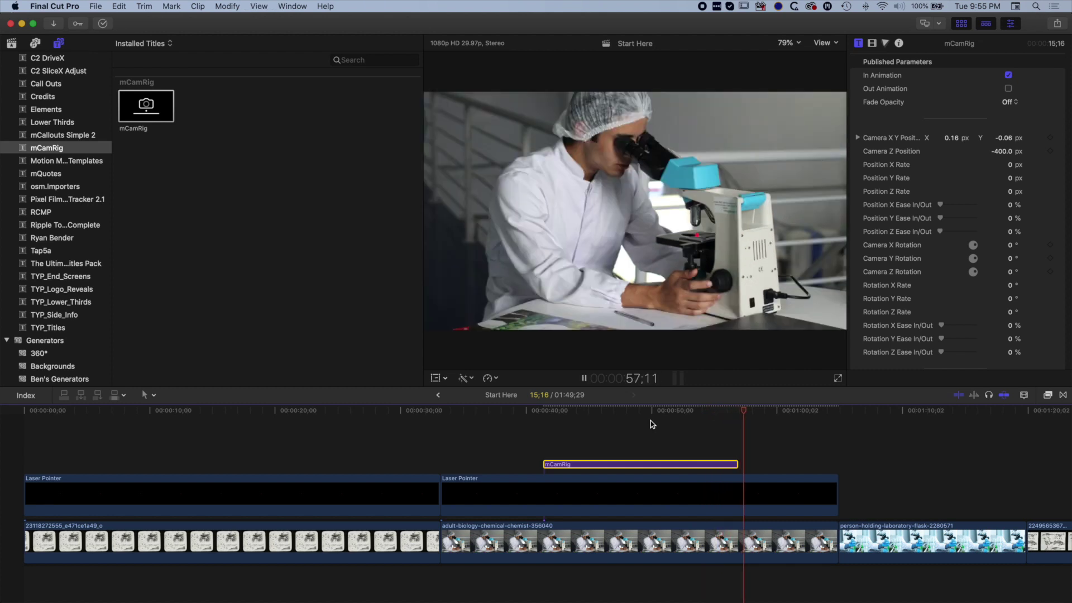
key("space")
left_click_drag(750, 412, 720, 413)
key("space")
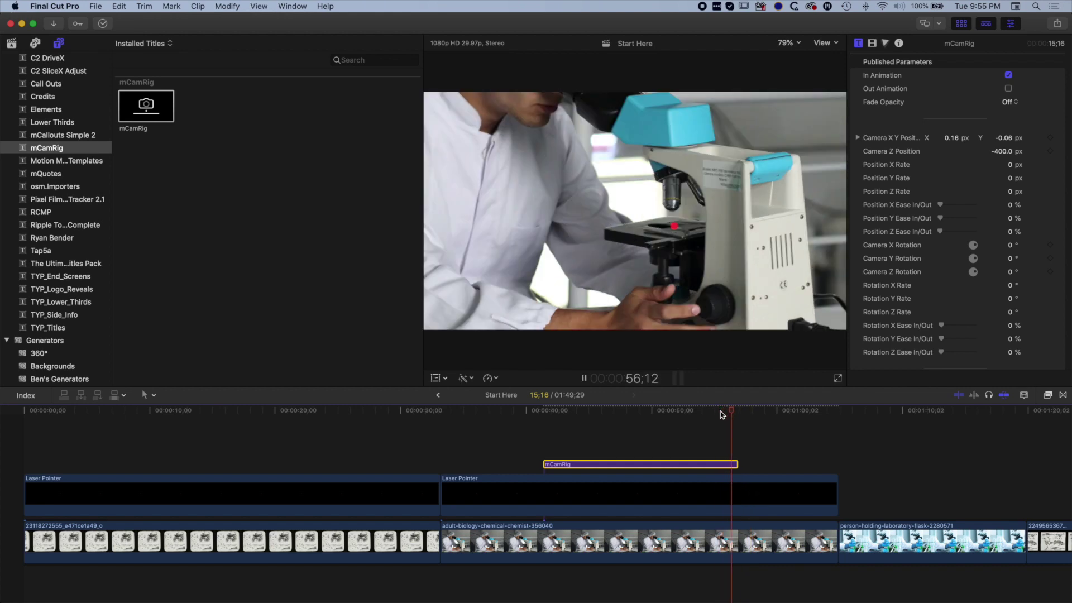
key("space")
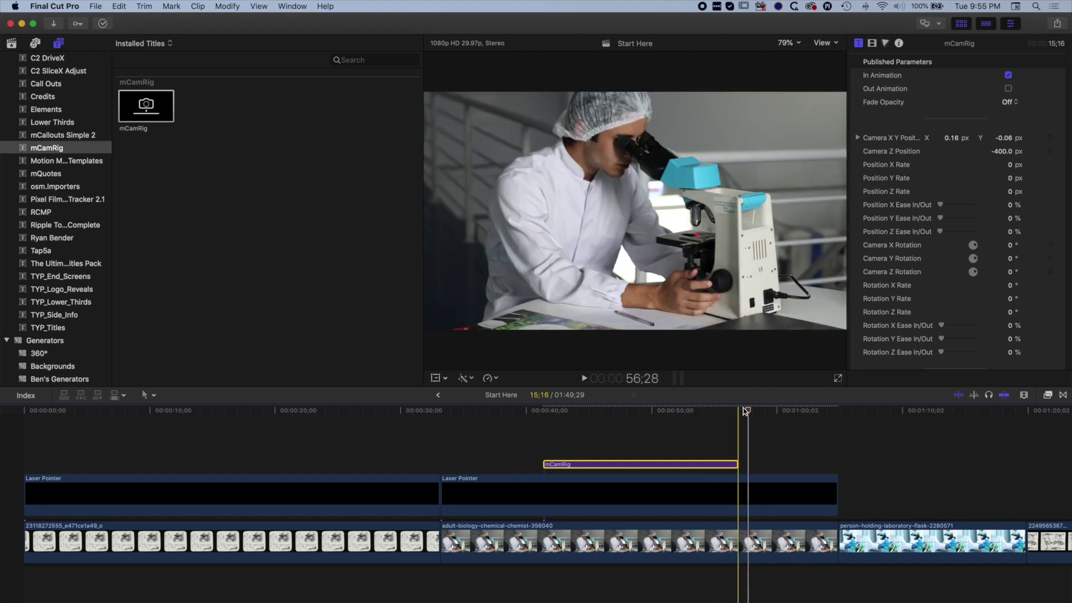
left_click(708, 412)
left_click(1008, 88)
key("space")
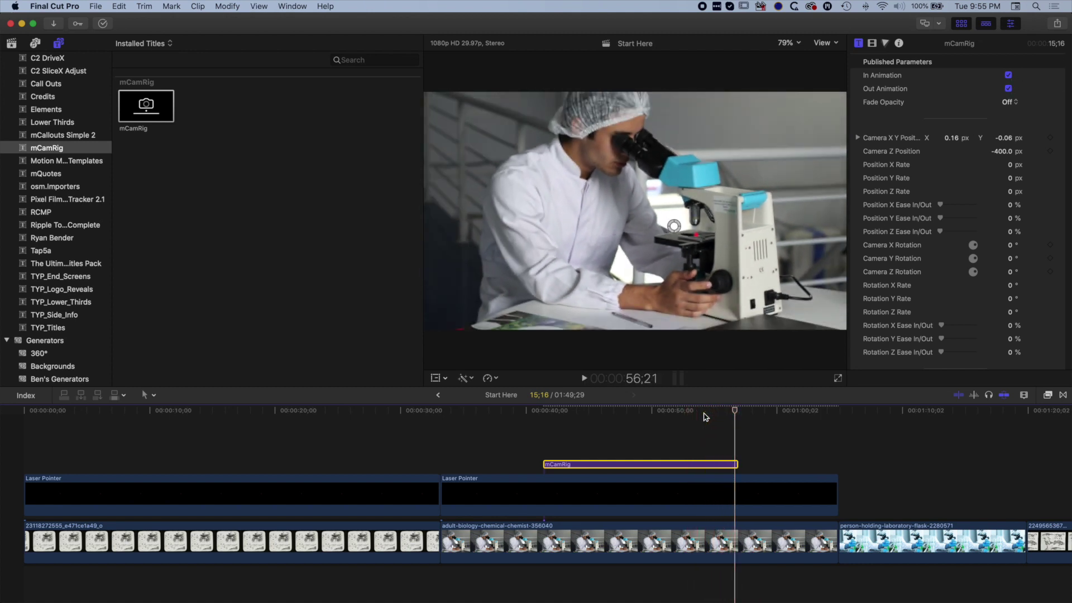
Keyframe the second Laser Pointer's Center at X 0.27, Y -0.1 px at 56;21, and shortly after at X 0.37, Y -0.31 px
left_click(720, 492)
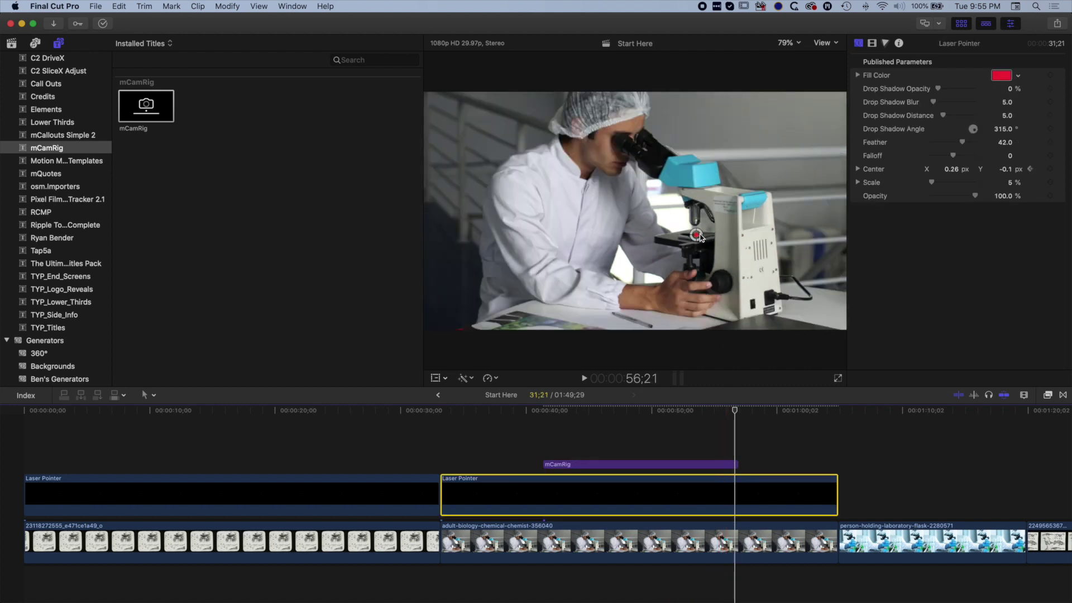
left_click_drag(698, 236, 701, 238)
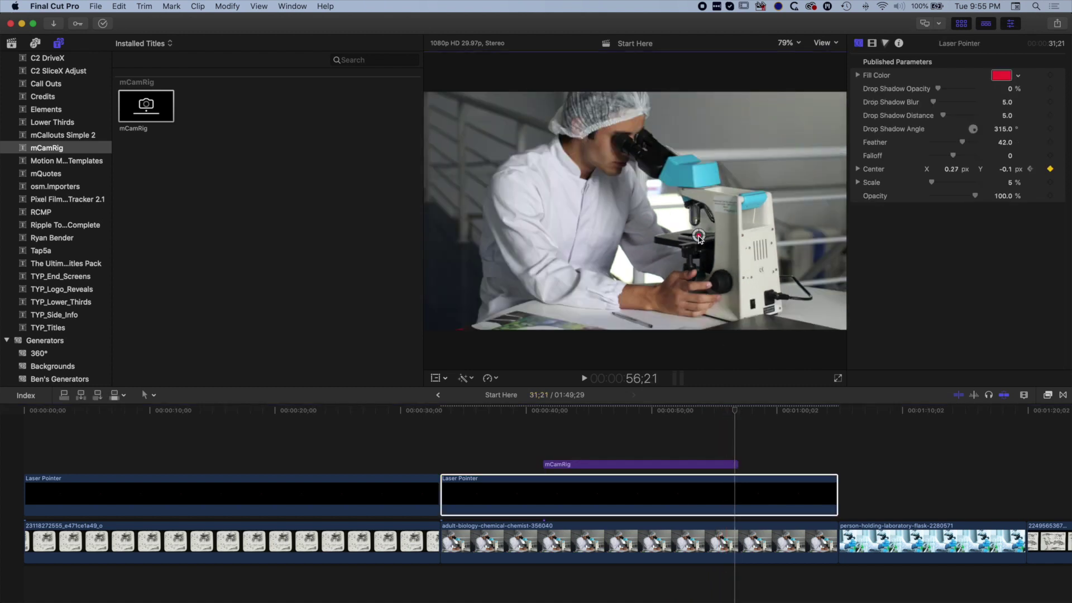
key("space")
key("space")
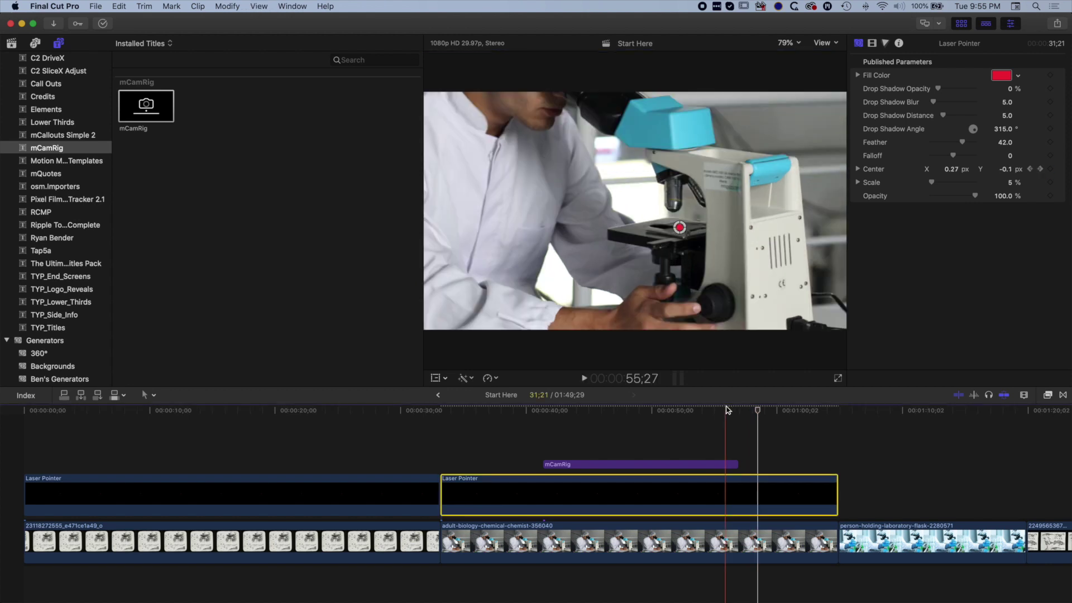
Play the combined laser pointer and mCamRig movement over the microscope photo from about 36 seconds
left_click(483, 421)
key("space")
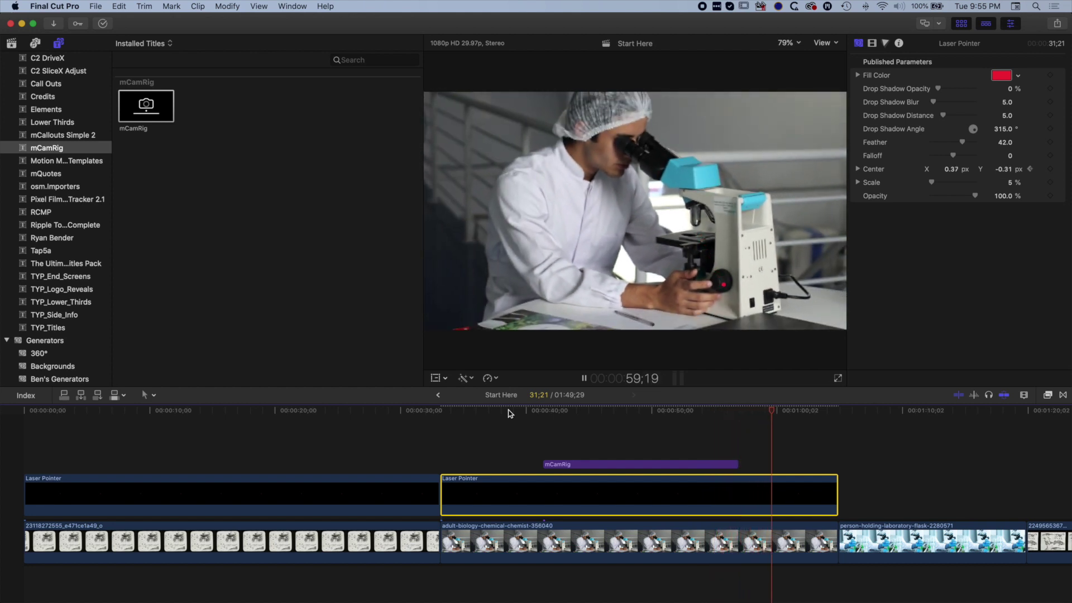
key("space")
left_click_drag(779, 416, 678, 420)
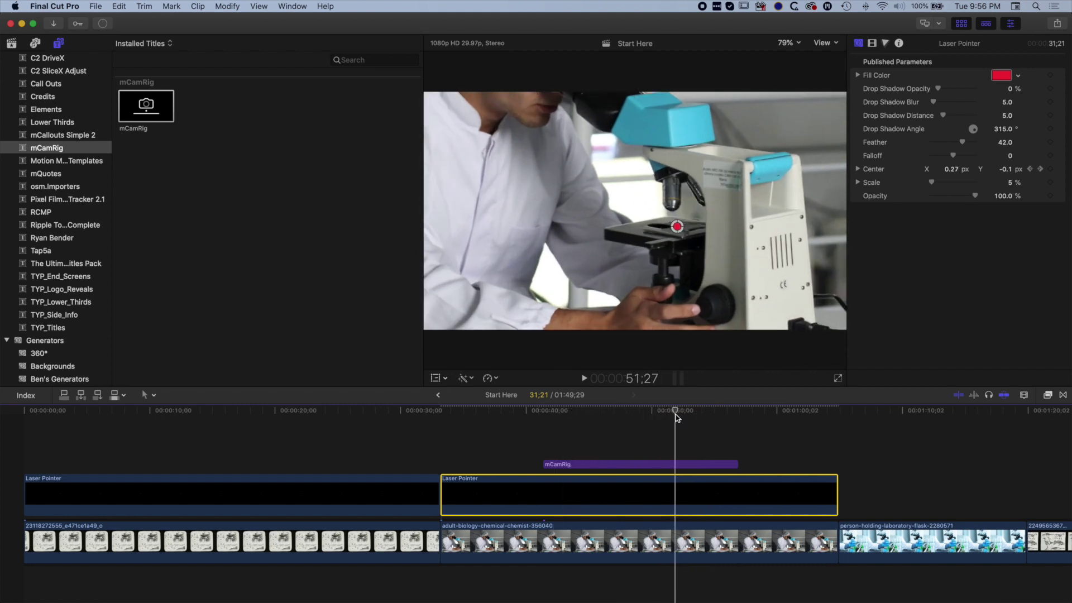
Add the Custom Rectangle generator from Ben's Generators above the animal skeleton slide at 1:19;29 and play its start
scroll(828, 449, "right", 5)
scroll(828, 450, "right", 8)
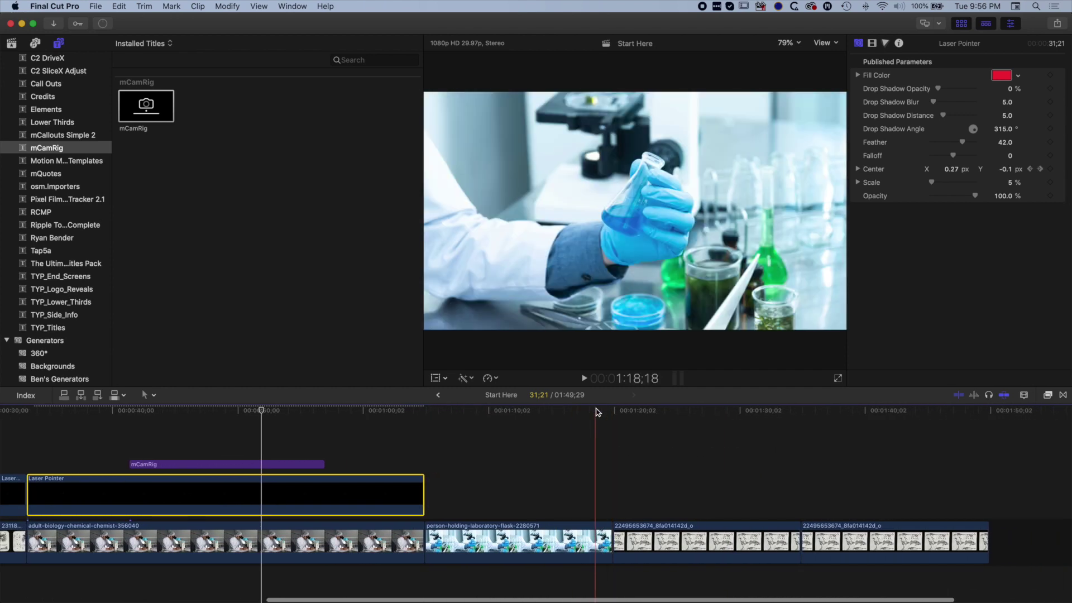
left_click(613, 410)
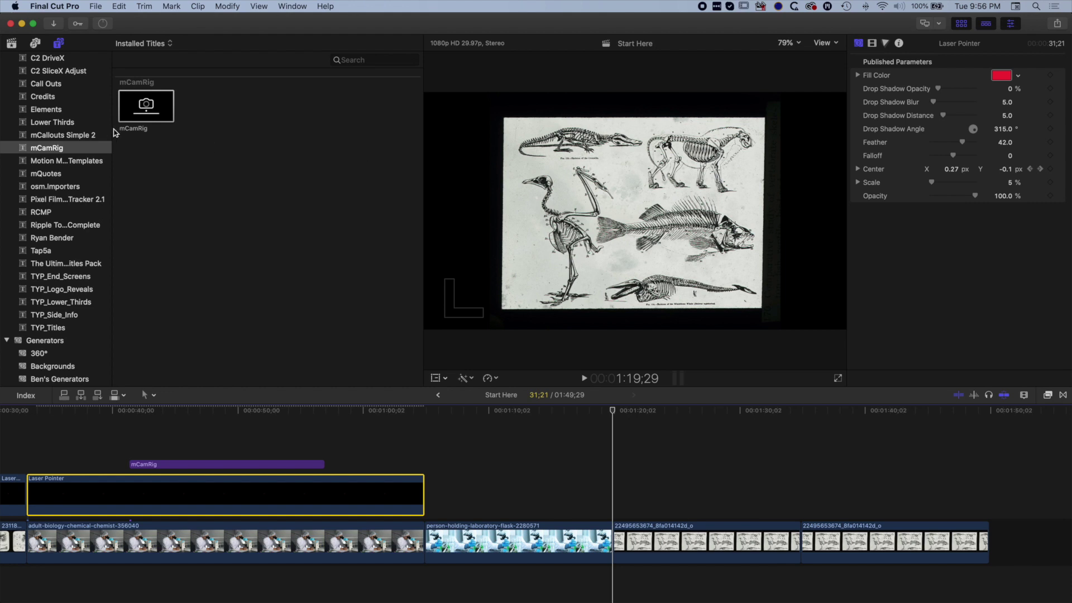
scroll(78, 252, "down", 5)
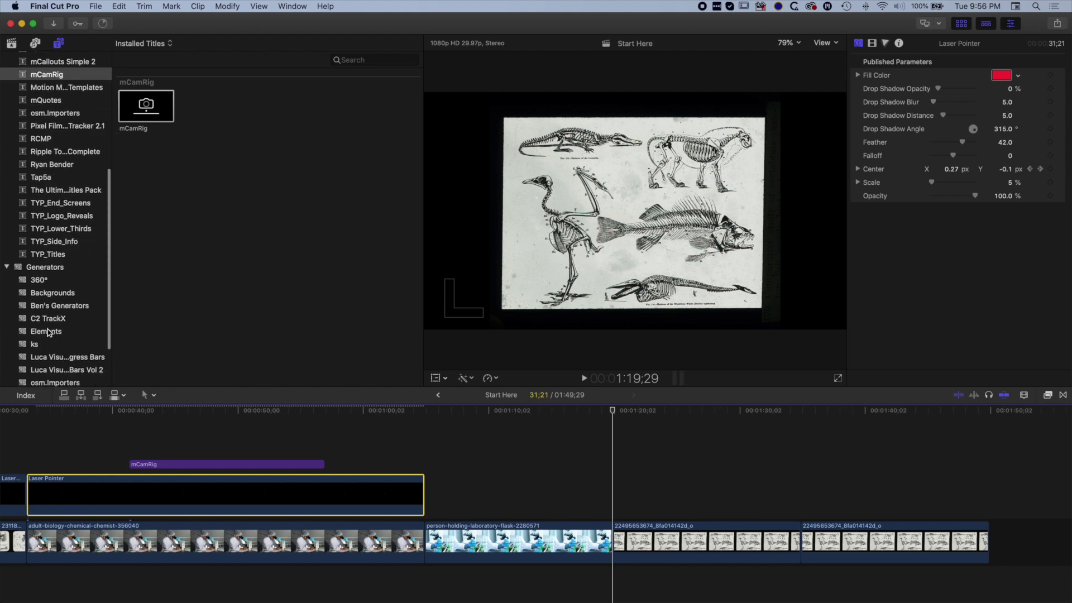
left_click(57, 306)
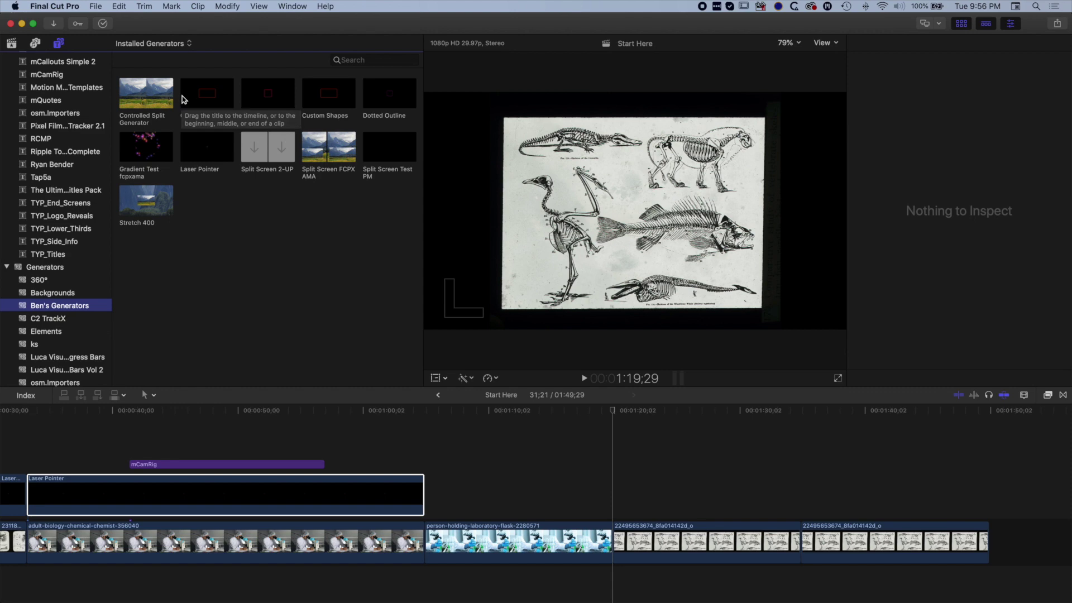
left_click(215, 99)
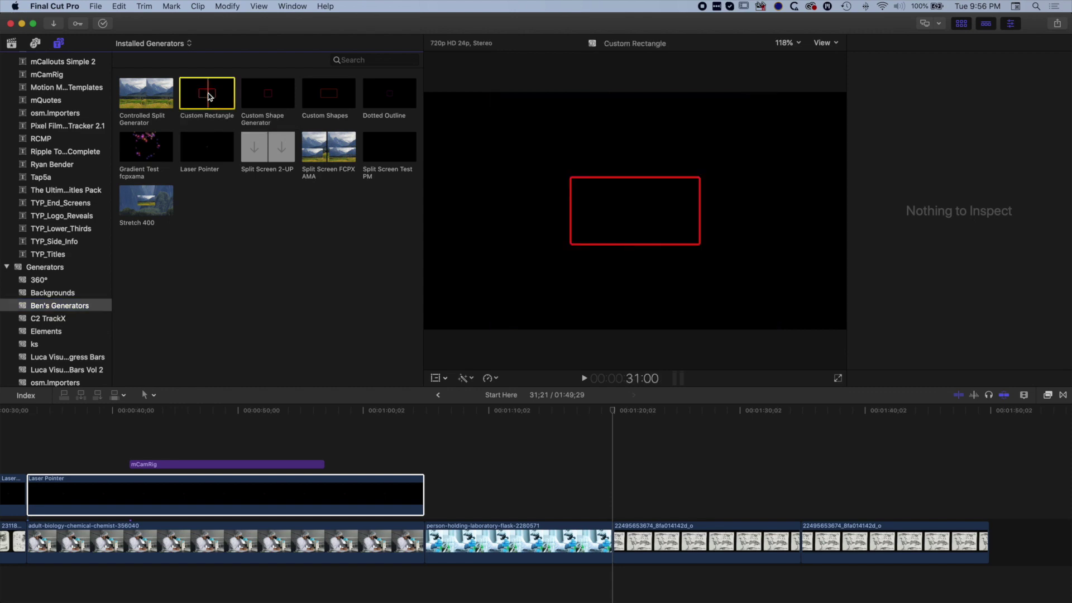
left_click_drag(214, 96, 614, 497)
key("l")
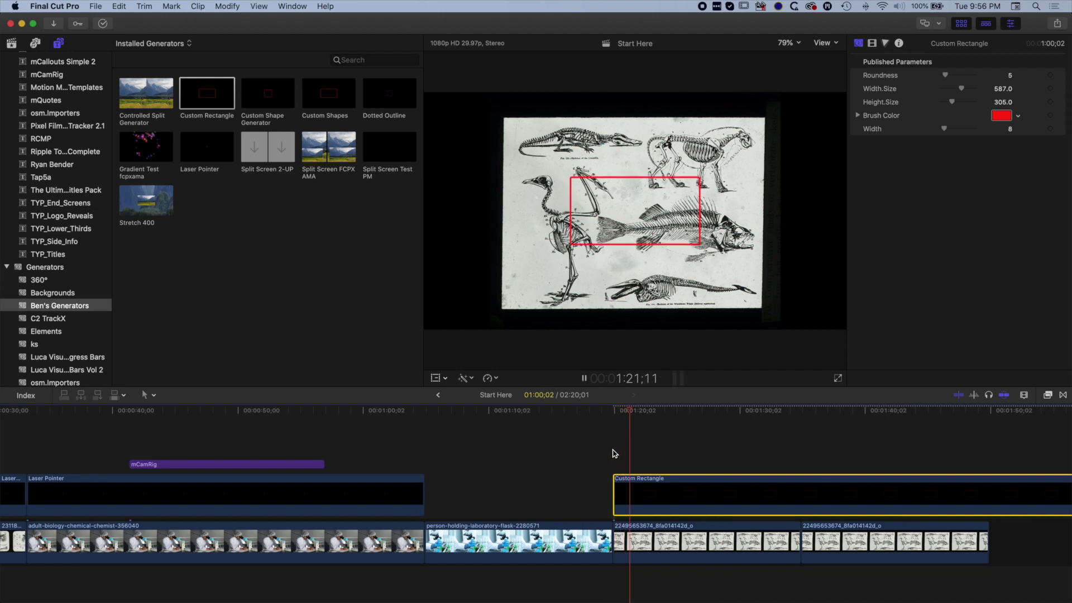
key("k")
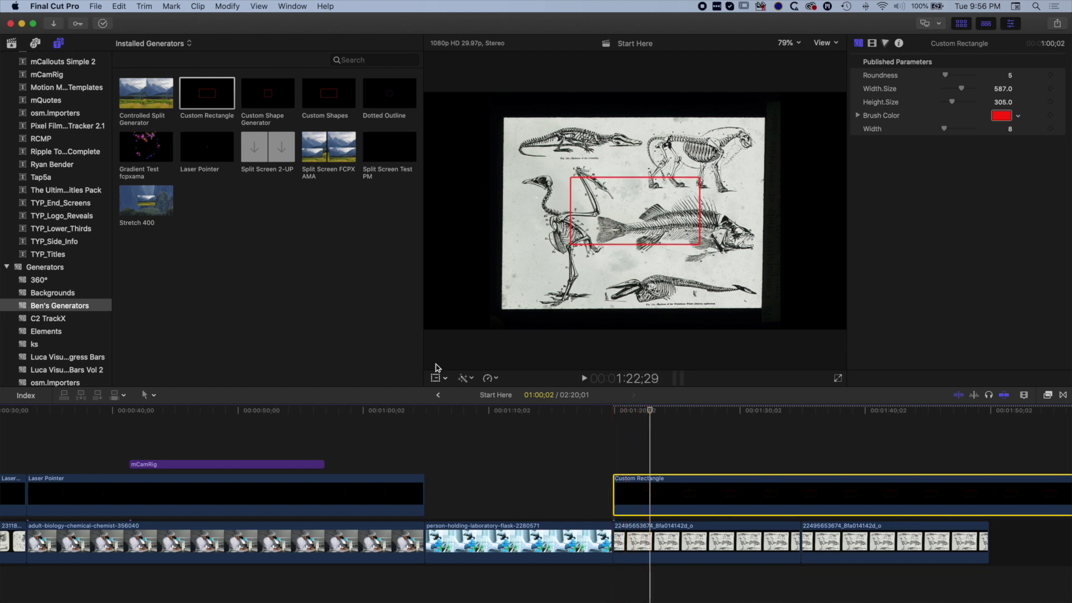
Frame the fish skeleton with the rectangle, using Roundness 34, Width.Size 804, Height.Size 427 and Width 25
left_click(436, 379)
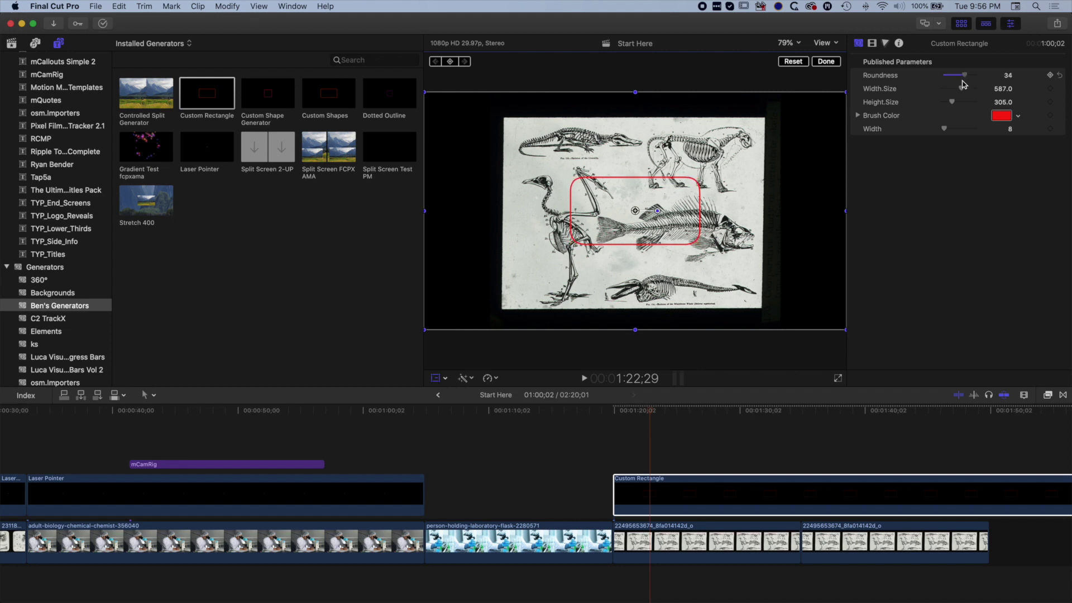
left_click_drag(962, 92, 950, 130)
left_click_drag(634, 215, 675, 231)
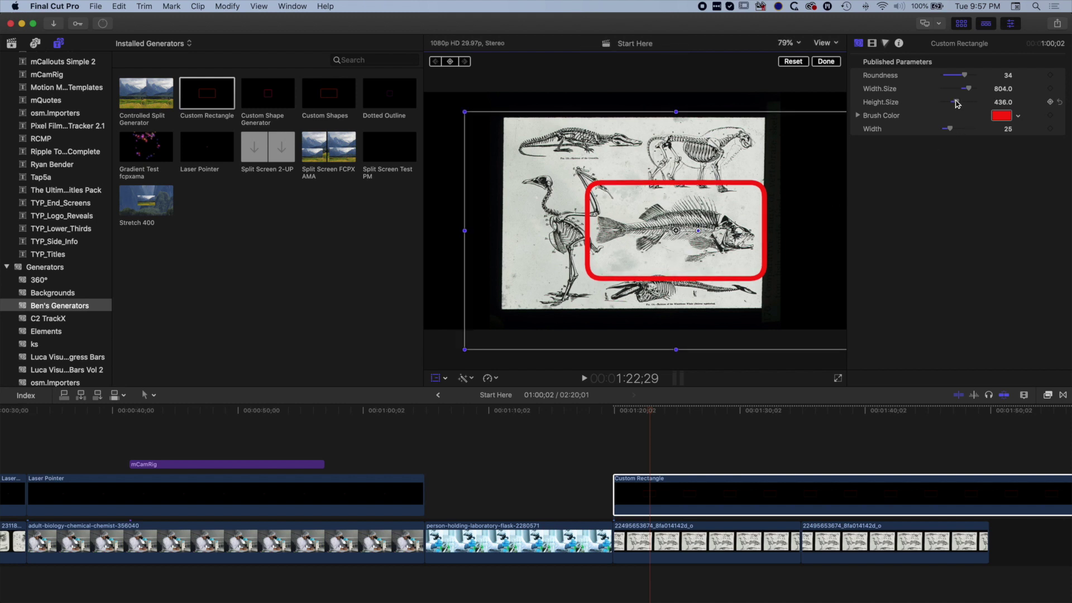
left_click_drag(957, 104, 957, 103)
left_click(436, 378)
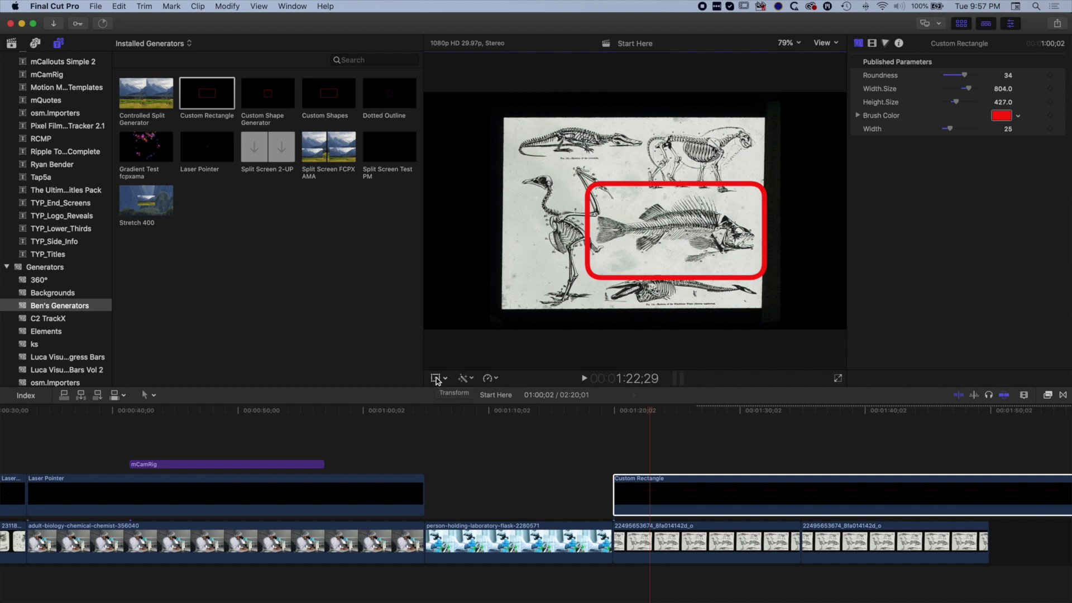
left_click(436, 378)
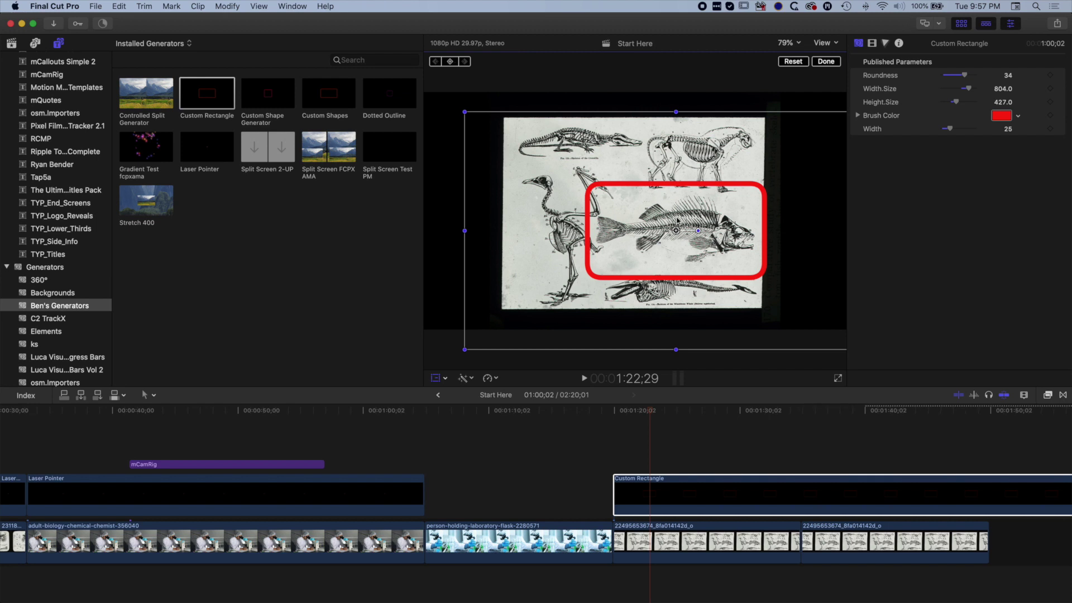
mouse_move(668, 233)
left_mouse_down()
mouse_move(671, 169)
mouse_move(678, 234)
left_mouse_up()
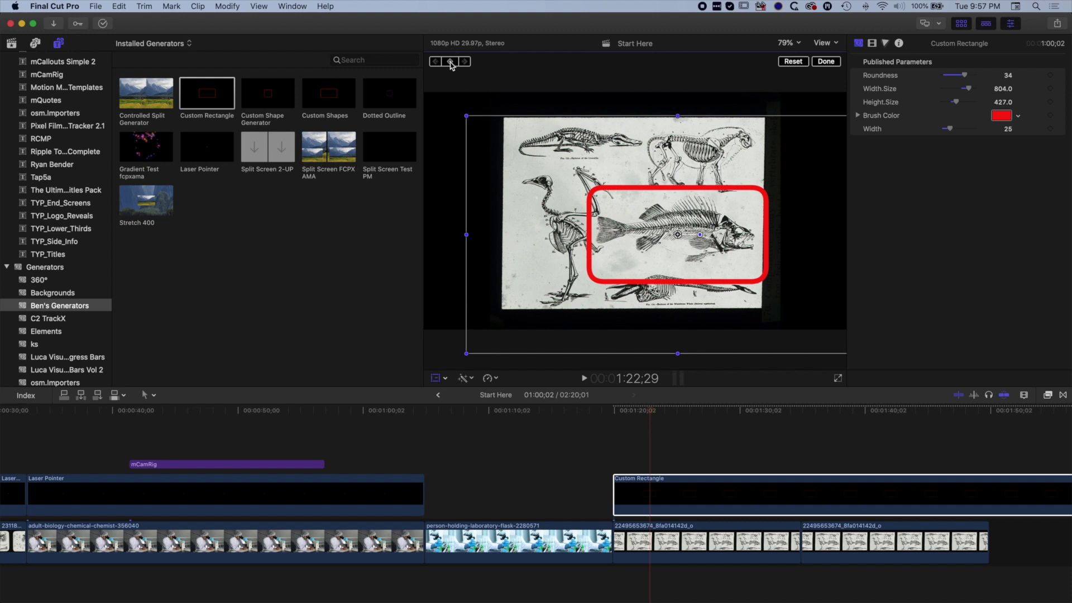
Trim about two seconds off the Custom Rectangle clip's start and trim its end to 1:43;04
left_click_drag(652, 415, 617, 416)
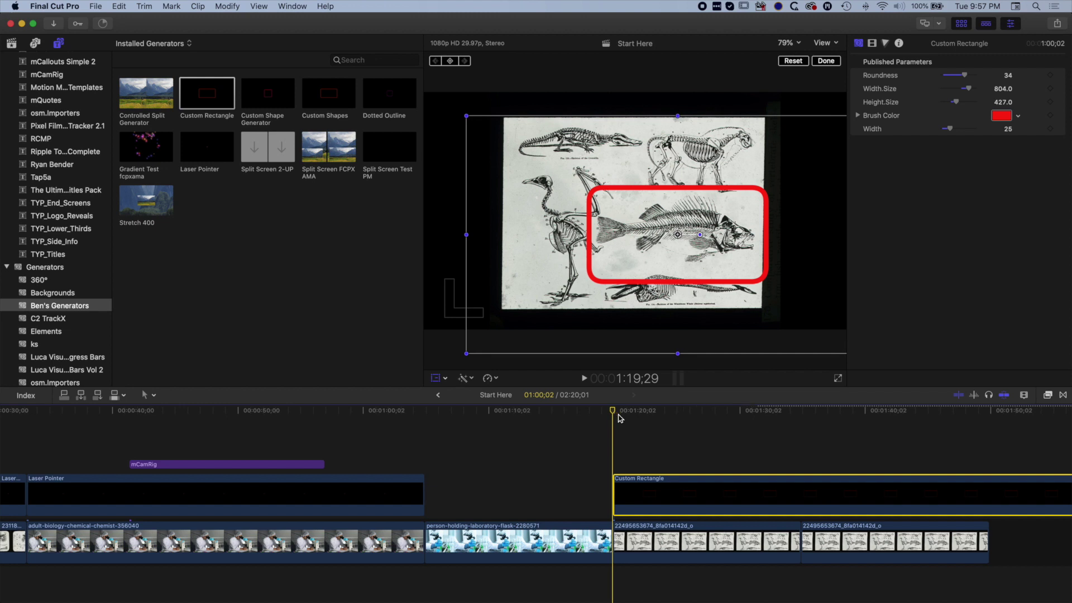
left_click_drag(614, 499, 642, 497)
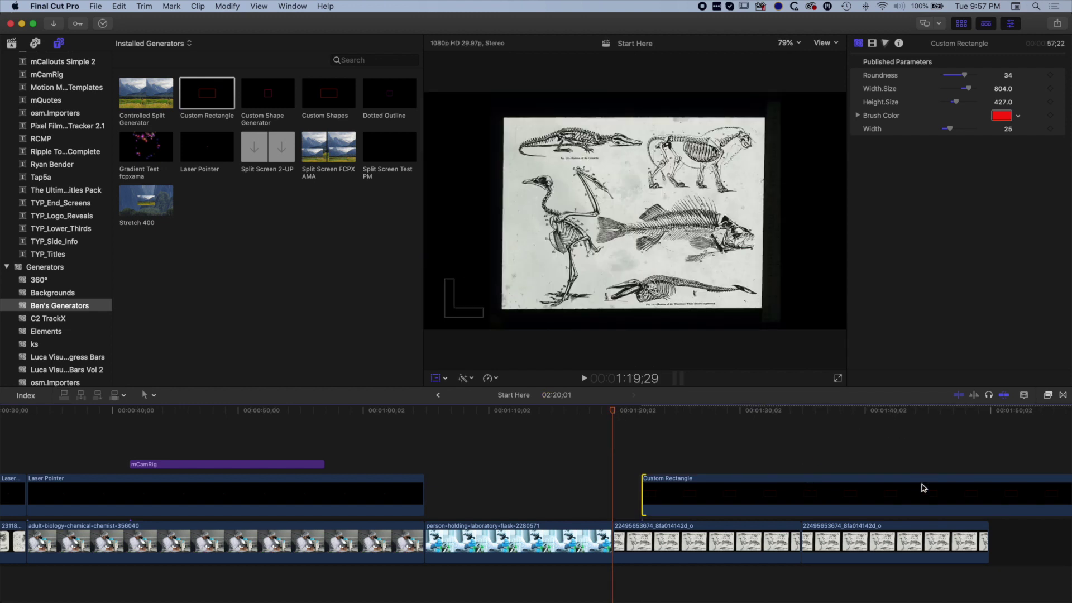
left_click(900, 476)
left_click(903, 413)
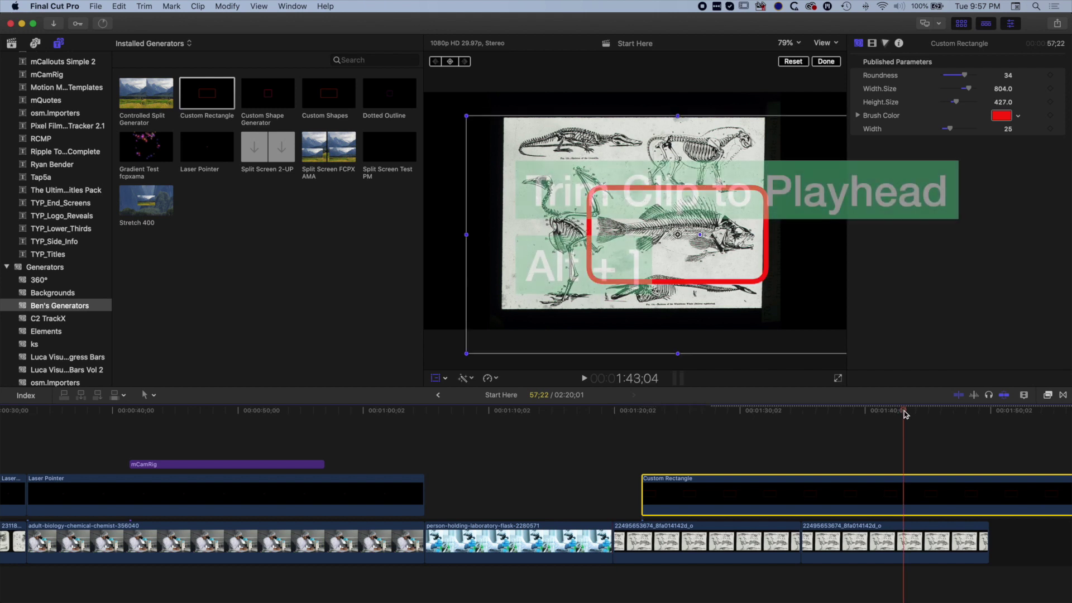
key("alt+bracketright")
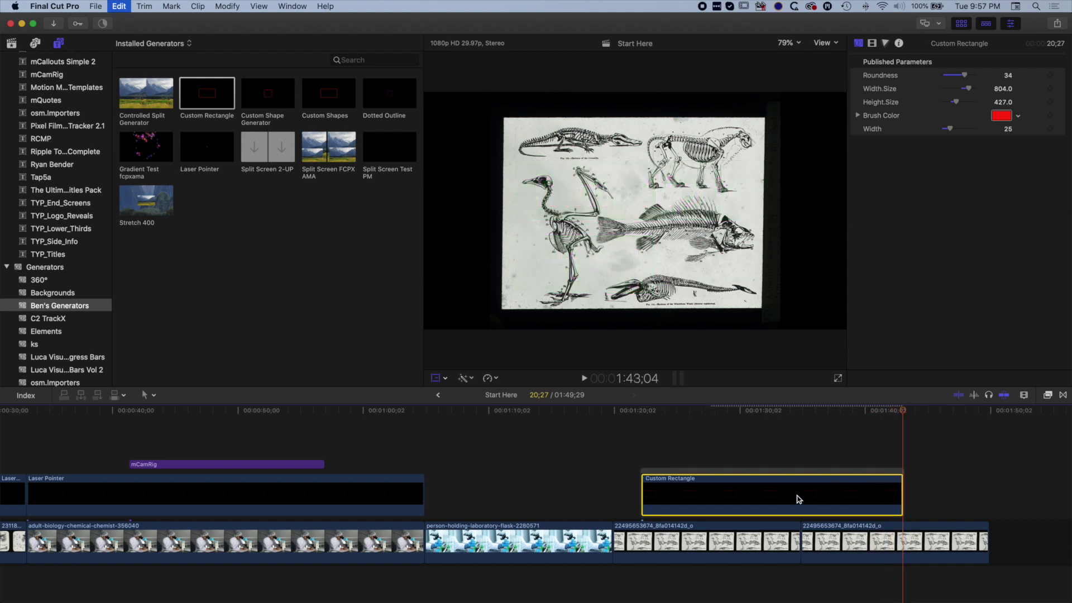
Add transitions to both ends of the Custom Rectangle clip and play its appearance
left_click(637, 411)
key("space")
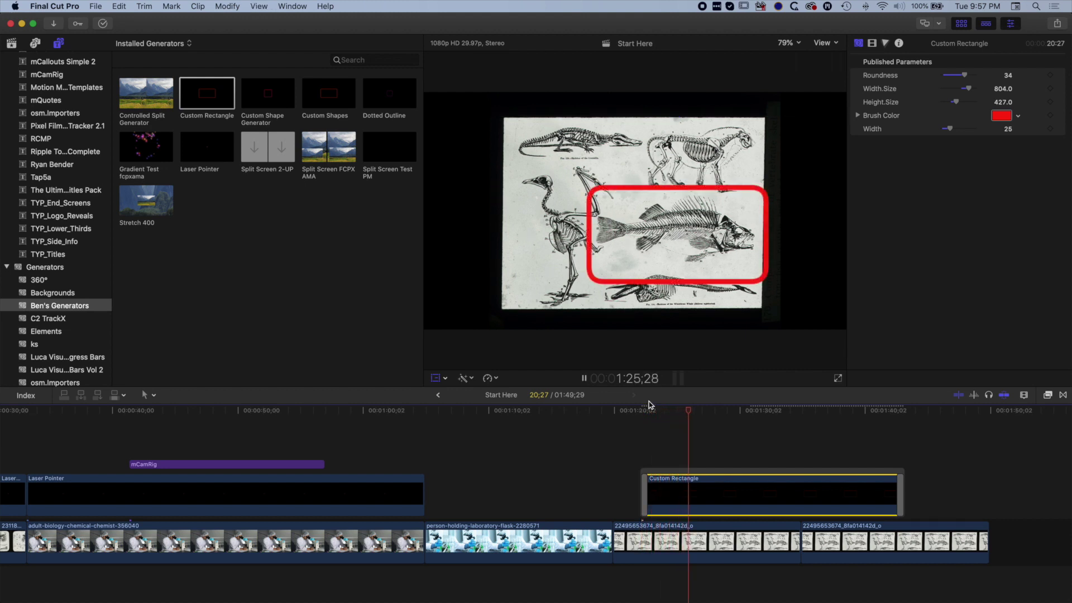
key("space")
Add an mCamRig title above the Custom Rectangle at about 1:23;22 and extend it to 17;17
left_click_drag(701, 408, 661, 413)
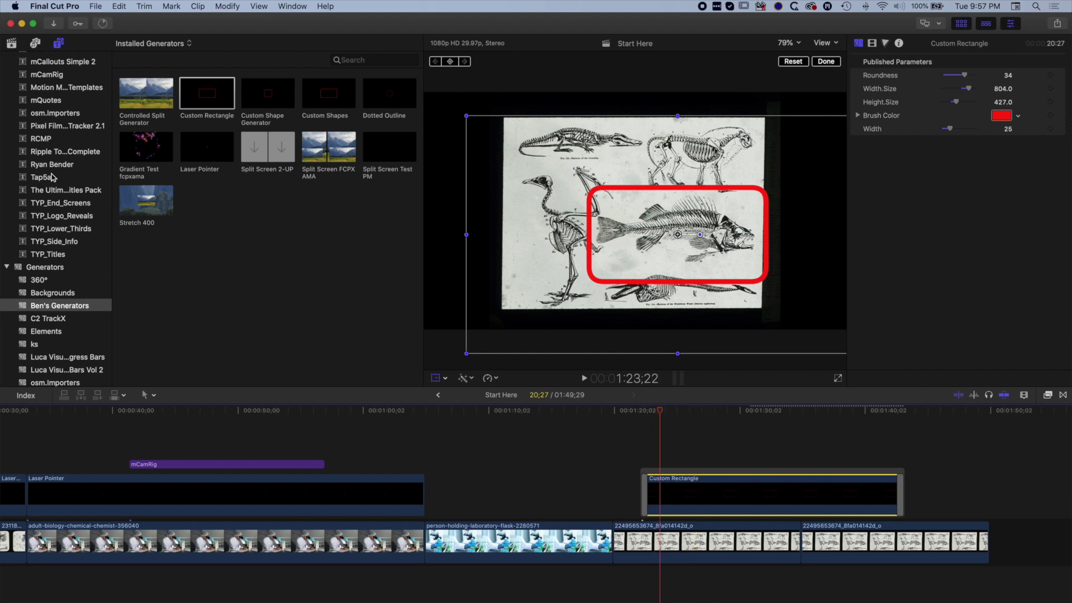
left_click(47, 75)
left_click_drag(144, 114, 664, 459)
left_click_drag(759, 458, 880, 458)
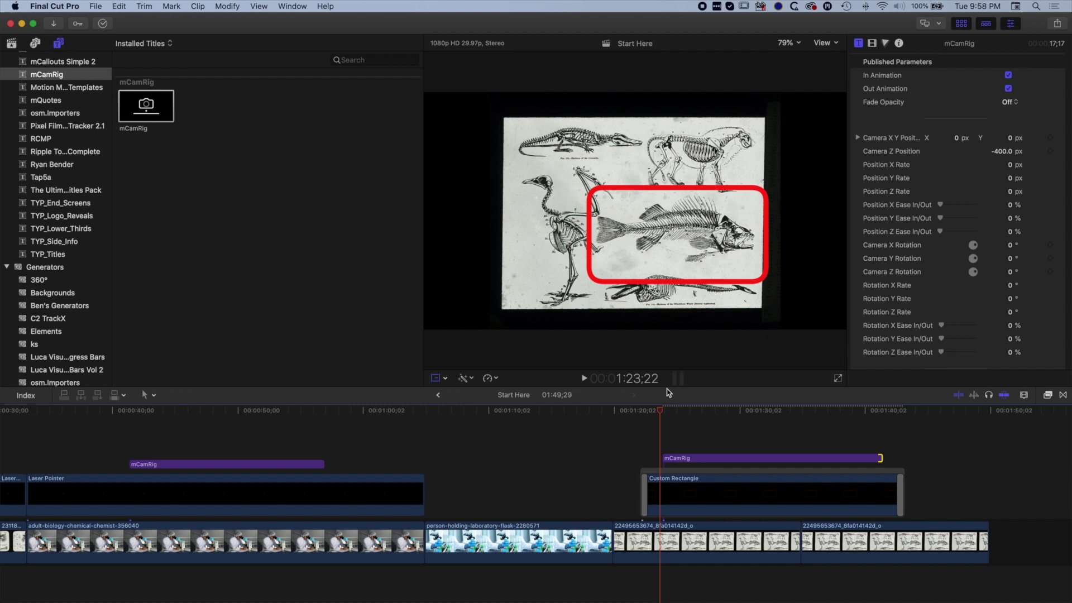
Center the new mCamRig camera on the framed fish by setting its XY position to X 0.16, Y -0.07 px
key("space")
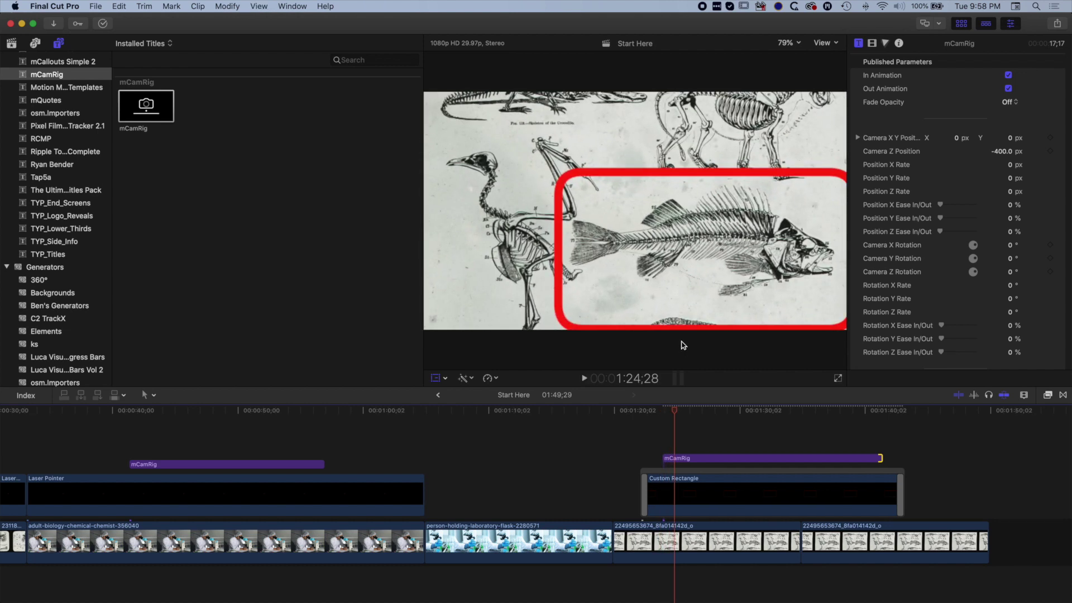
left_click(713, 459)
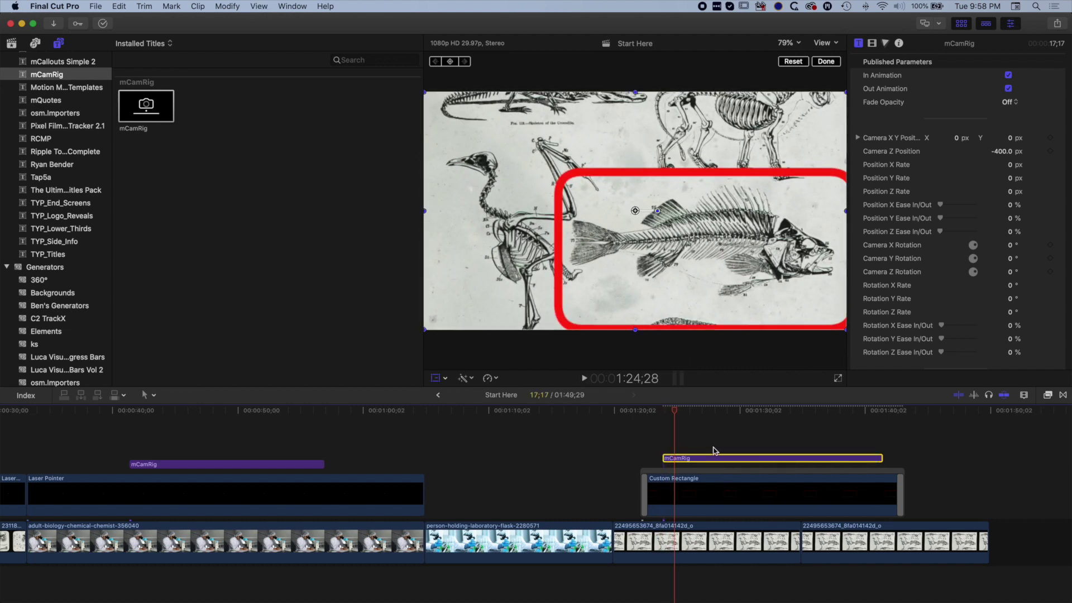
left_click(437, 380)
left_click_drag(635, 210, 674, 229)
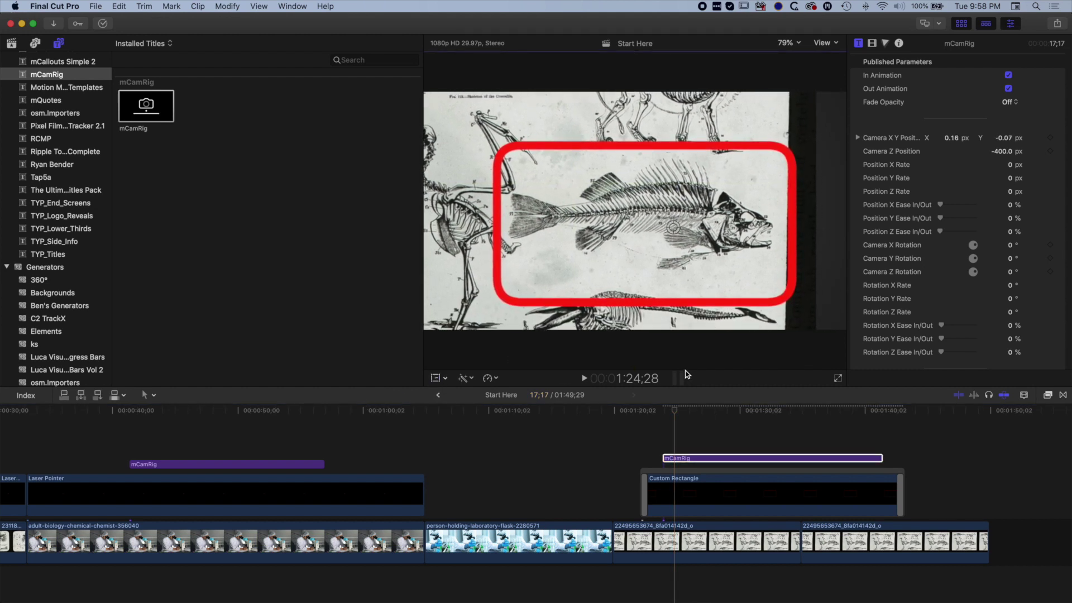
Play the rectangle's appearance and the camera zoom onto the fish from 1:20;27 to about 1:37;04
left_click_drag(676, 413, 624, 415)
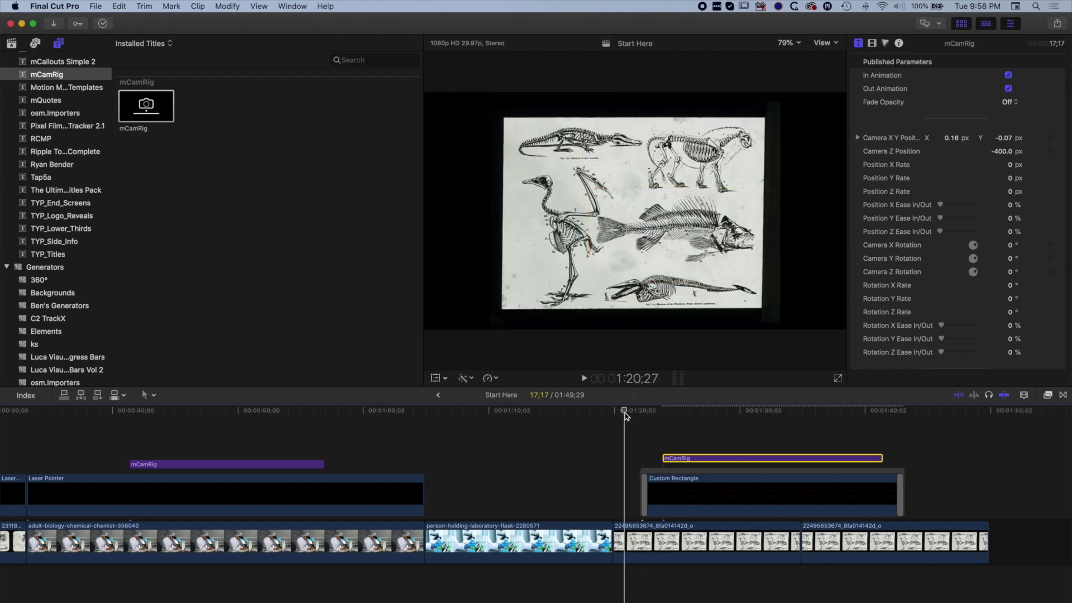
key("space")
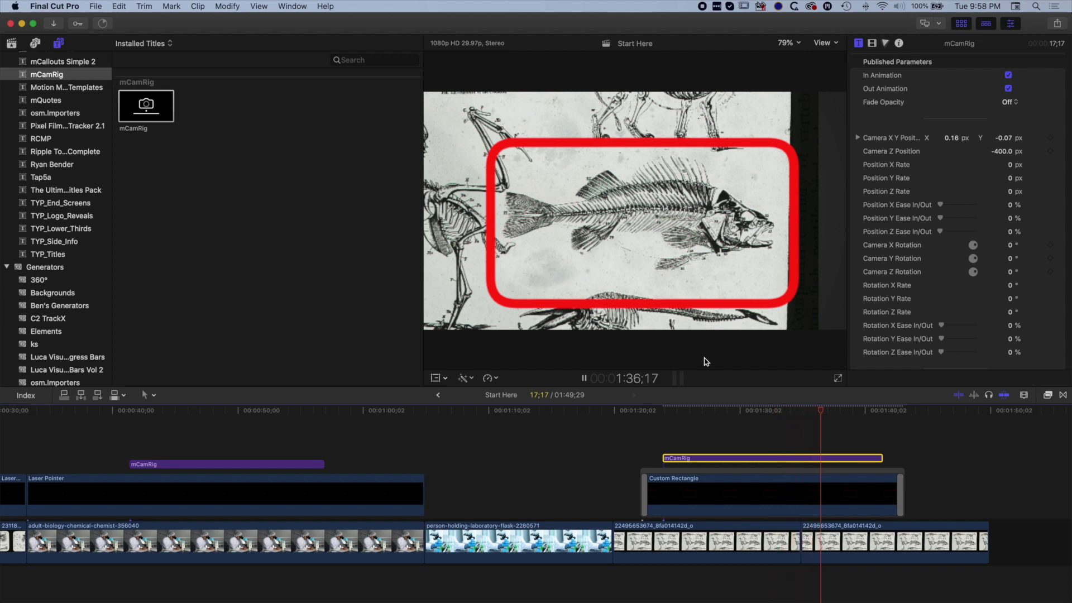
key("space")
Try rotating the mCamRig camera to X 1.7° and Y -1.0°, and reset its X, Y and Z rotations
scroll(916, 146, "down", 1)
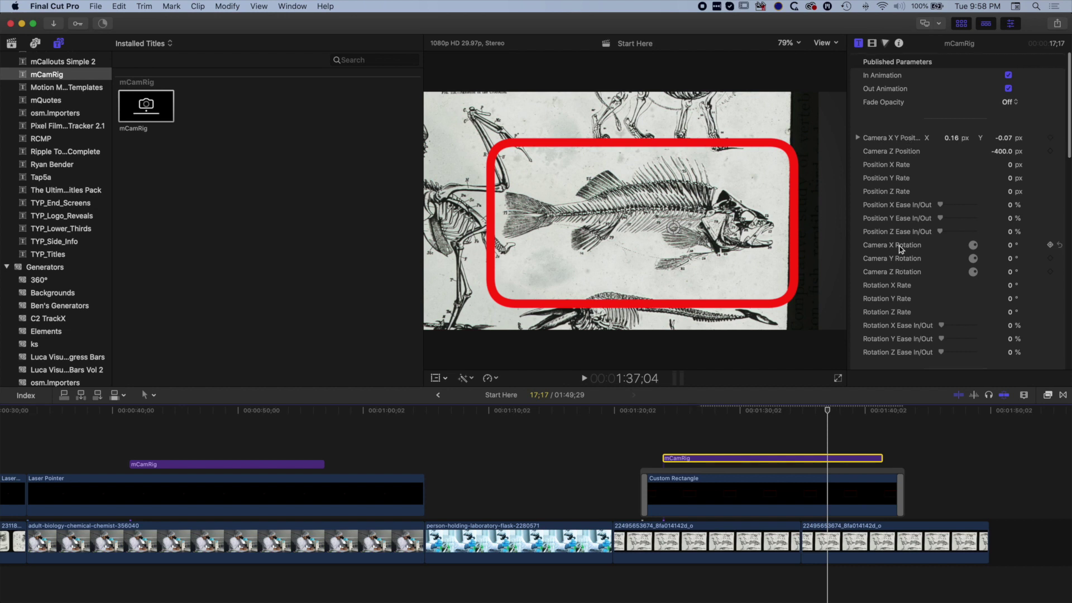
mouse_move(1011, 261)
left_mouse_down()
mouse_move(1011, 243)
mouse_move(1011, 273)
left_mouse_up()
left_click(1059, 273)
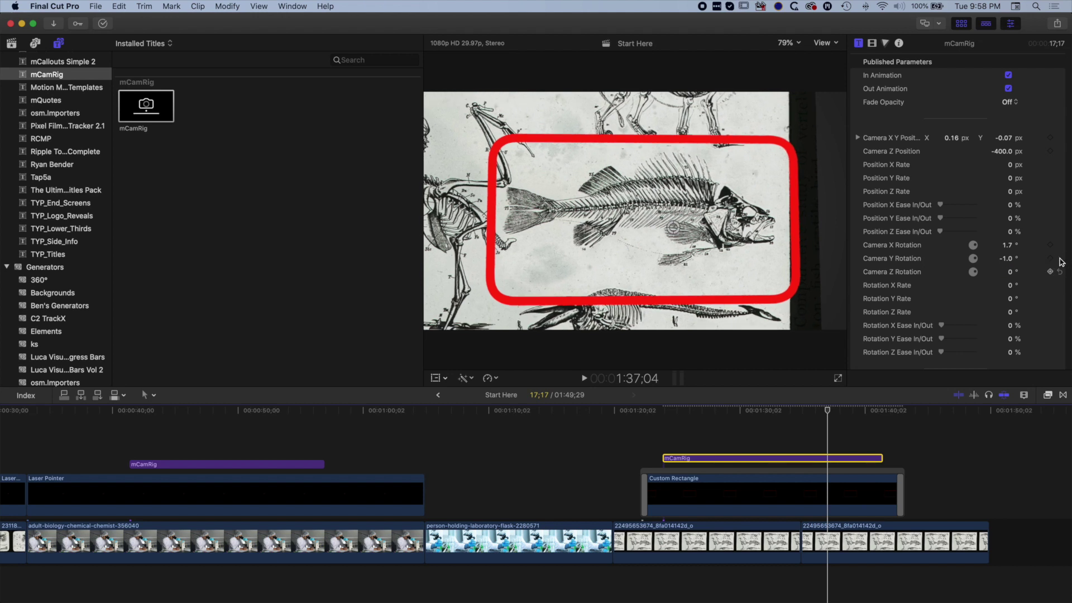
left_click(1060, 259)
left_click(1060, 245)
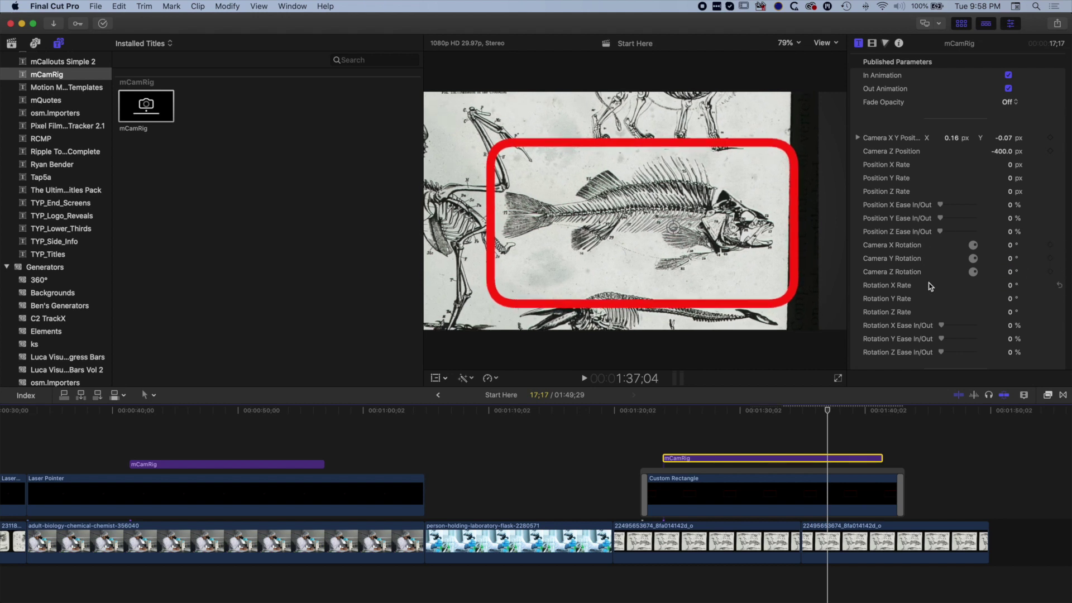
Look through the remaining mCamRig parameters and set the Camera Z Position to -427 px
scroll(930, 285, "down", 10)
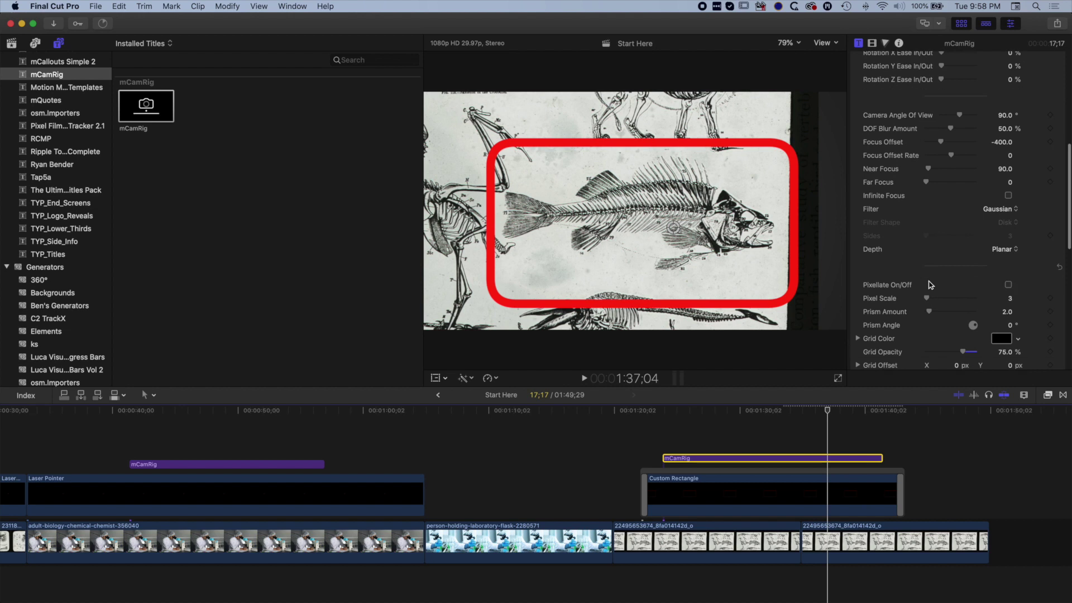
scroll(931, 285, "down", 3)
scroll(930, 285, "up", 13)
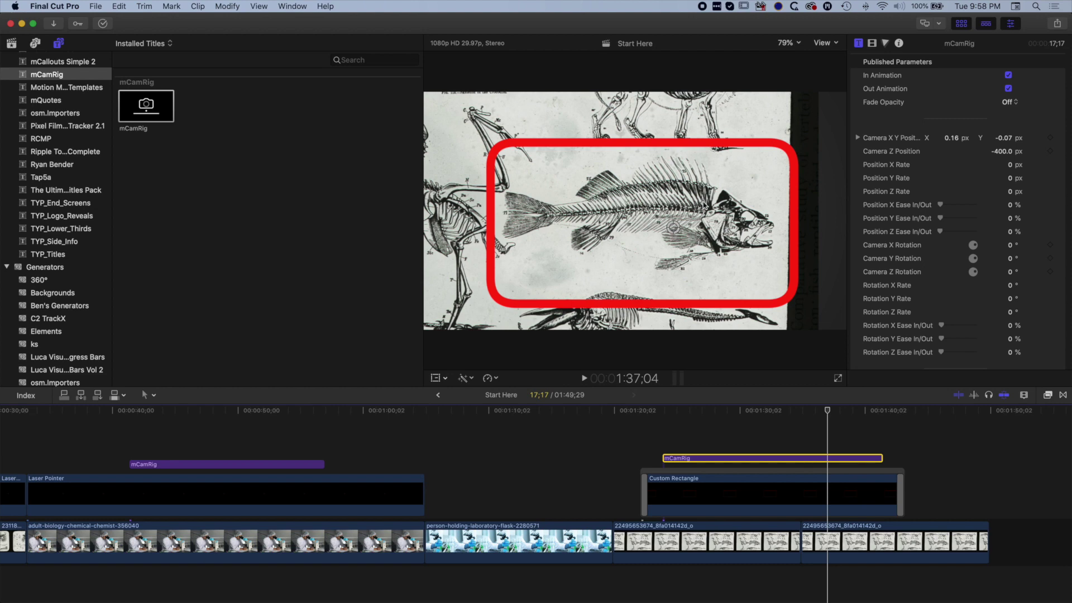
mouse_move(1003, 154)
left_mouse_down()
mouse_move(954, 154)
mouse_move(995, 154)
left_mouse_up()
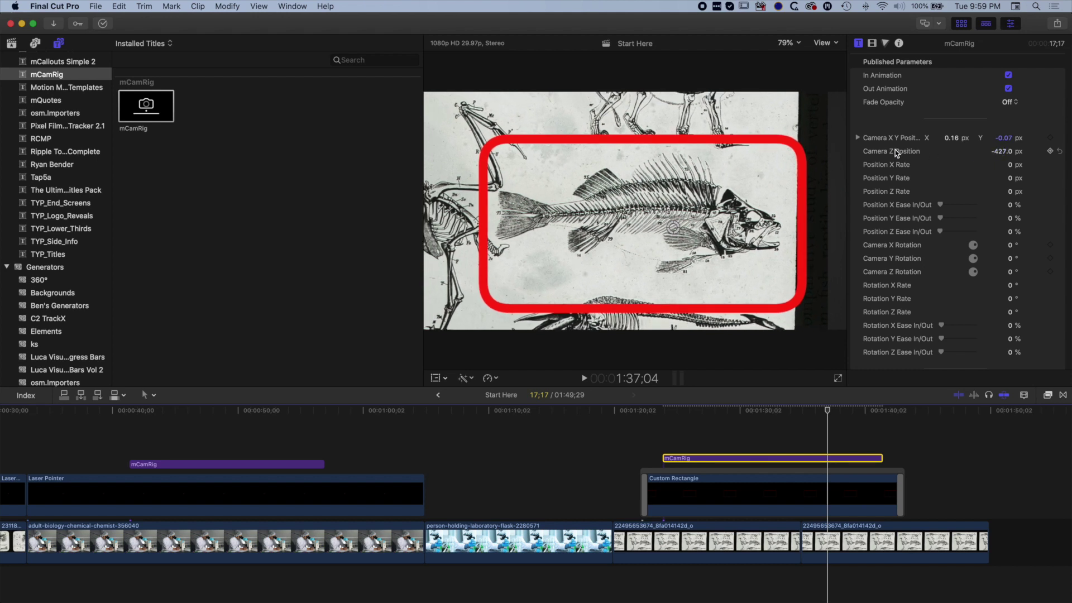
Set the mCamRig's Camera Z Position to -434 px and play the zoom onto the fish to about 1:27;04
left_click_drag(1002, 151, 999, 151)
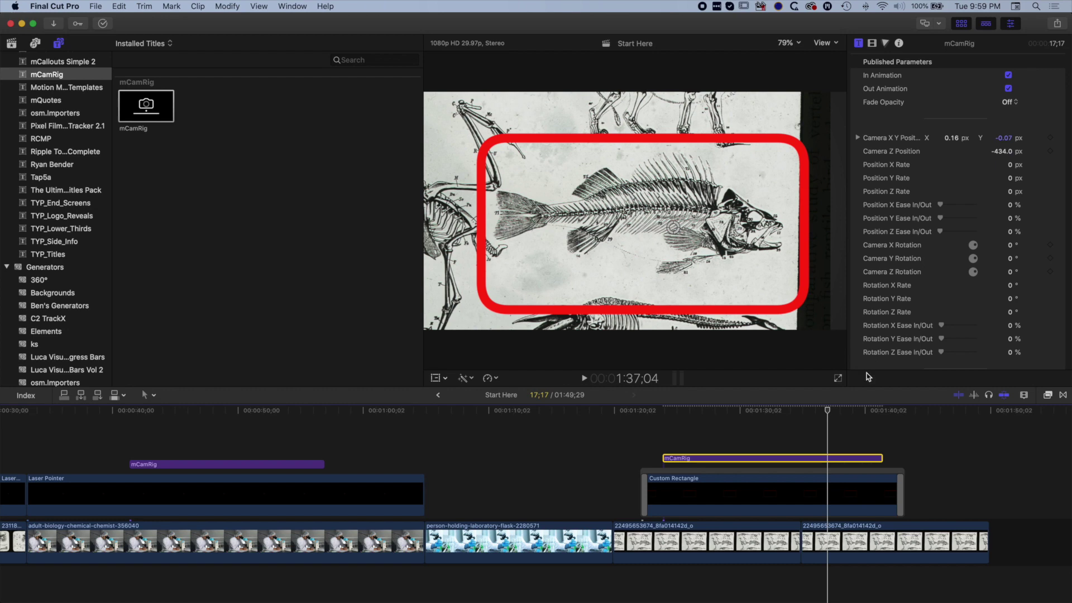
left_click_drag(827, 416, 666, 426)
key("space")
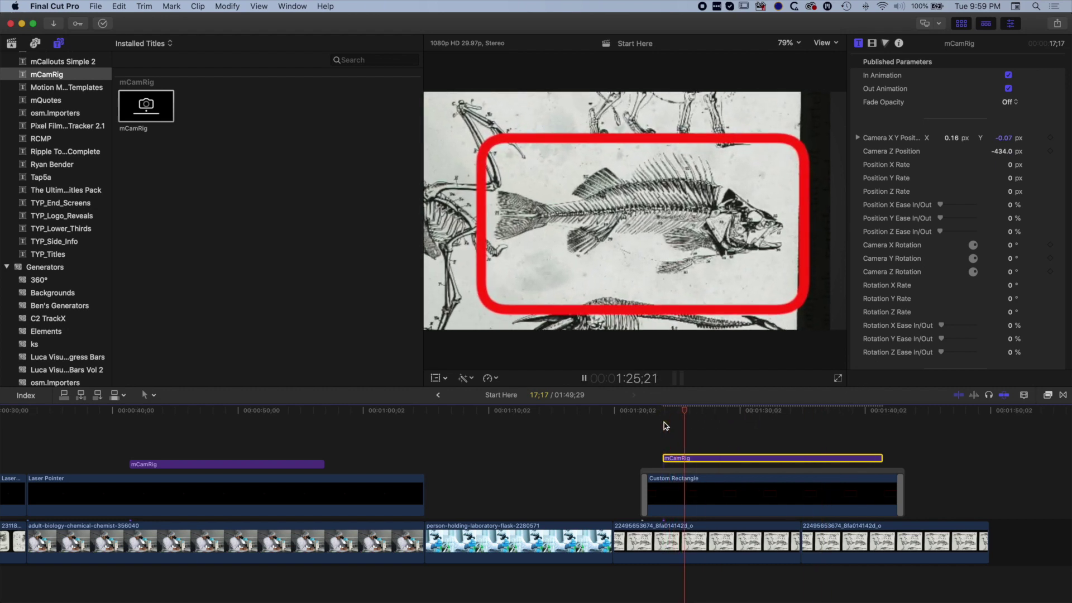
key("space")
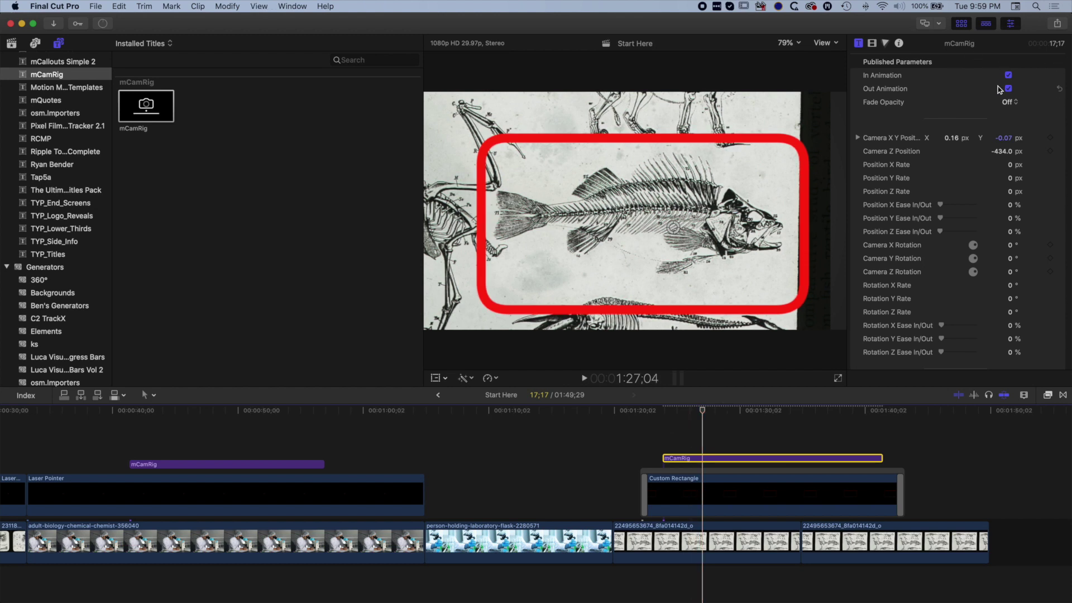
Fit the whole project in the timeline and play it from the beginning to about 17;17
key("shift+z")
key("Home")
key("space")
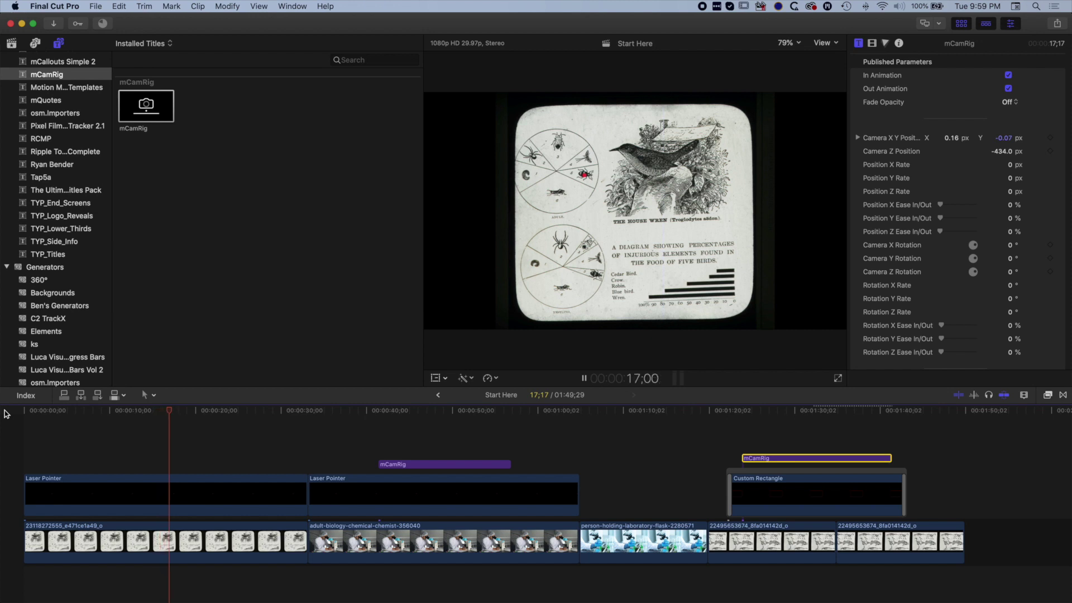
key("space")
Lower the first Laser Pointer's opacity to 75.06% and play its animation from the beginning to about 13;20
left_click(149, 490)
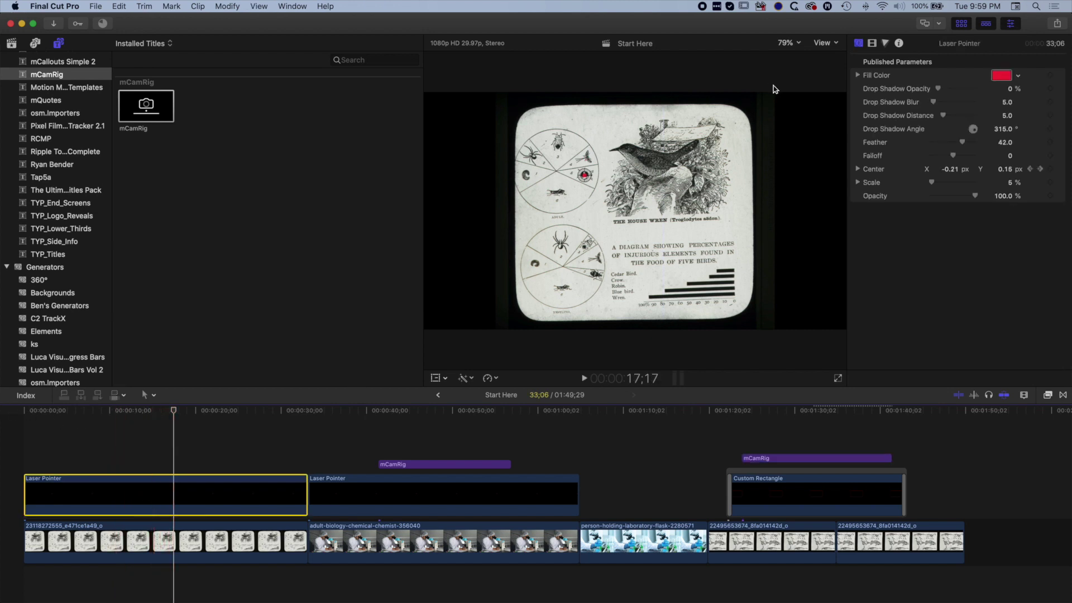
left_click_drag(974, 197, 962, 197)
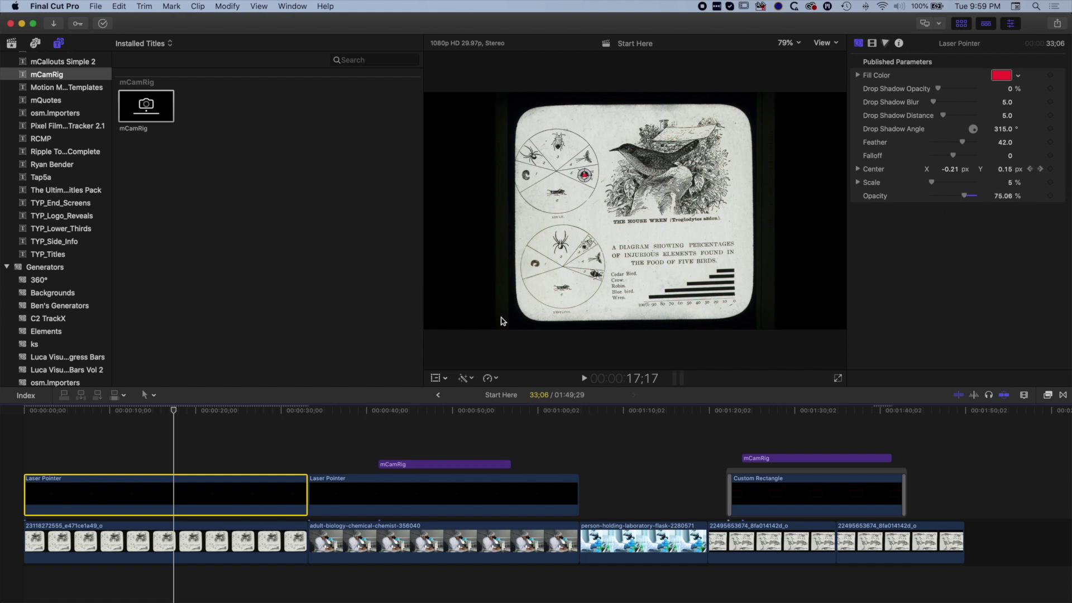
left_click_drag(175, 412, 11, 411)
key("space")
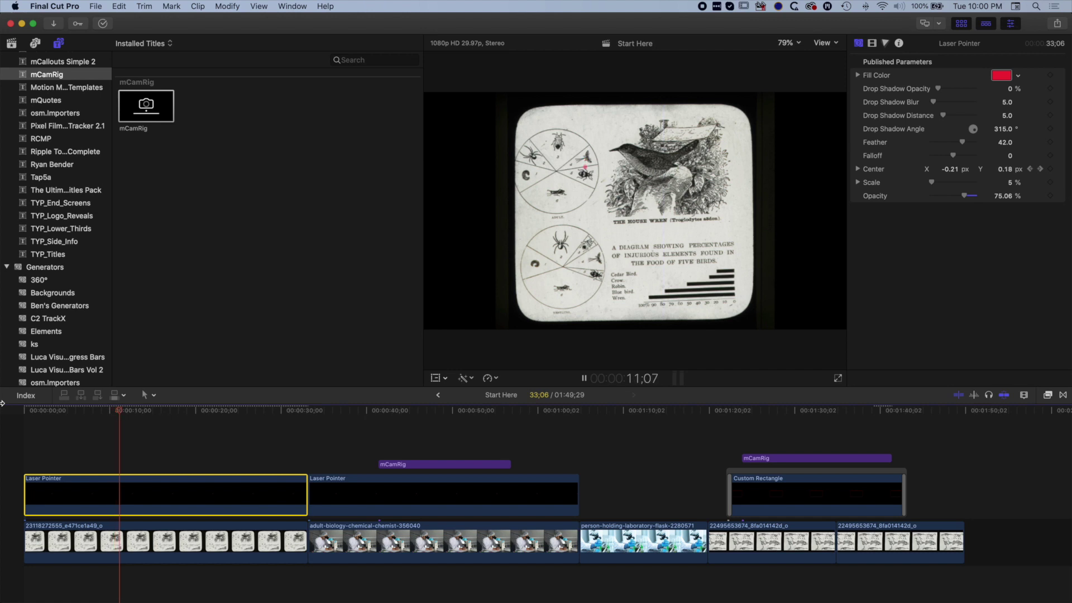
key("space")
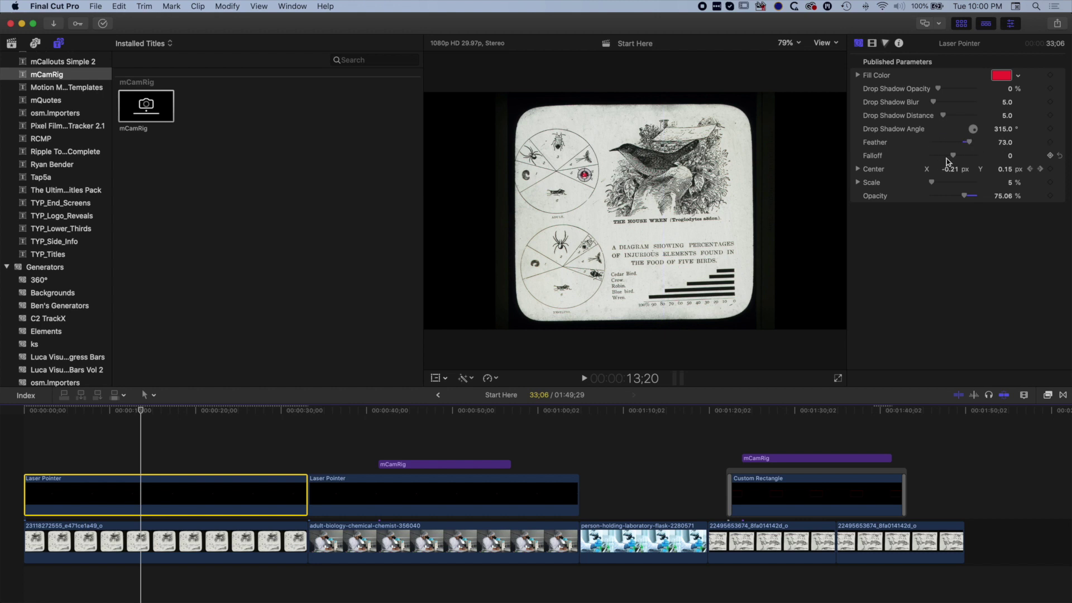
Soften the first Laser Pointer with Feather 73 and Falloff 34, and start playback to check its look
left_click_drag(953, 155, 961, 157)
key("space")
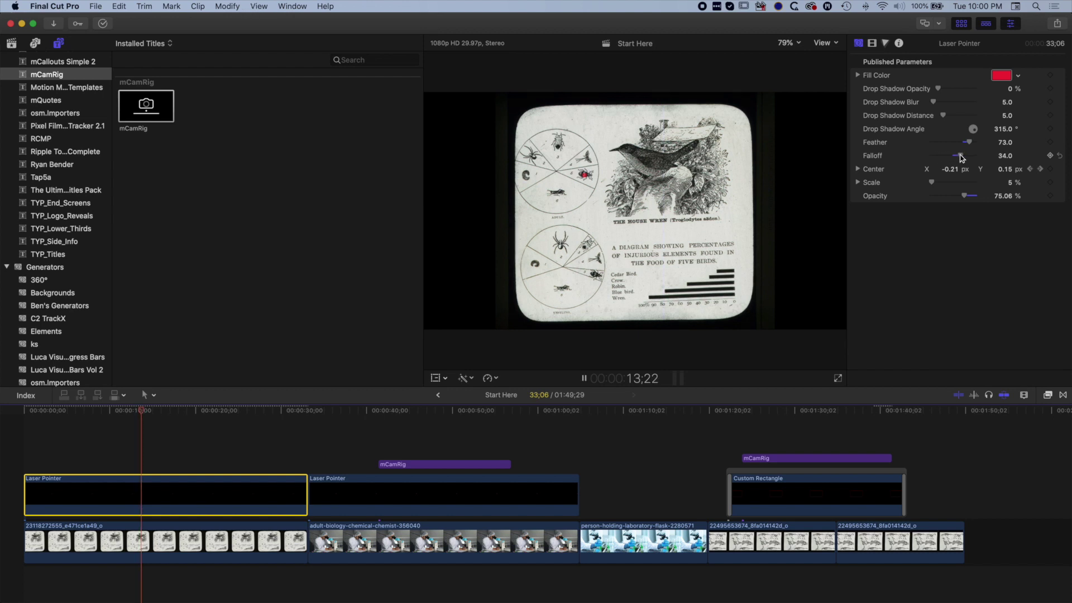